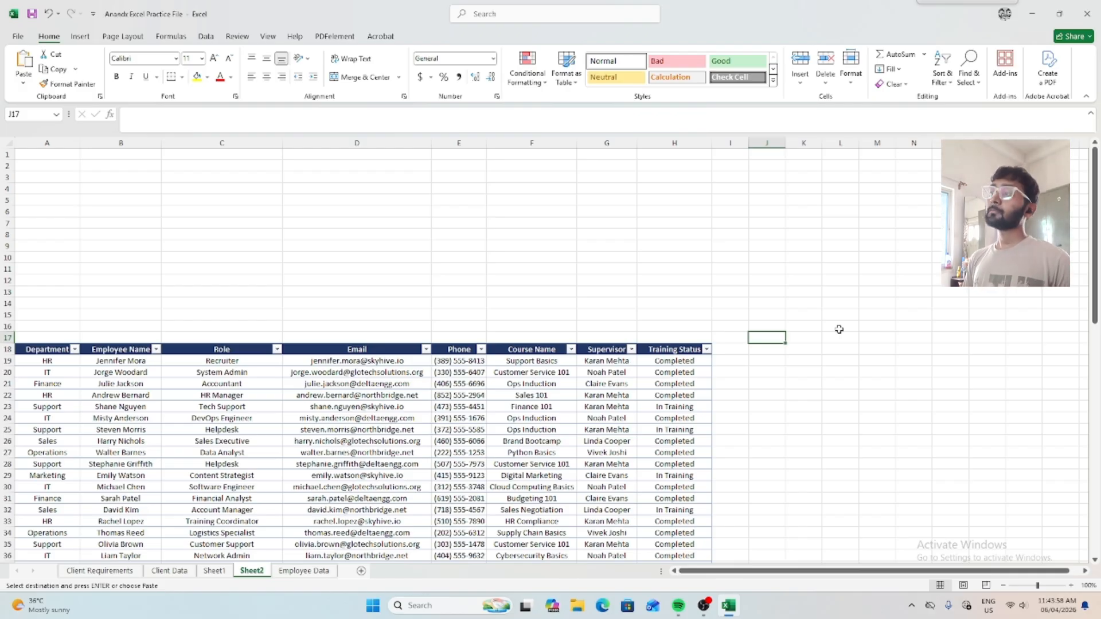
Examine the employee table on Sheet2, from the Department and Employee Name columns through Email, Phone and Supervisor.
click(459, 429)
click(356, 430)
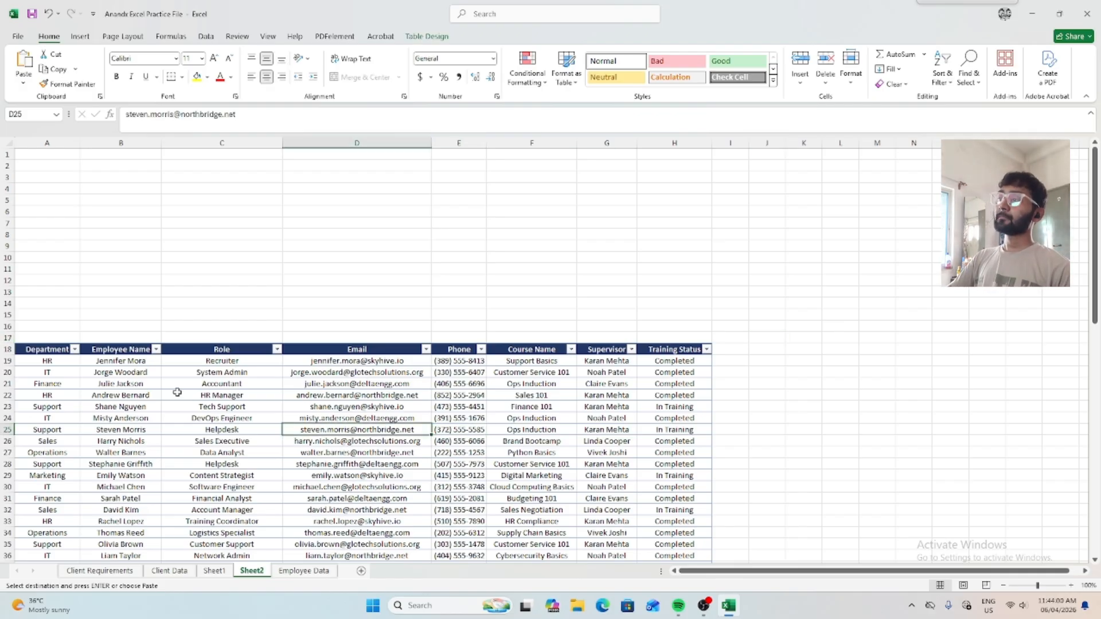
click(175, 394)
click(48, 350)
click(49, 383)
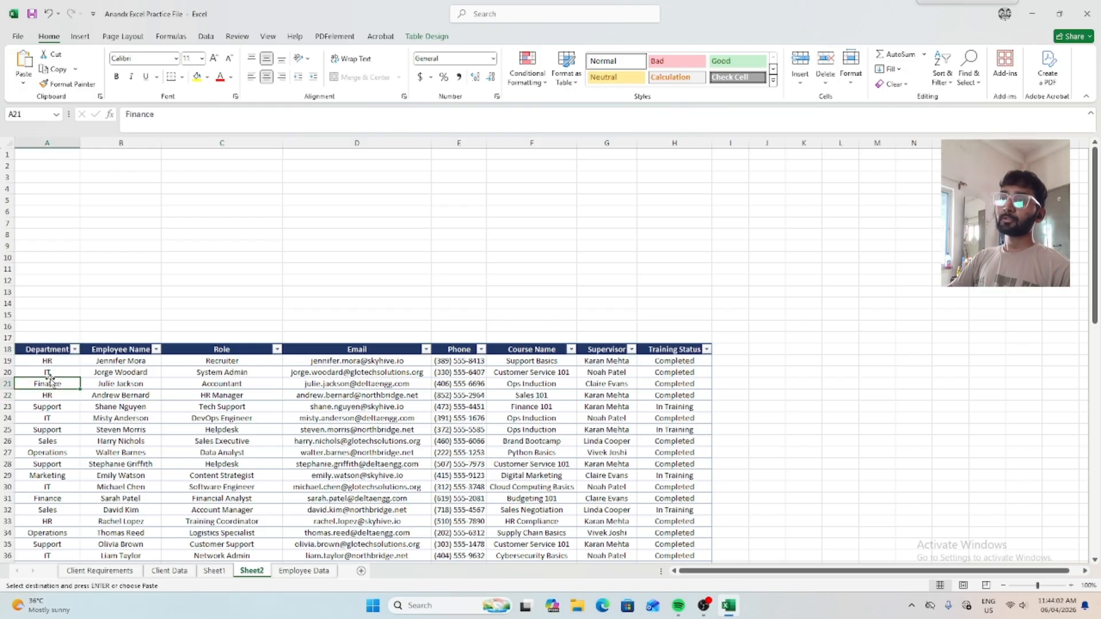
click(135, 393)
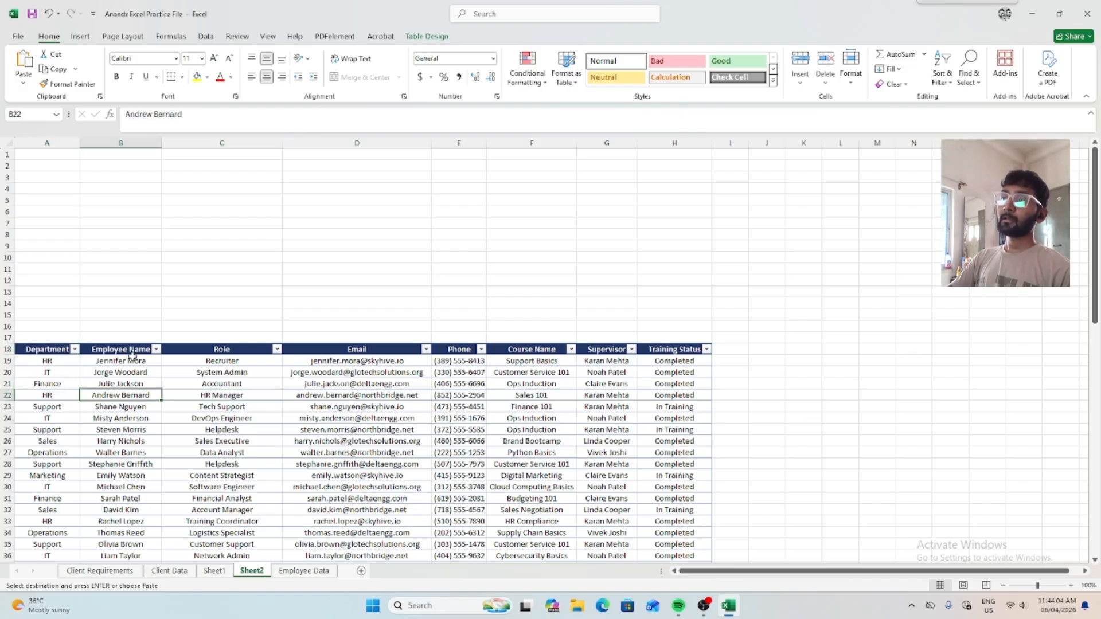
click(137, 441)
click(148, 408)
click(136, 475)
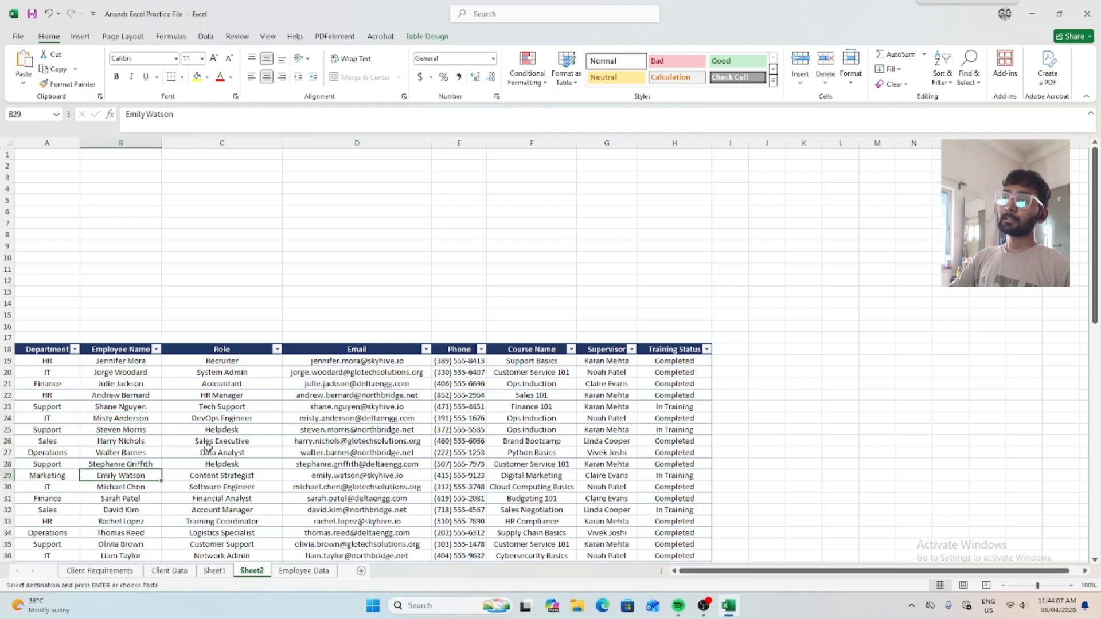
click(231, 427)
click(362, 465)
click(364, 398)
click(365, 462)
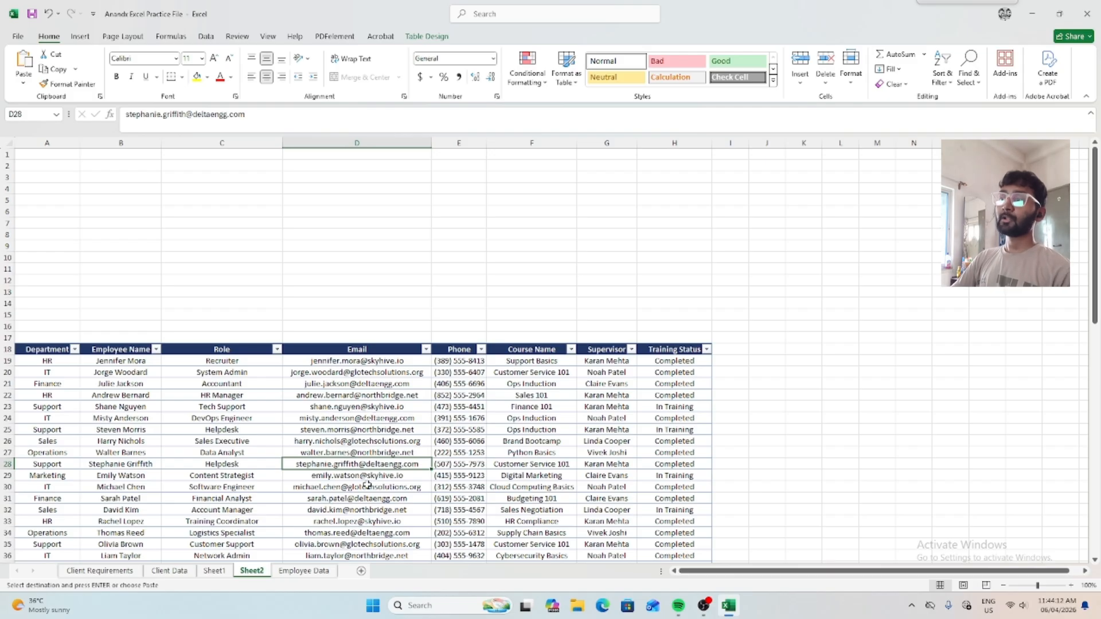
click(400, 497)
click(391, 420)
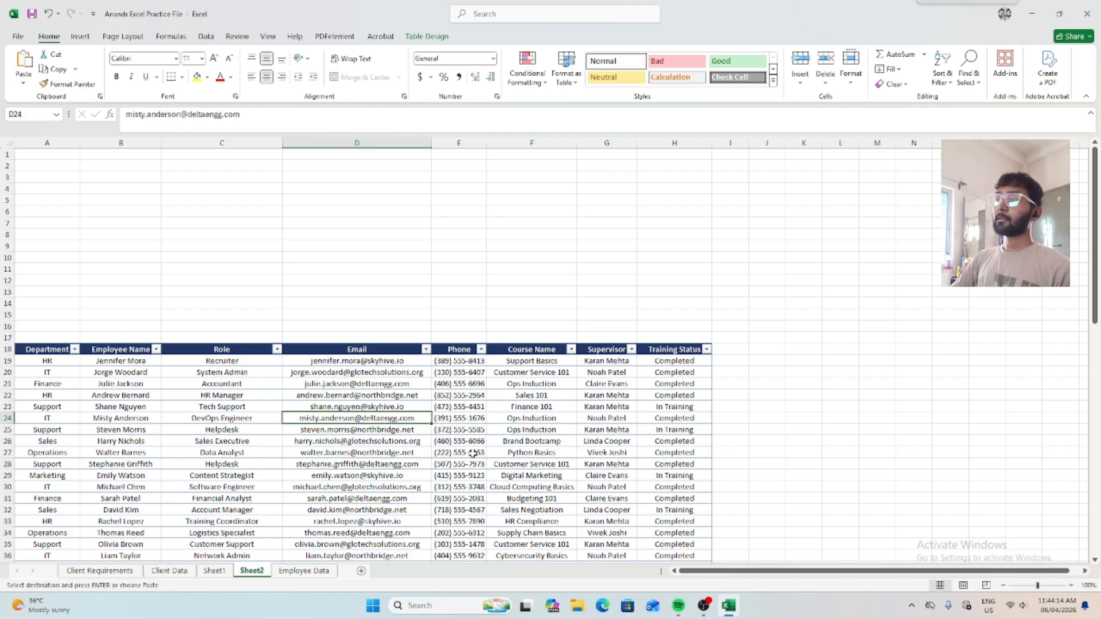
click(473, 461)
click(602, 442)
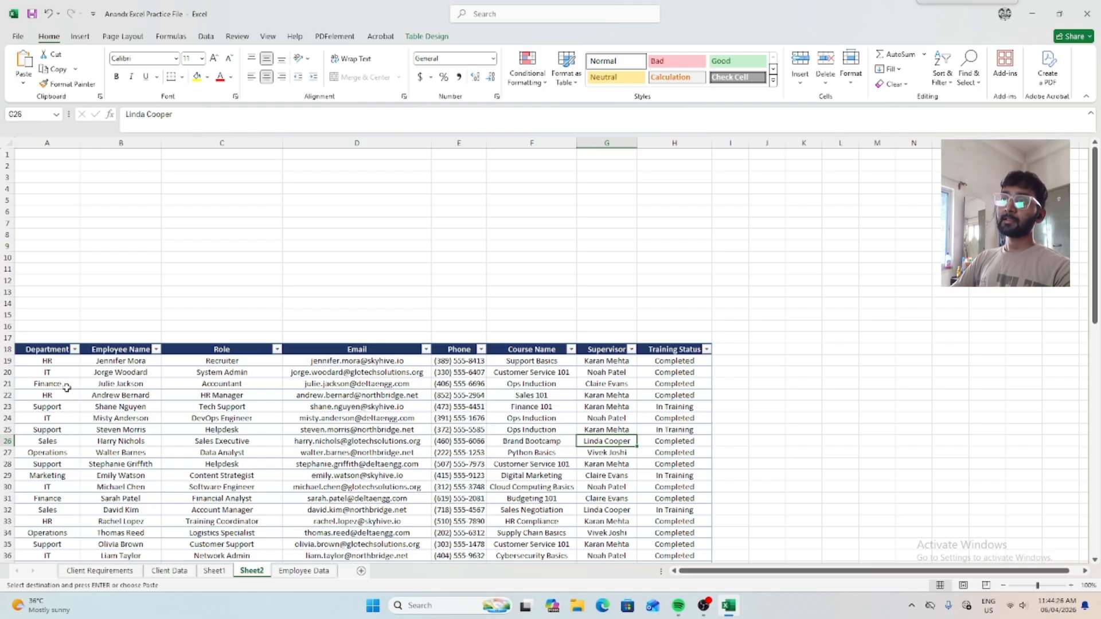
scroll(63, 416, down, 3)
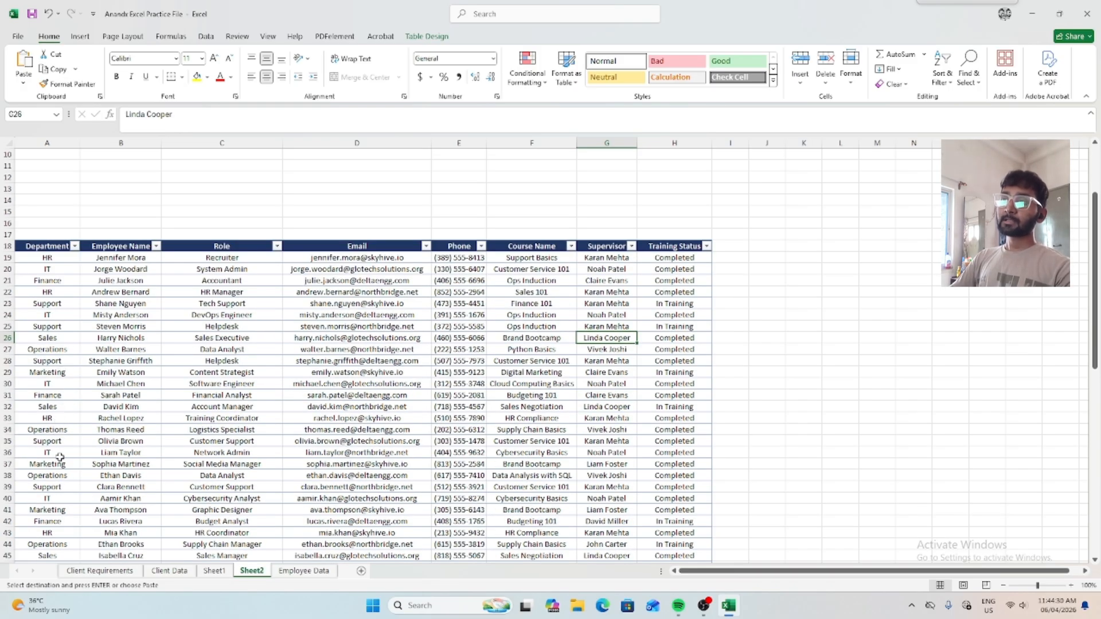
scroll(60, 378, up, 3)
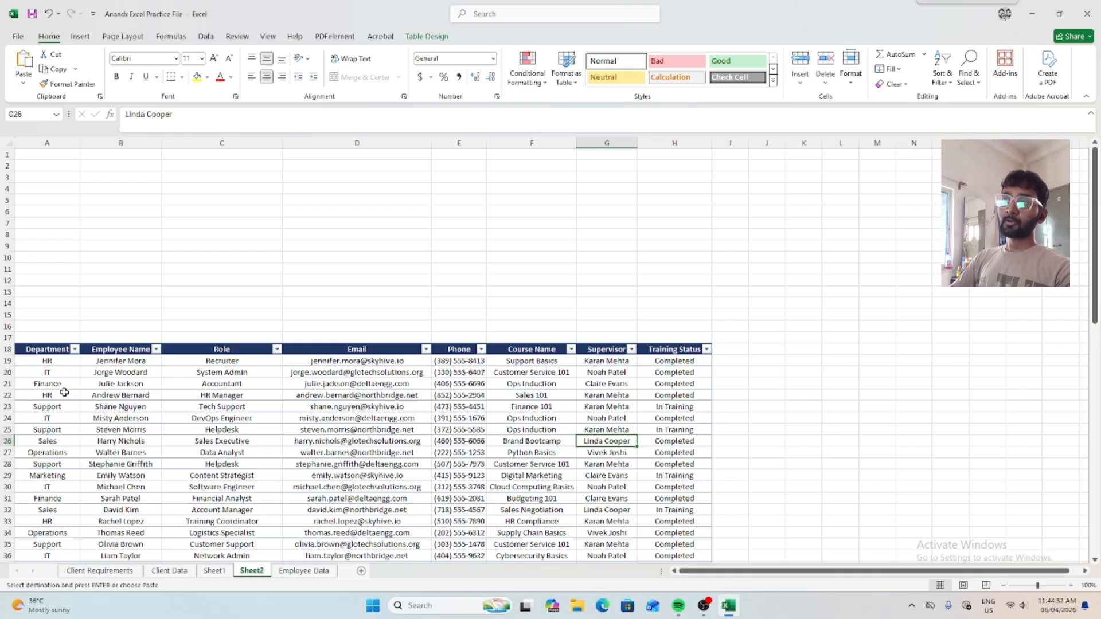
click(144, 250)
click(214, 176)
click(273, 225)
click(145, 181)
click(144, 222)
click(61, 166)
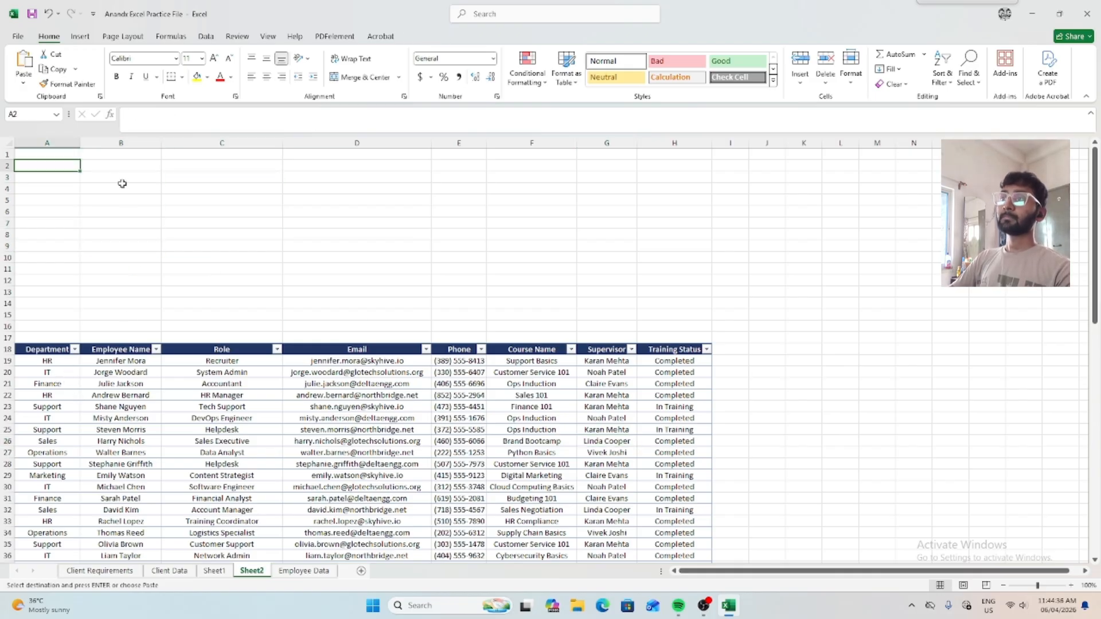
click(247, 223)
click(128, 188)
click(273, 269)
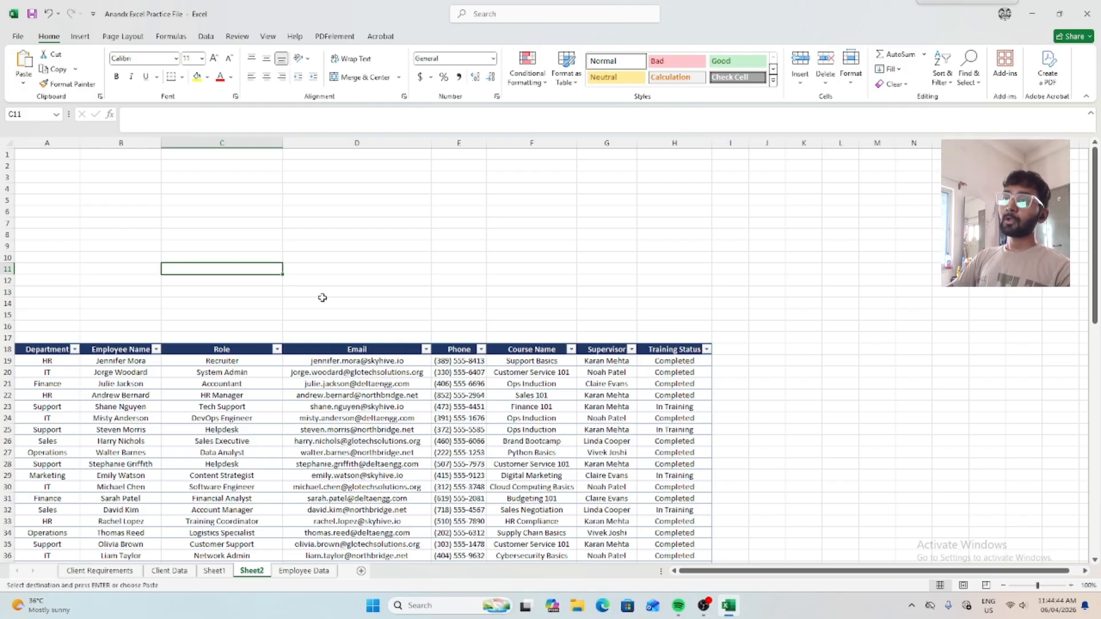
click(258, 246)
key(Right)
key(Right)
key(Down)
key(Down)
key(Down)
key(Down)
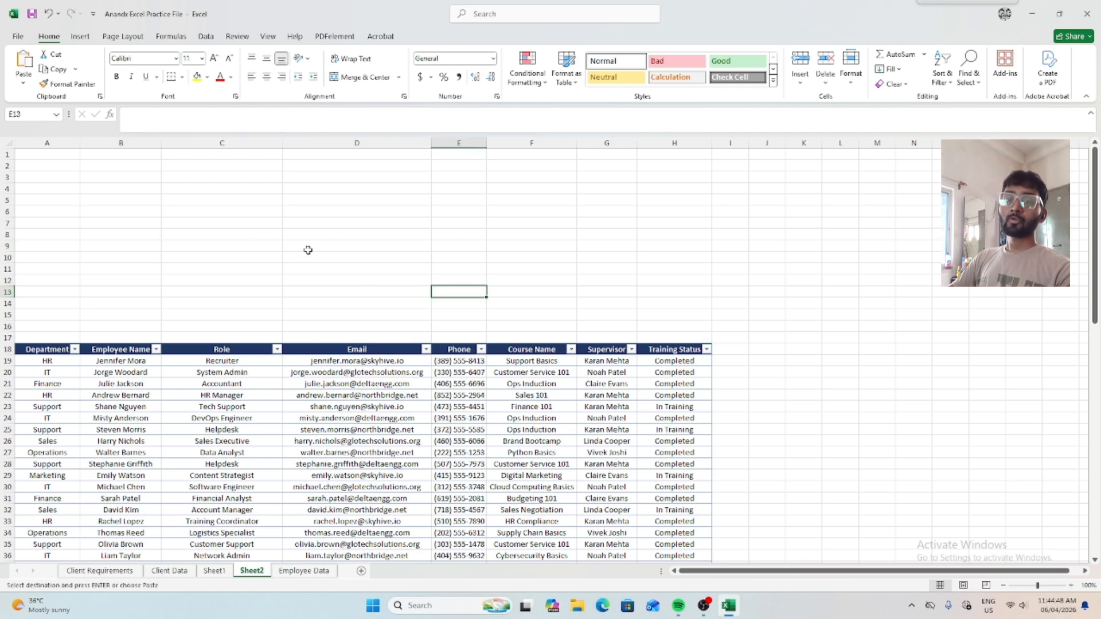
click(401, 243)
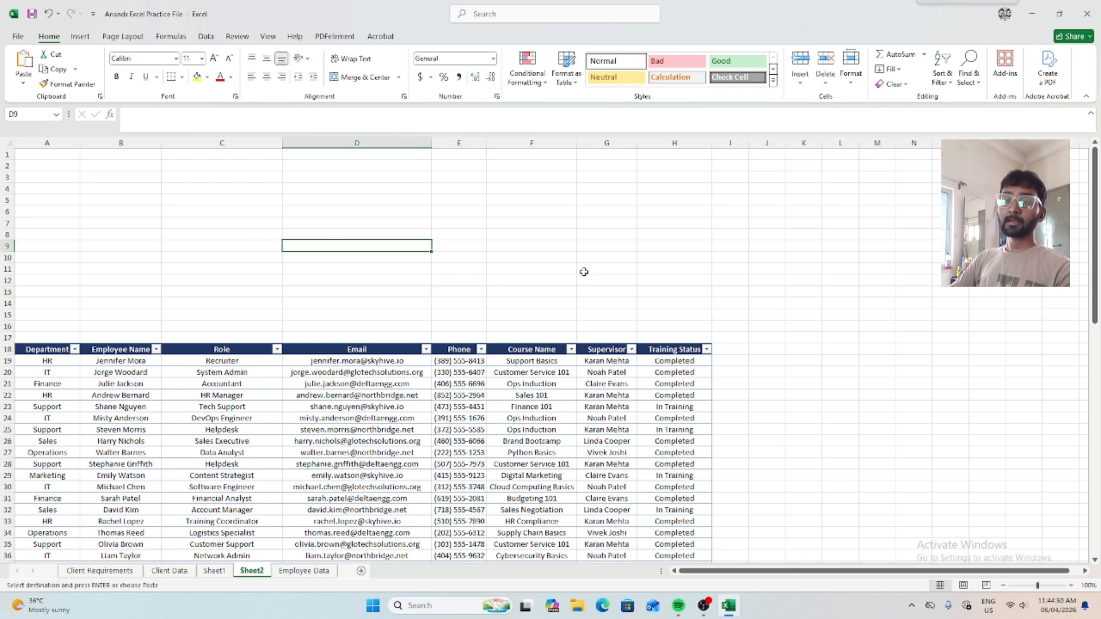
key(Down)
key(Down)
key(Down)
key(Down)
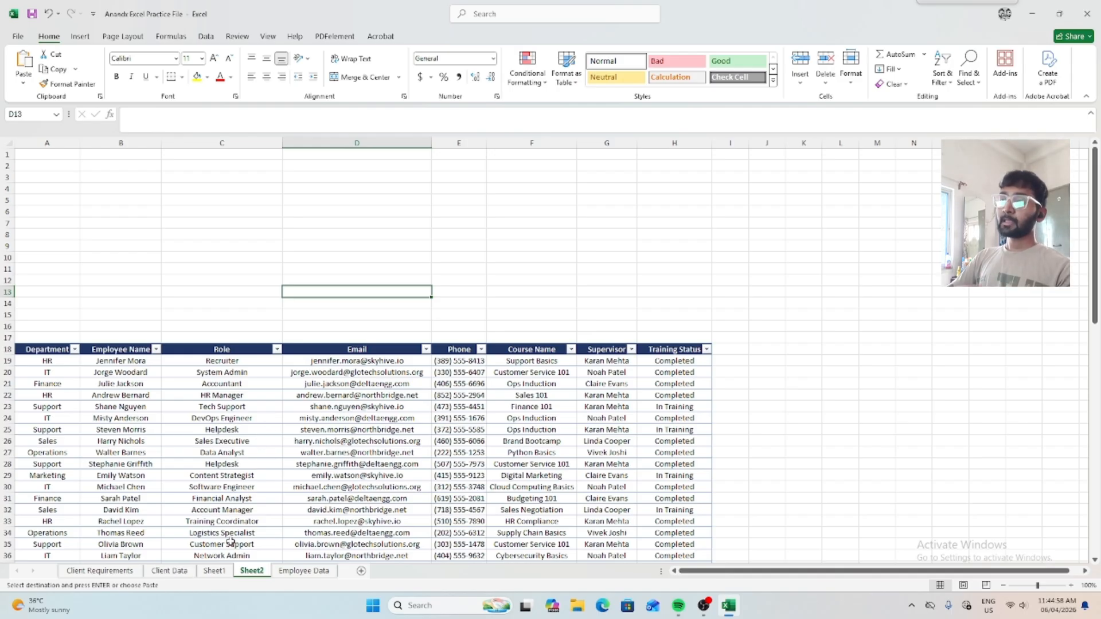
Open Sheet1, cancel the pending copy, and set the department selection in cell E2 to IT.
click(226, 570)
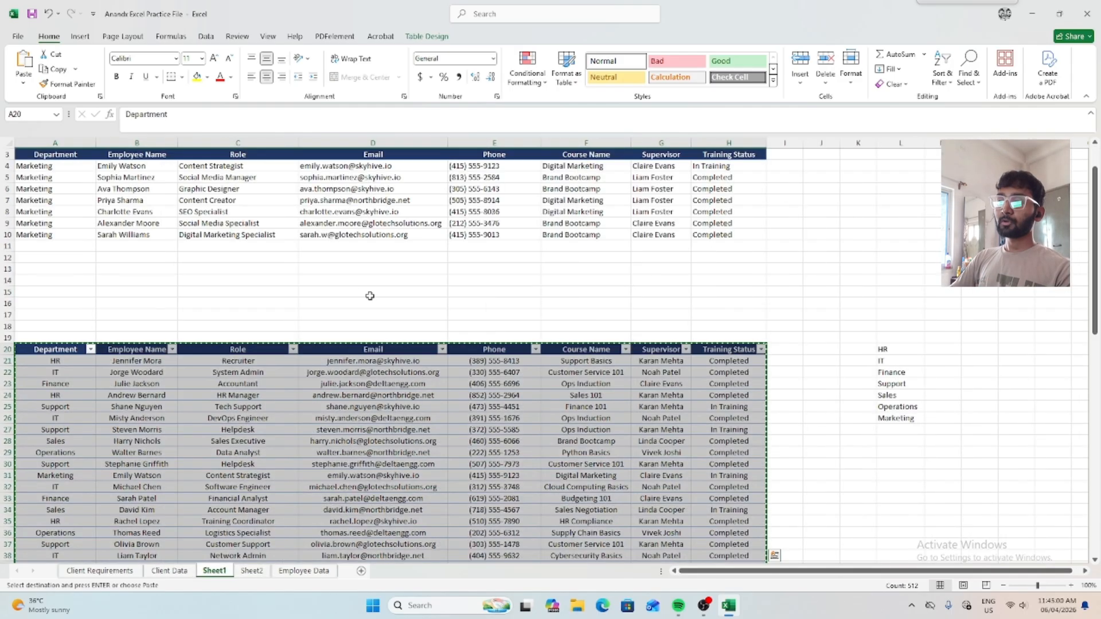
key(Escape)
scroll(380, 394, up, 1)
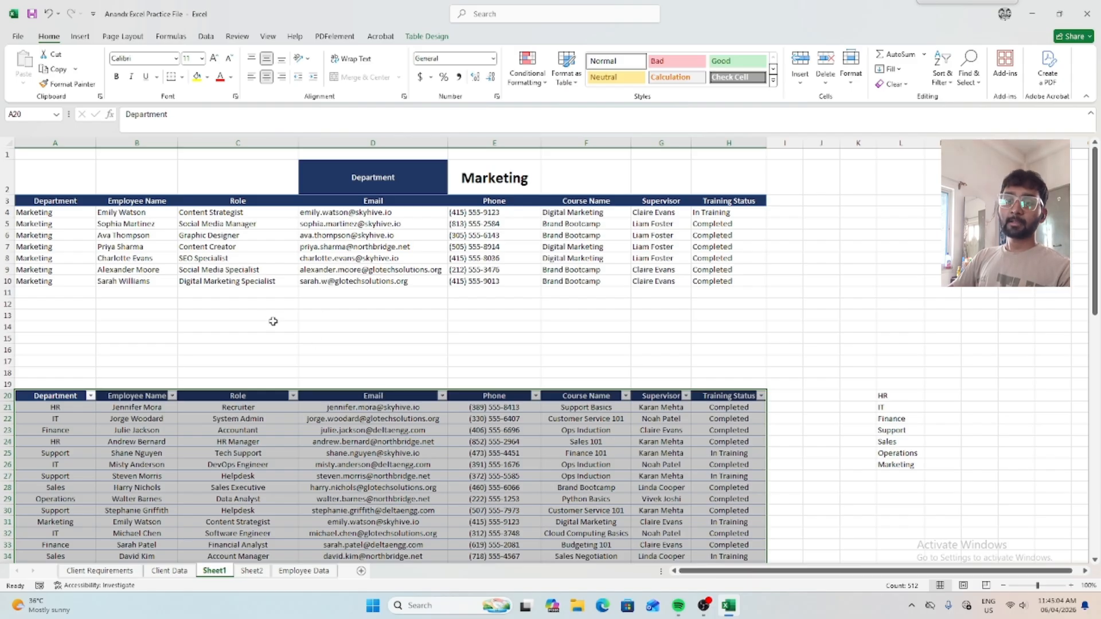
click(468, 182)
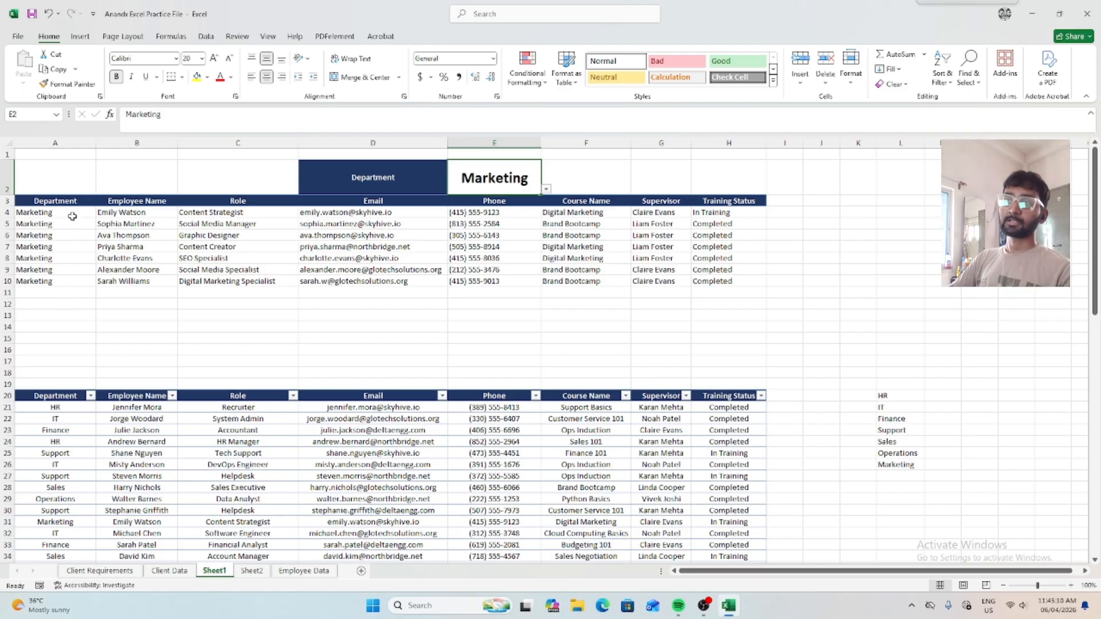
click(546, 189)
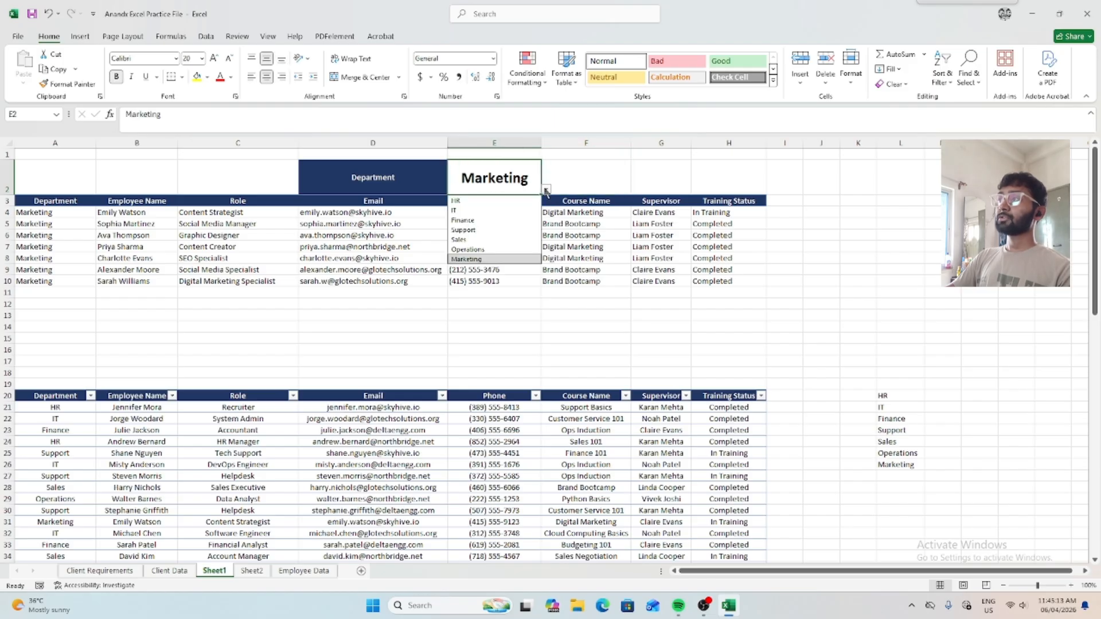
click(480, 211)
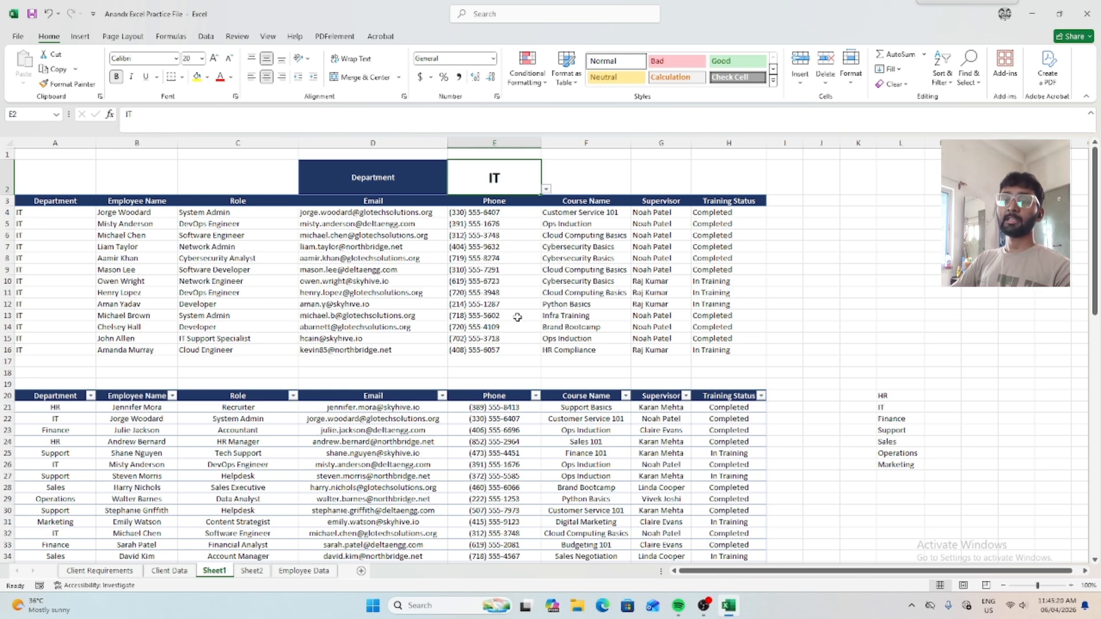
click(556, 315)
key(Up)
key(Up)
key(Up)
key(Up)
key(Left)
key(Left)
click(552, 303)
click(418, 254)
click(559, 293)
click(437, 269)
click(567, 314)
click(553, 258)
Change the department selection in cell E2 to Sales, followed by Finance.
click(519, 185)
click(546, 188)
click(498, 240)
click(546, 189)
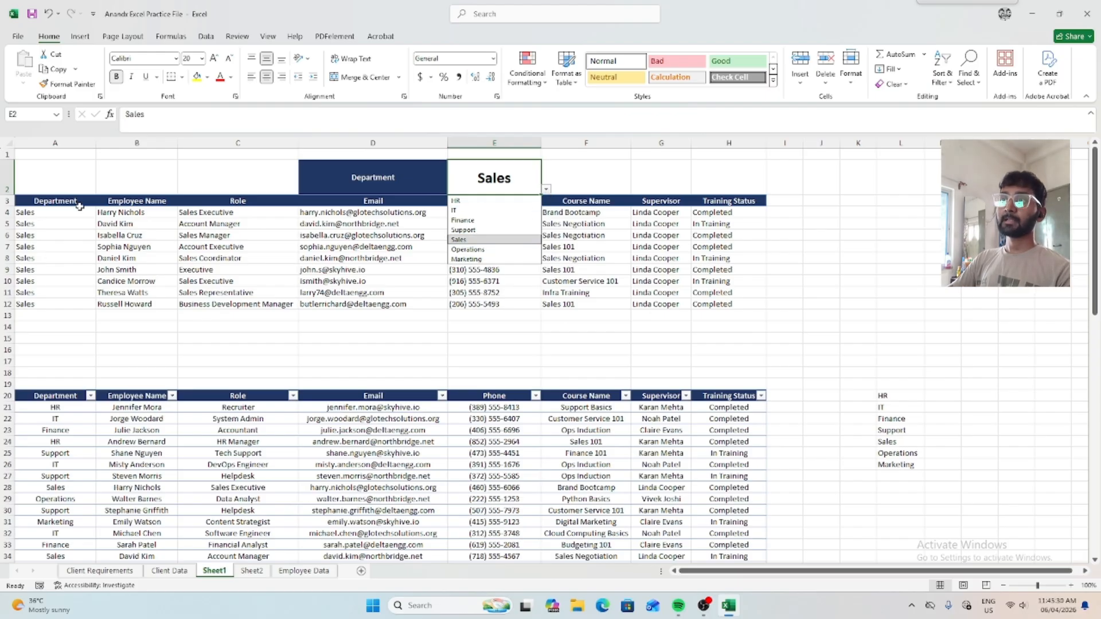
click(463, 221)
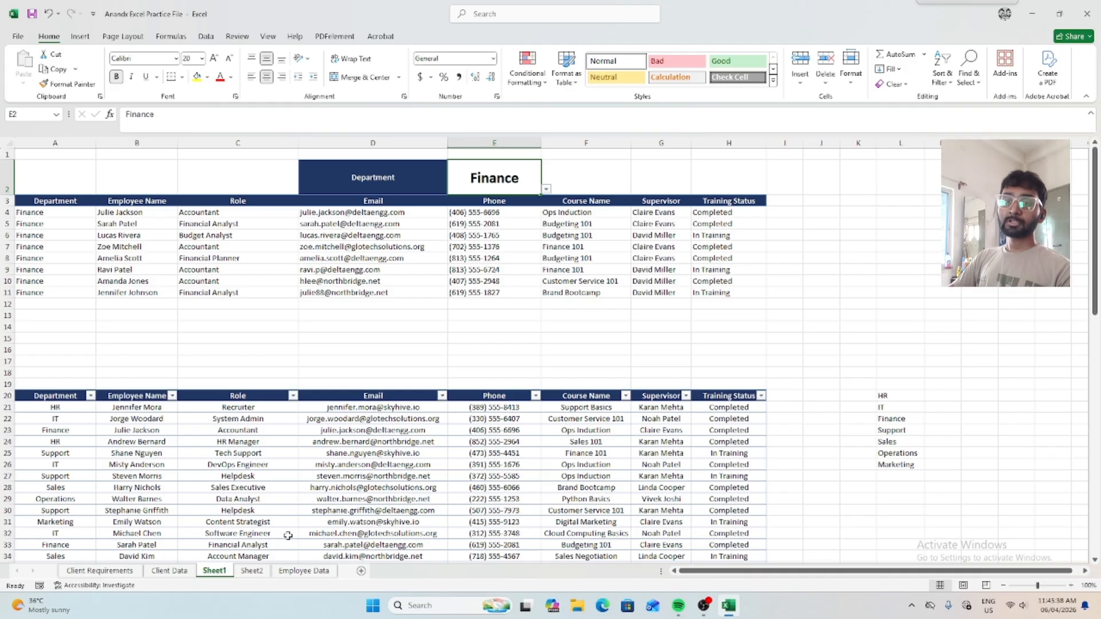
Copy the entire employee table on Sheet2, including its header row starting at A18.
click(252, 571)
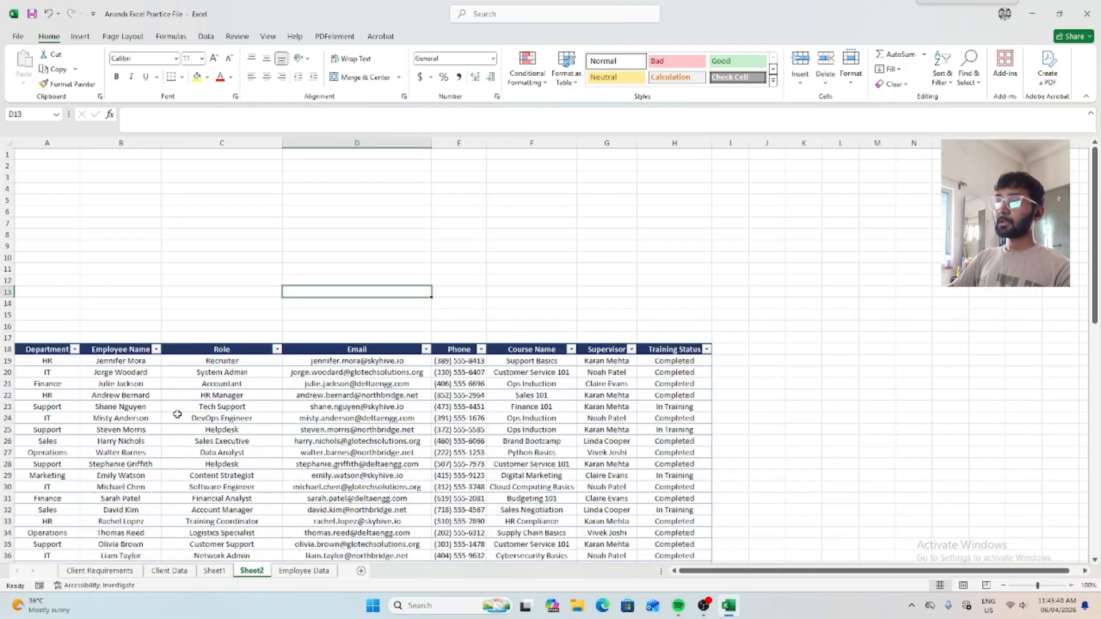
click(59, 352)
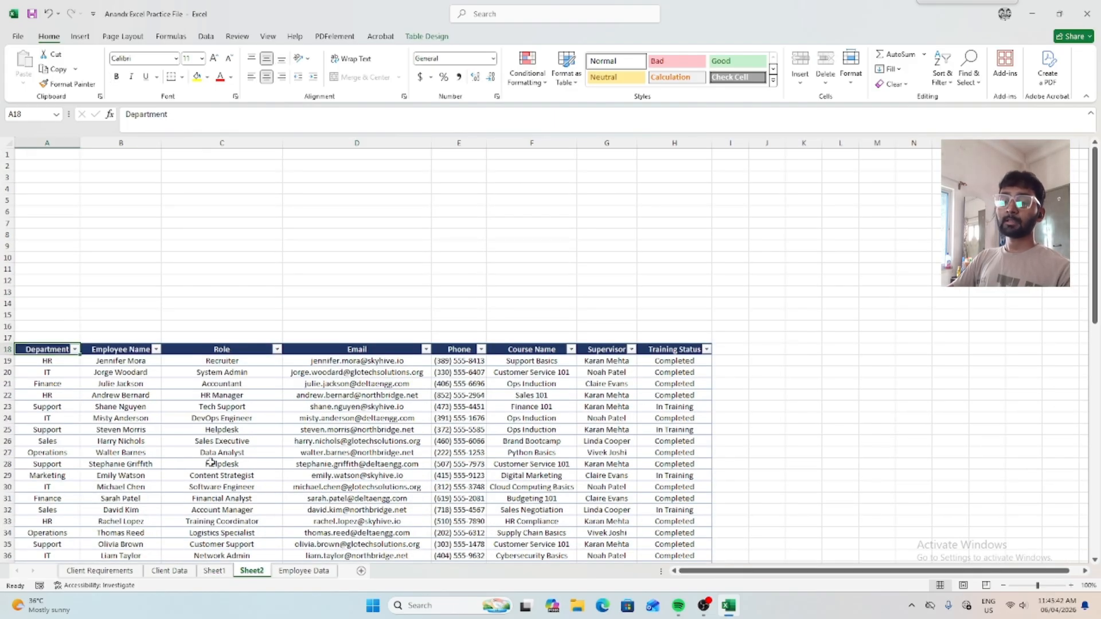
key(ctrl+shift+Right)
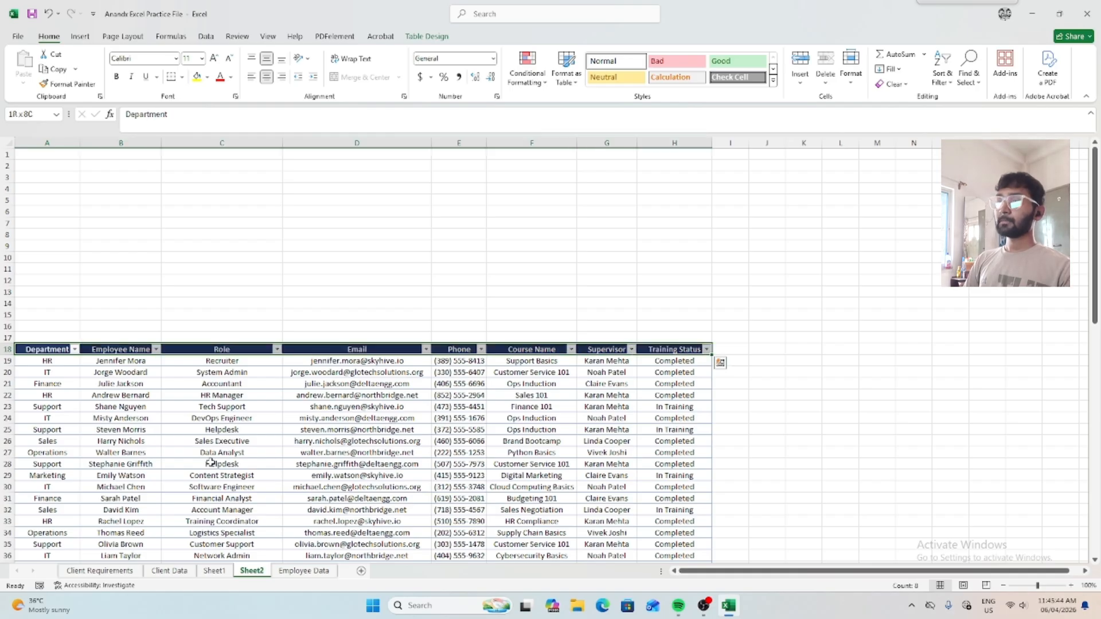
key(ctrl+shift+Down)
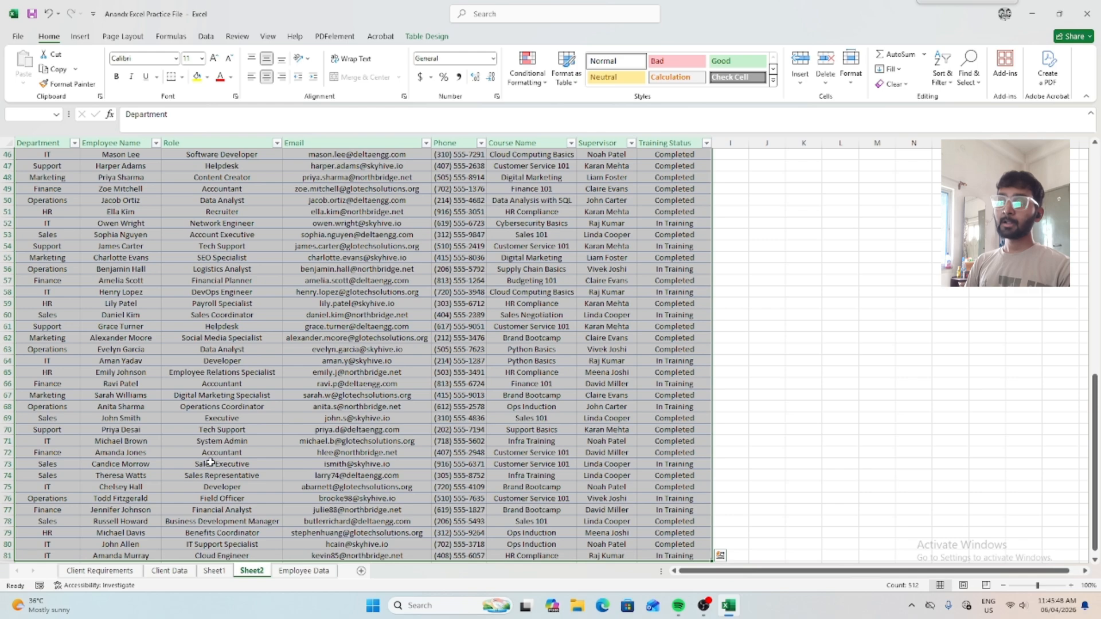
scroll(211, 462, up, 15)
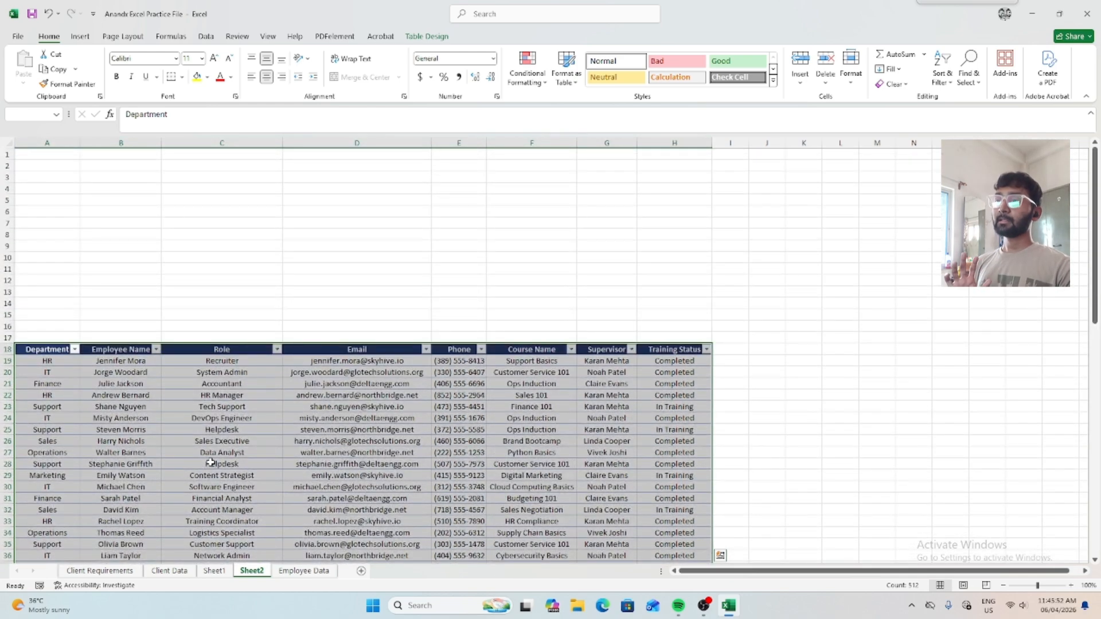
key(ctrl+c)
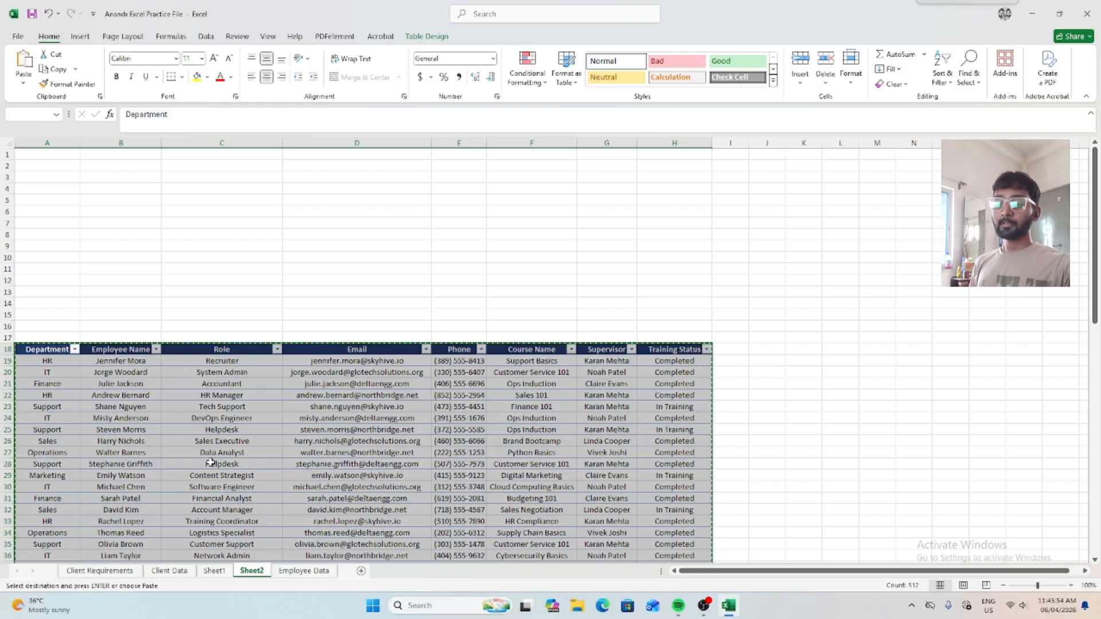
Paste the copied employee table at A18 of a new worksheet and autofit its column widths.
click(361, 571)
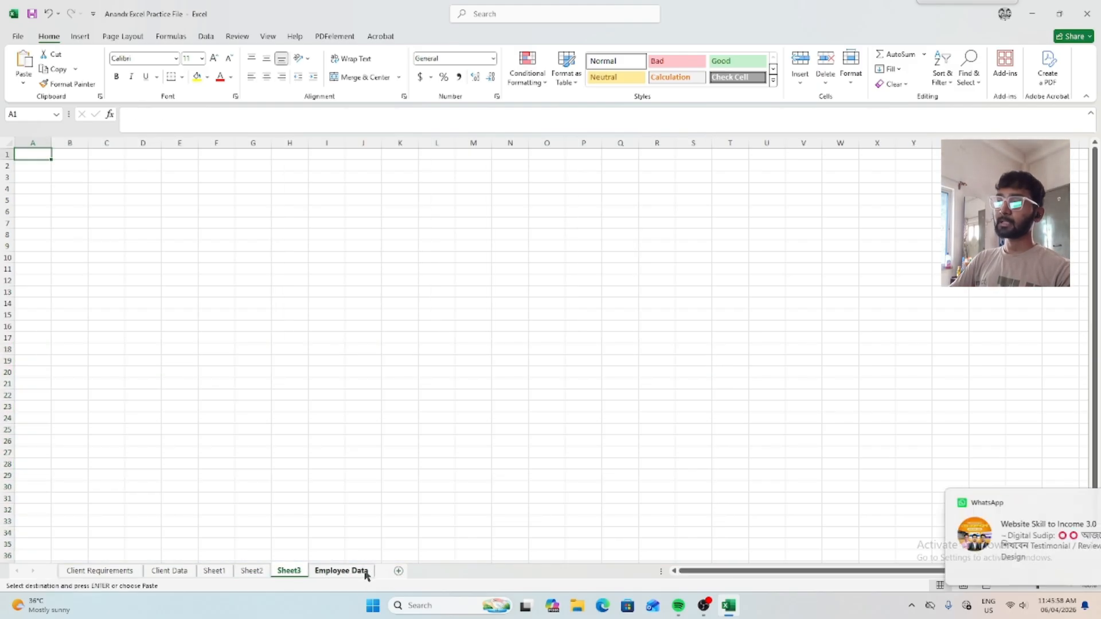
click(326, 338)
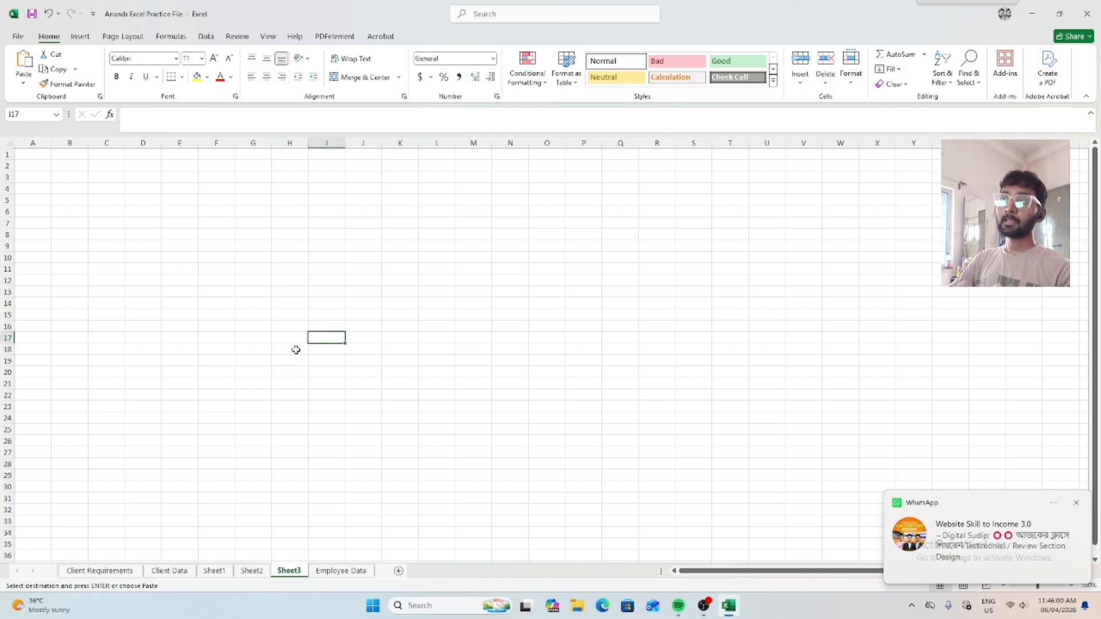
click(35, 351)
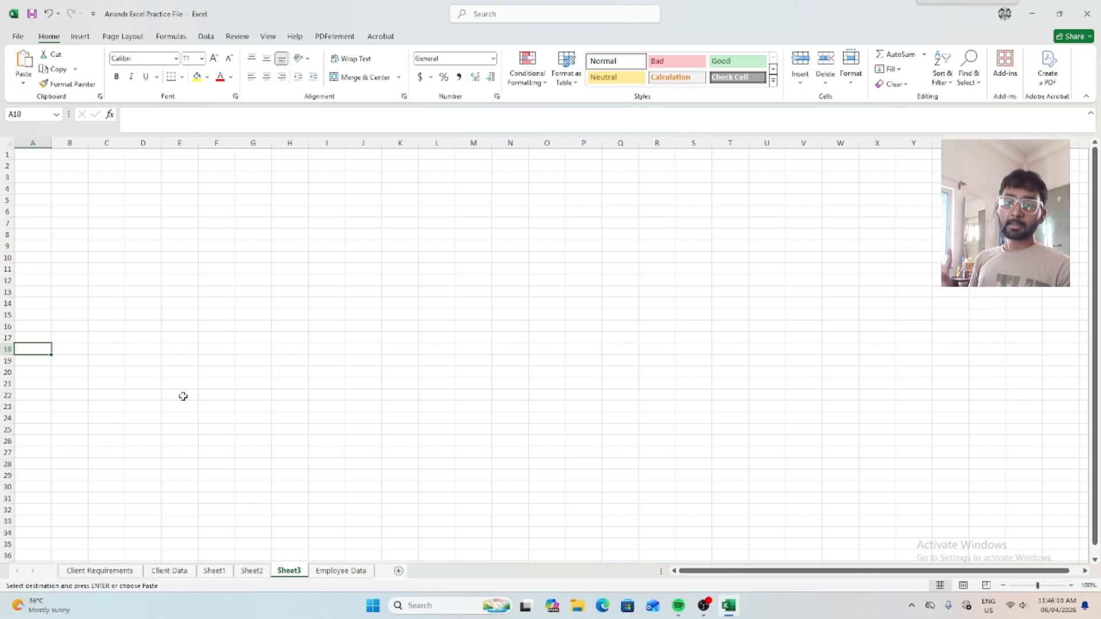
key(ctrl+v)
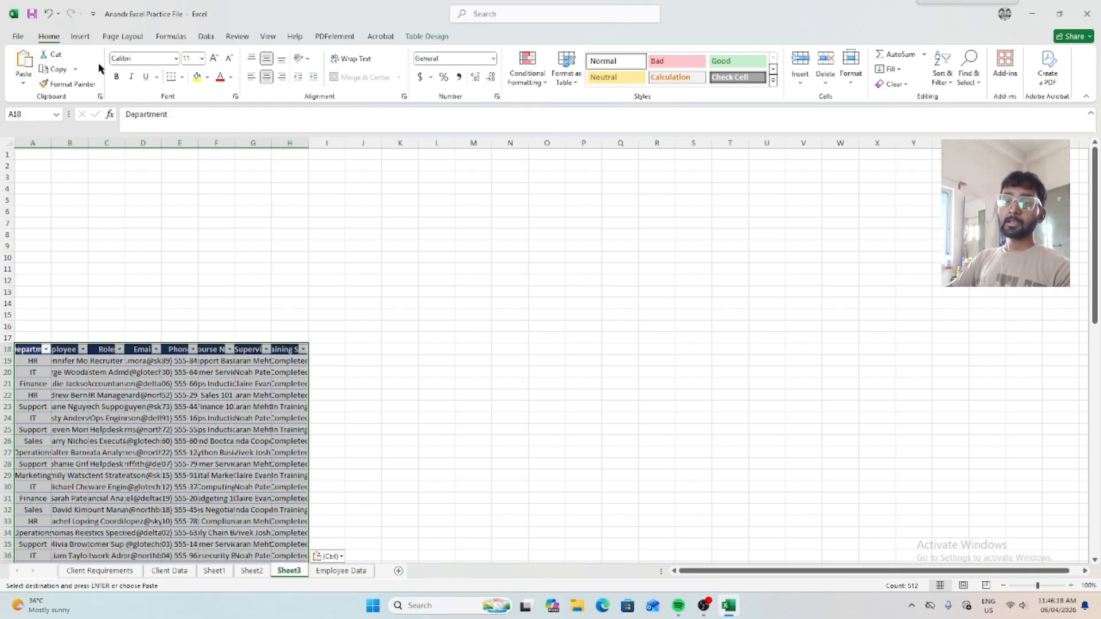
click(856, 85)
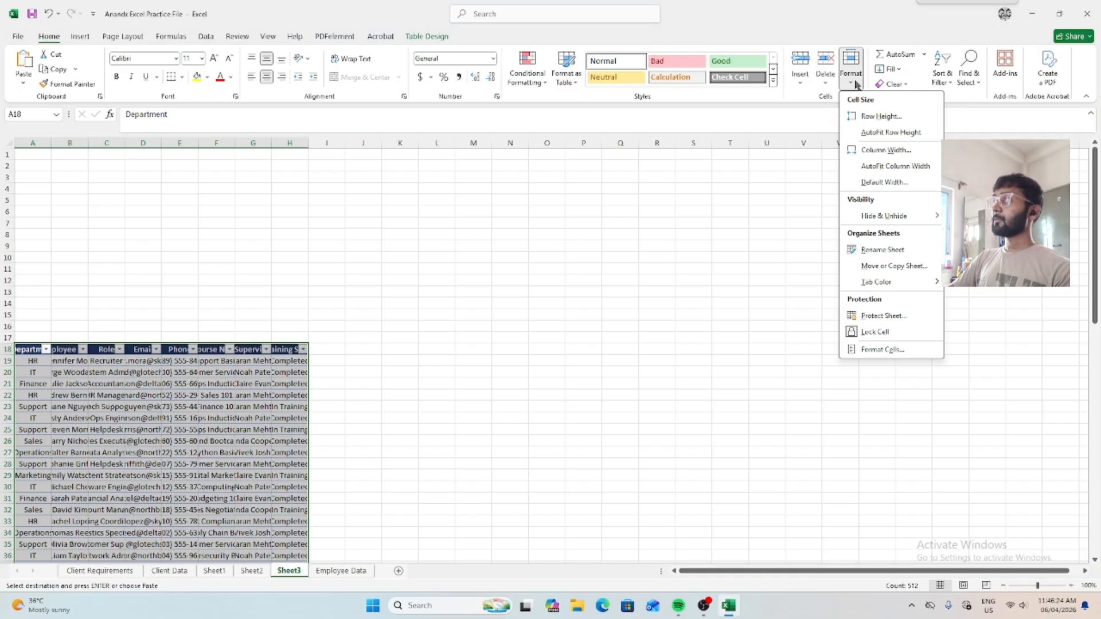
click(858, 168)
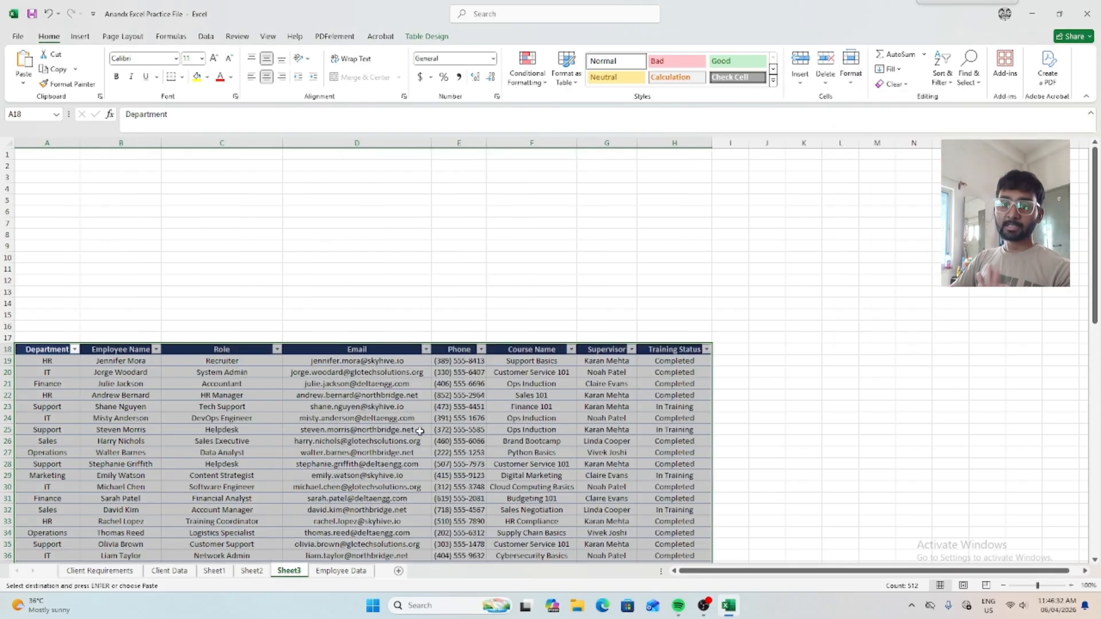
click(462, 440)
click(393, 419)
click(594, 440)
click(395, 408)
click(556, 438)
click(561, 409)
click(646, 386)
click(657, 418)
click(657, 442)
click(563, 397)
click(643, 397)
click(674, 440)
click(459, 395)
click(232, 442)
click(326, 395)
click(366, 418)
click(370, 441)
click(505, 431)
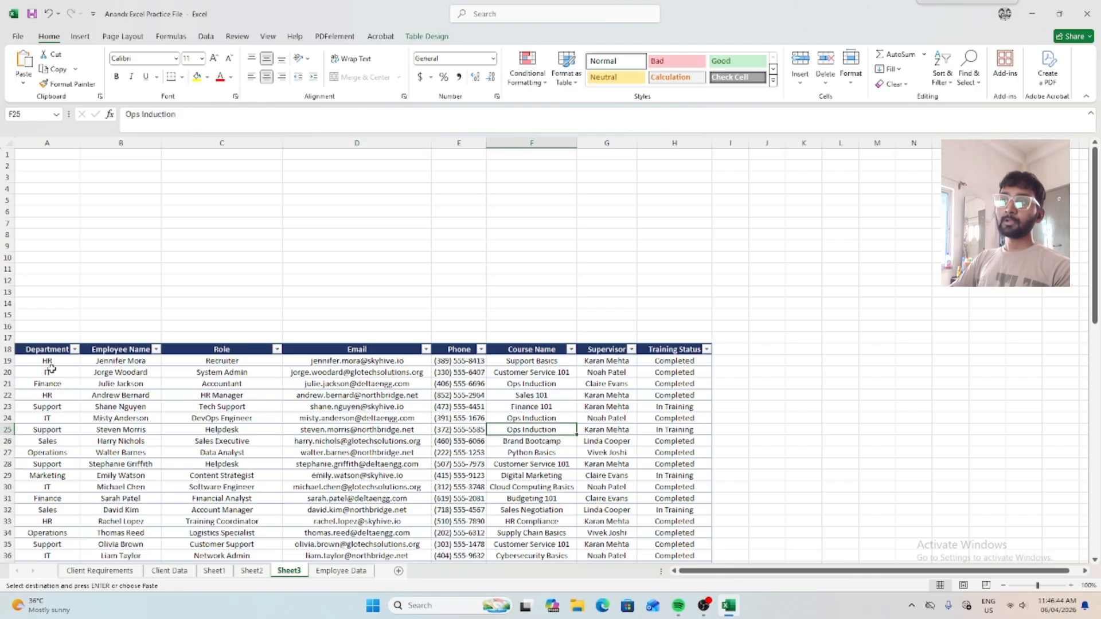
click(47, 452)
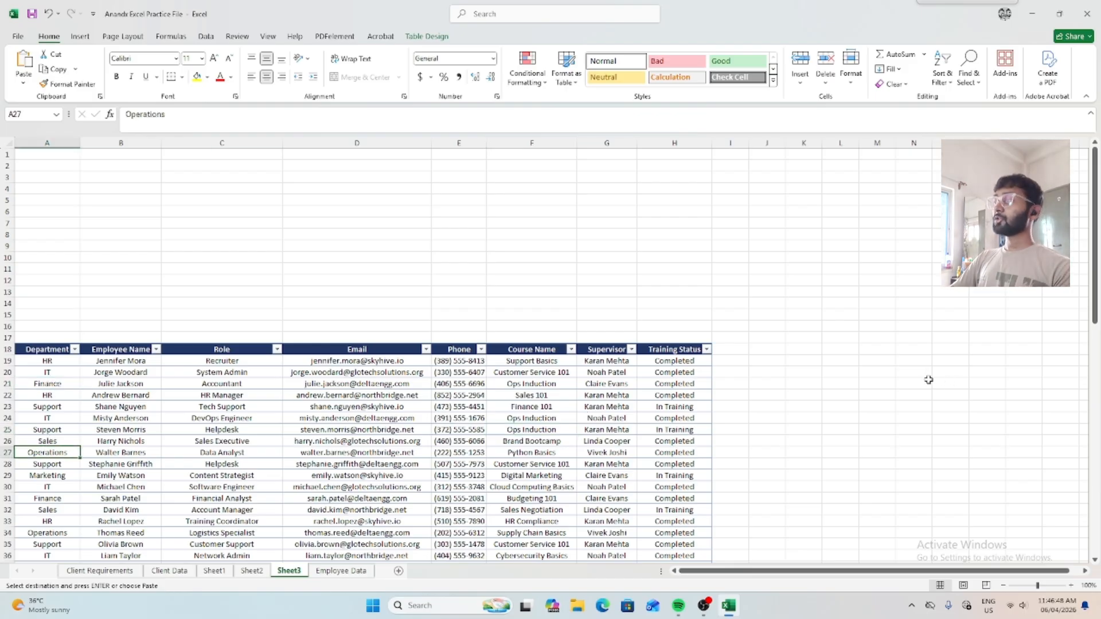
Enter =UNIQUE(Table3256[Department]) in cell N18 to list each distinct department from the pasted table.
click(918, 350)
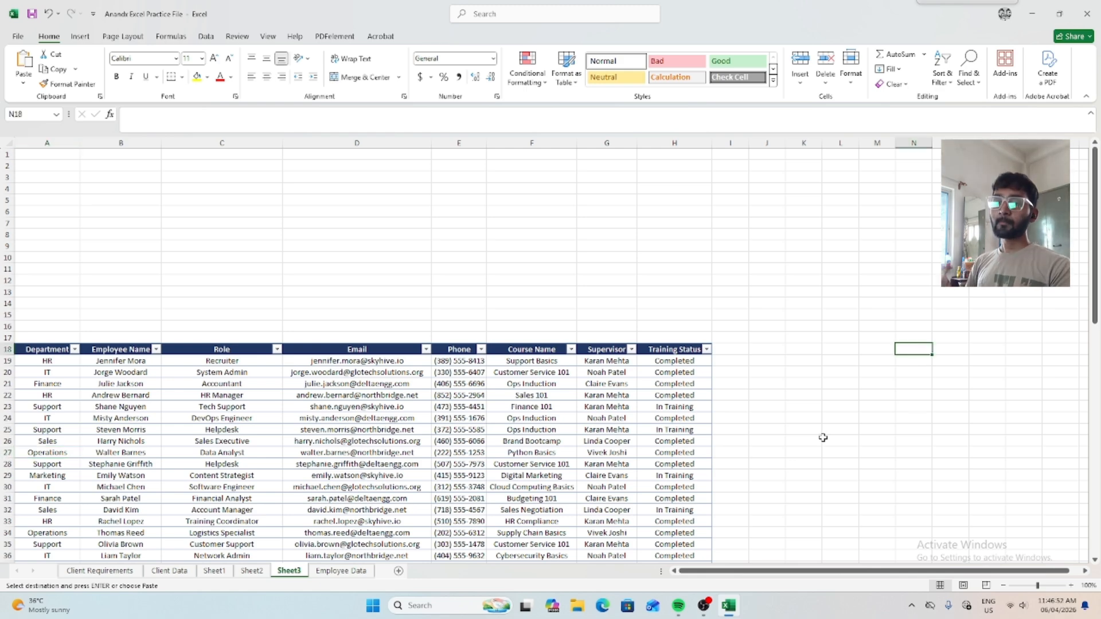
text(=)
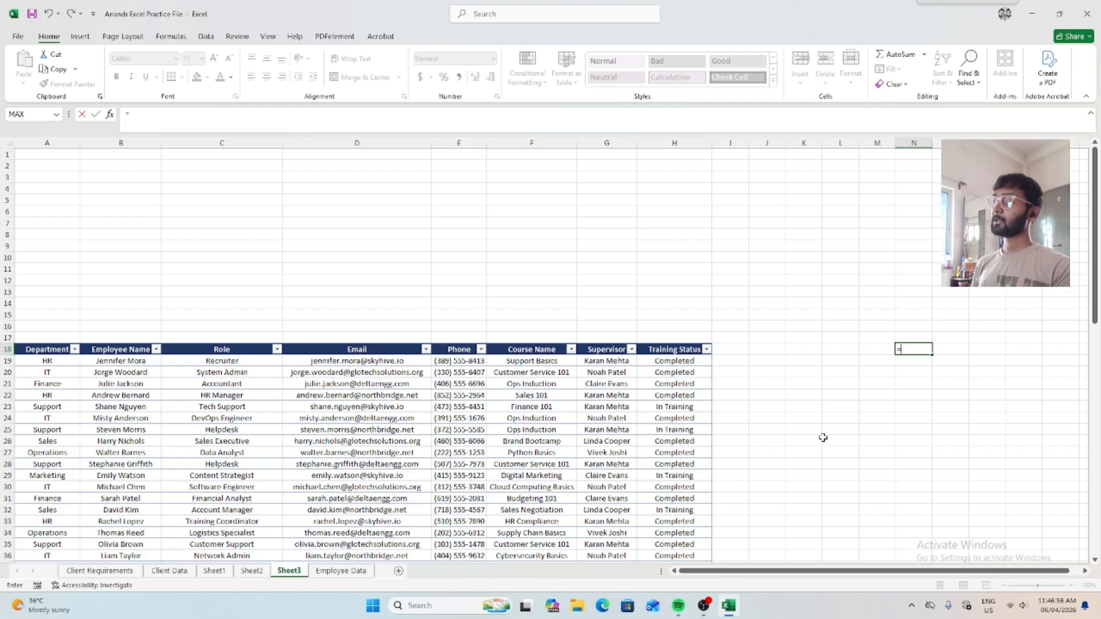
text(Uni)
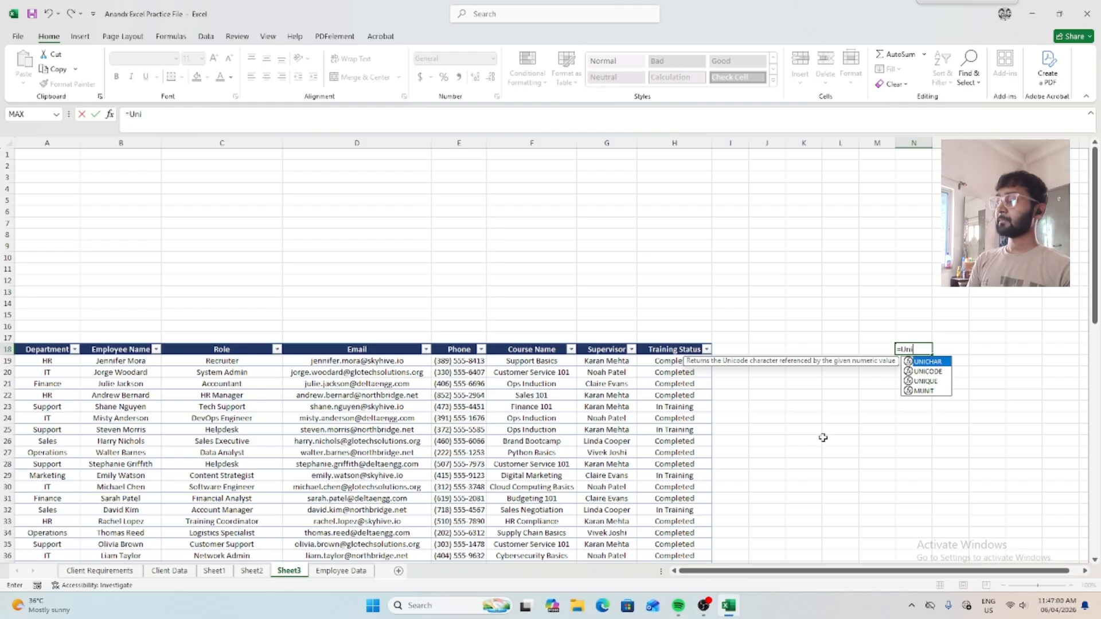
text(qu)
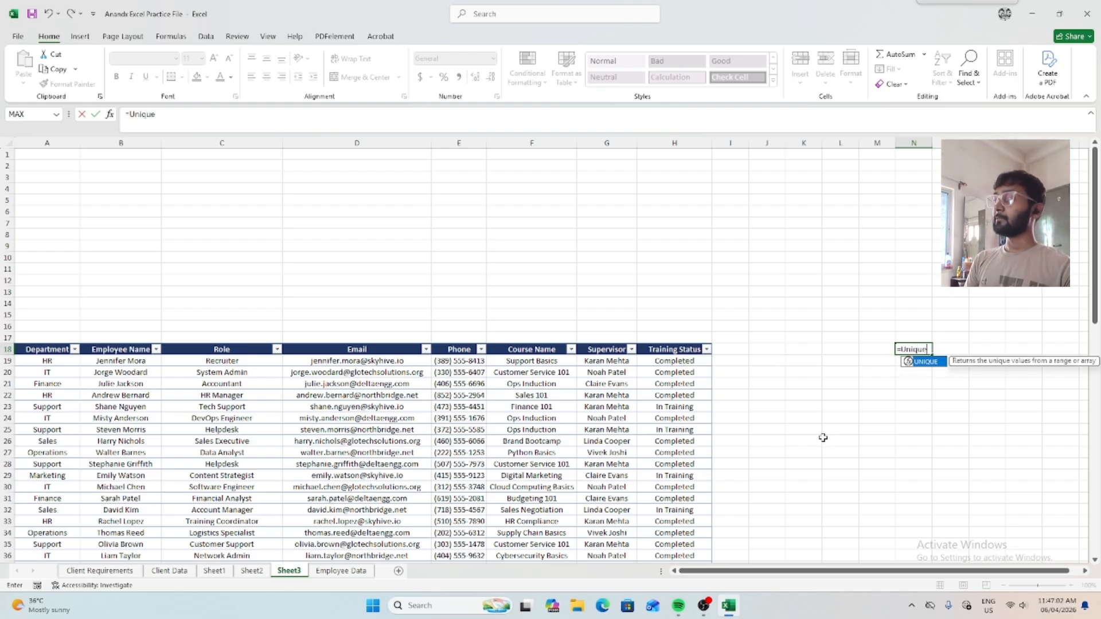
text(e)
key(Tab)
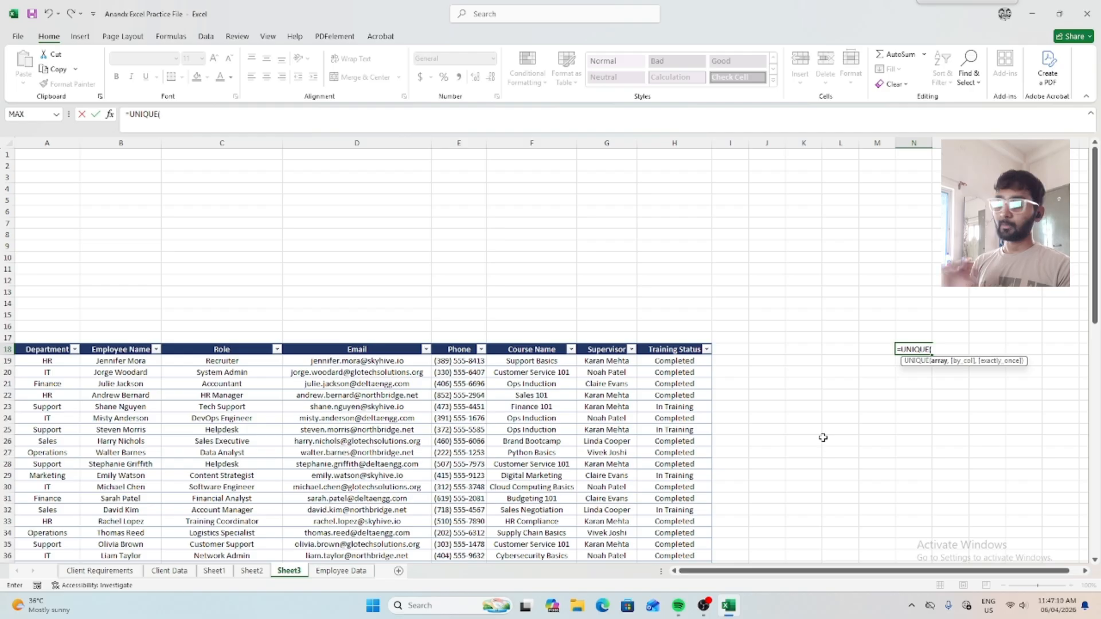
key(Left)
key(Left)
key(Left)
key(Left)
key(Left)
key(Left)
key(Left)
key(Left)
key(Left)
key(Left)
key(Left)
key(Left)
key(Left)
key(Down)
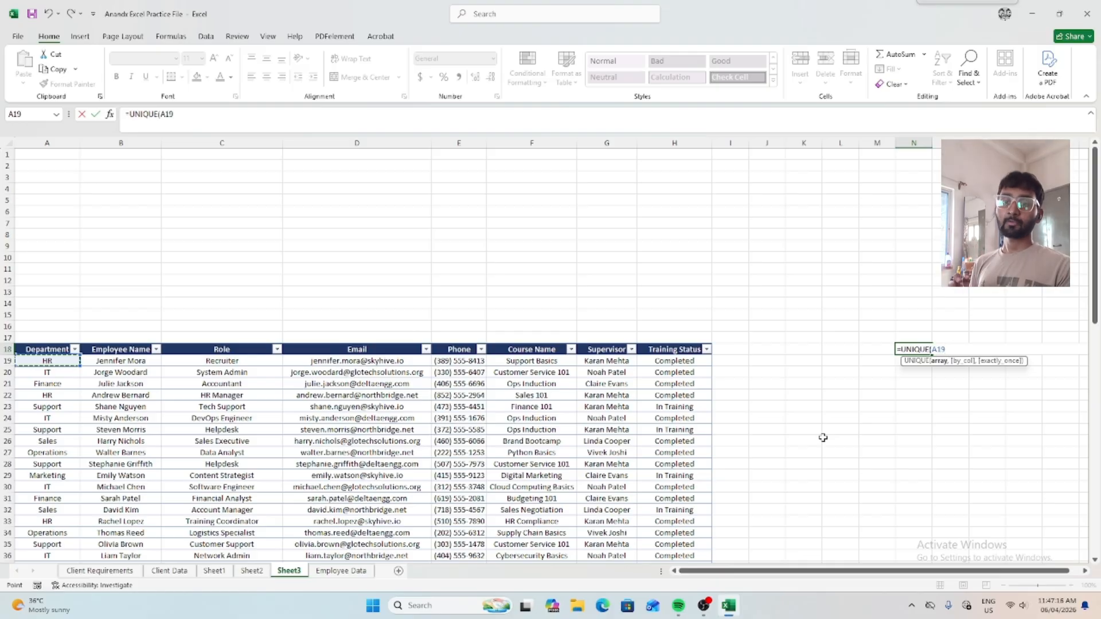
key(ctrl+shift+Down)
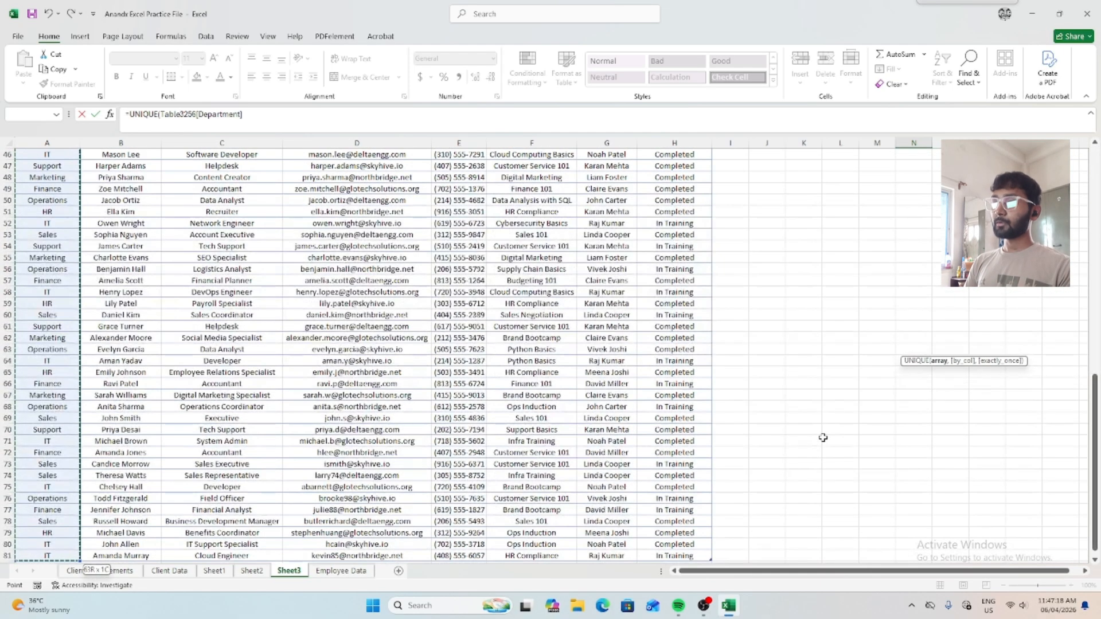
scroll(823, 437, up, 15)
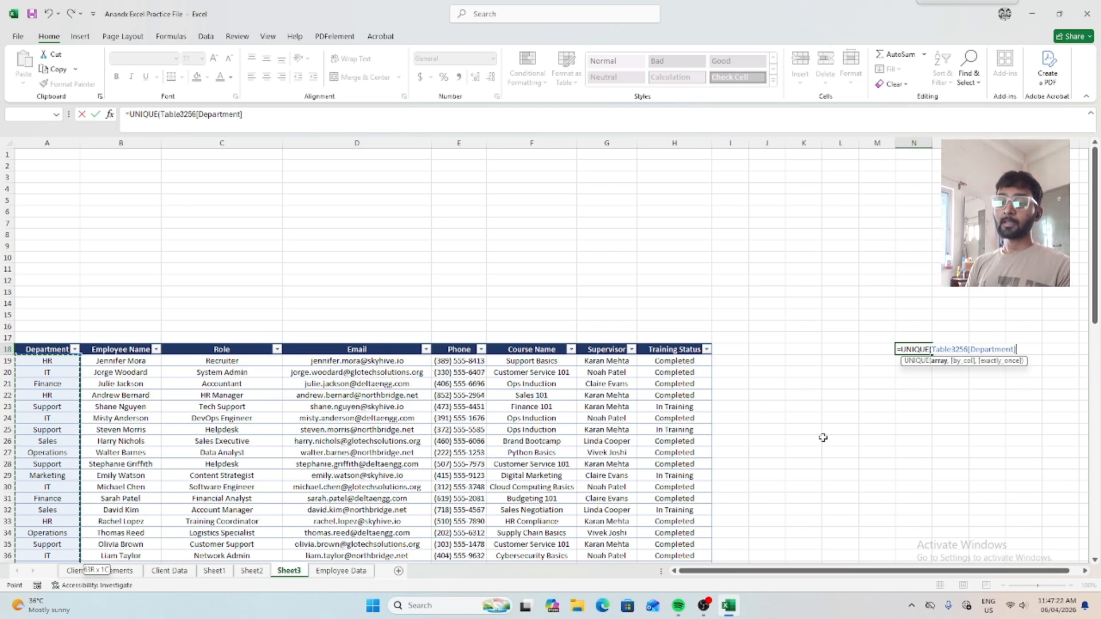
text())
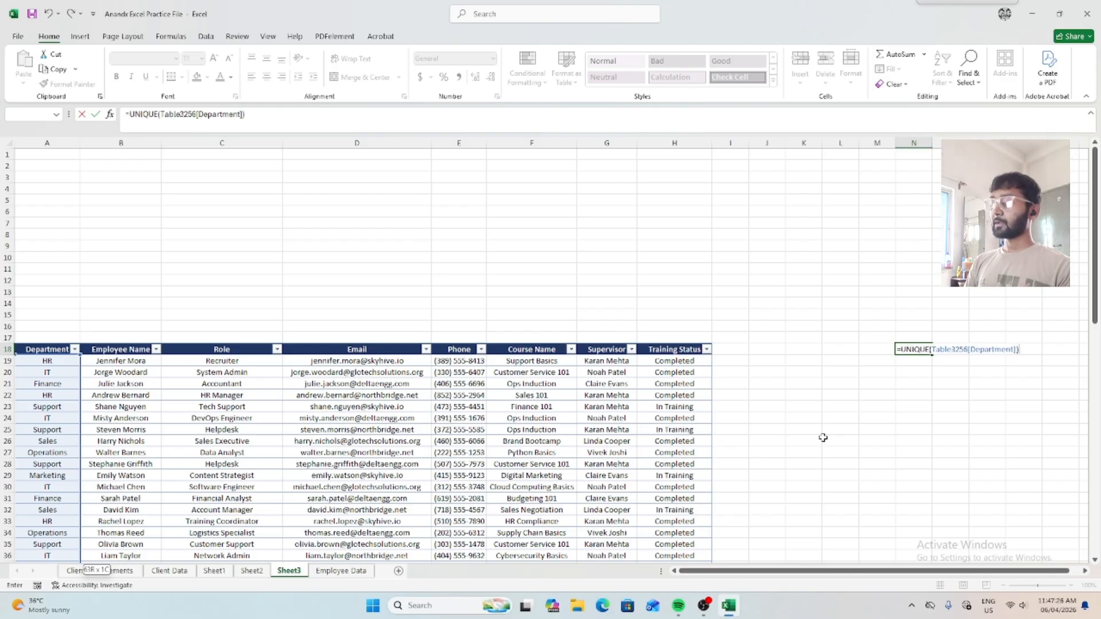
key(Return)
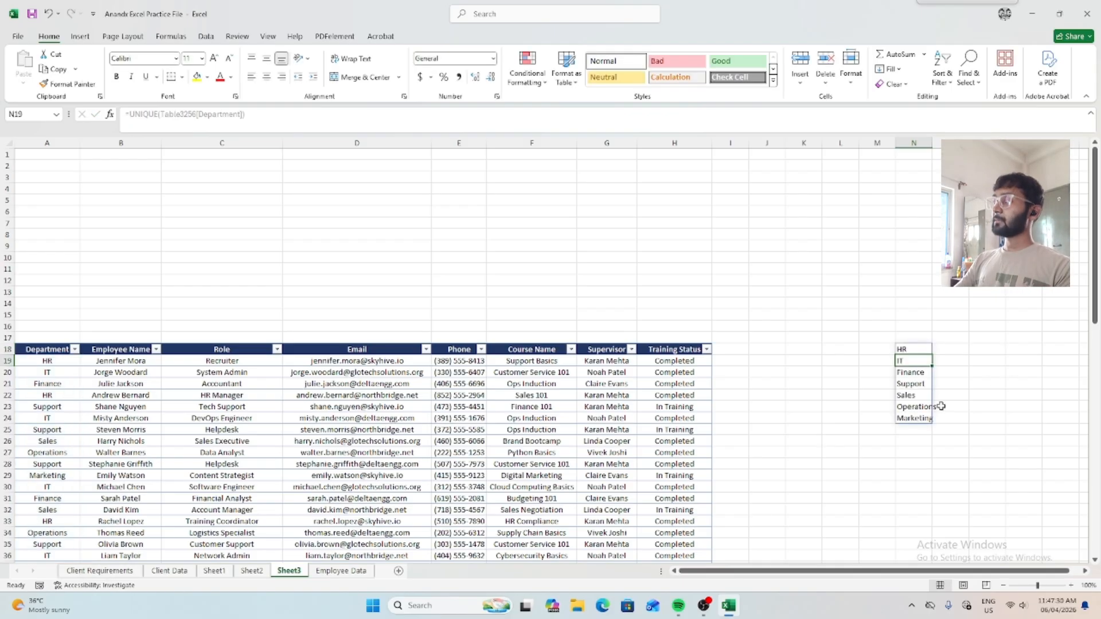
Examine the spilled list of unique departments in column N, from N18 down to its last entry.
click(922, 349)
key(Down)
key(Down)
key(Down)
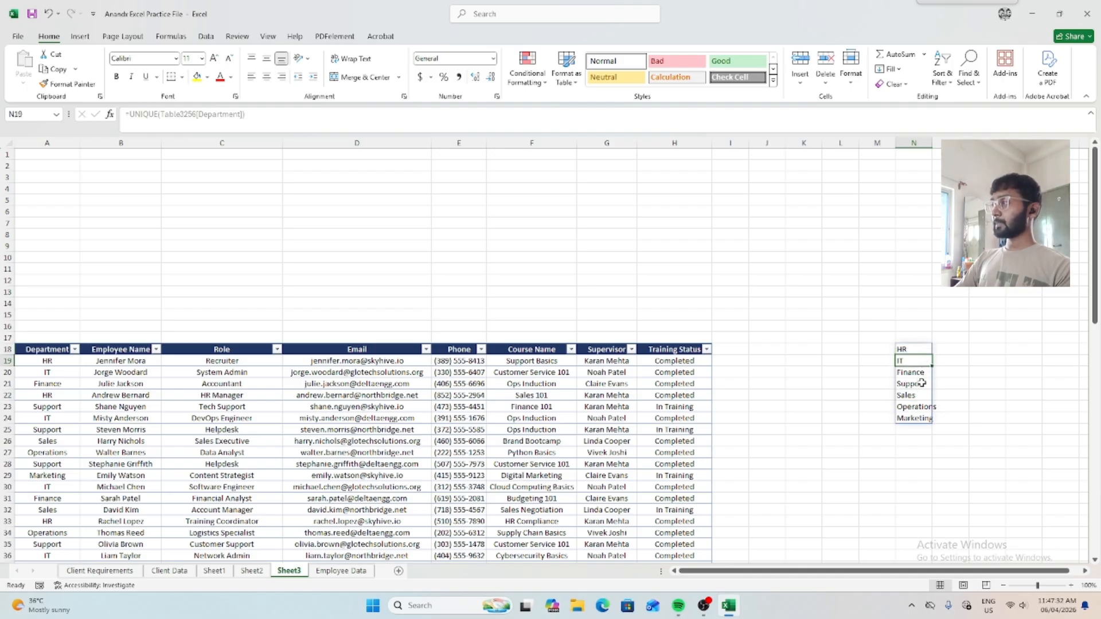
key(Down)
key(Down)
key(Down)
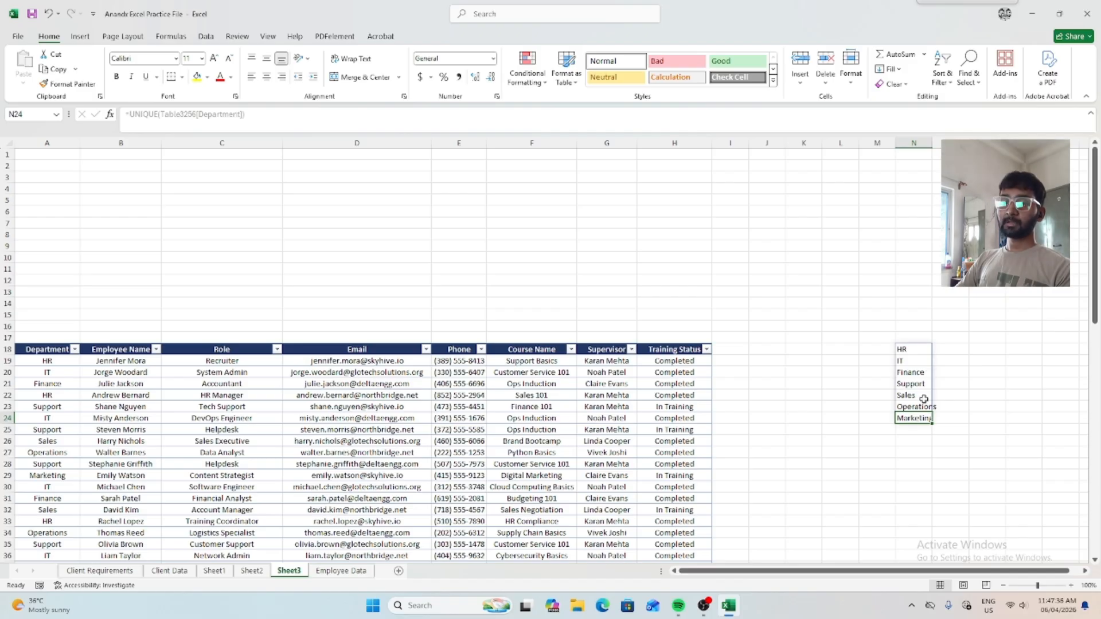
click(845, 351)
click(854, 383)
click(847, 350)
click(853, 391)
click(843, 358)
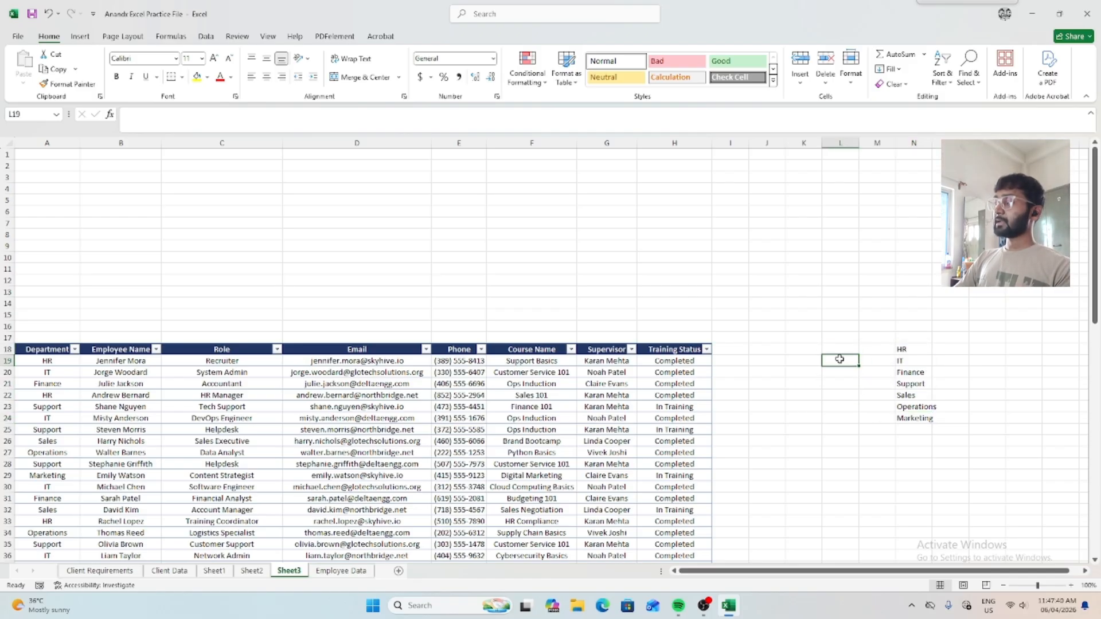
click(811, 350)
Enter the spill reference =N18# in cell L18 and compare its output with the department list in column N.
click(844, 351)
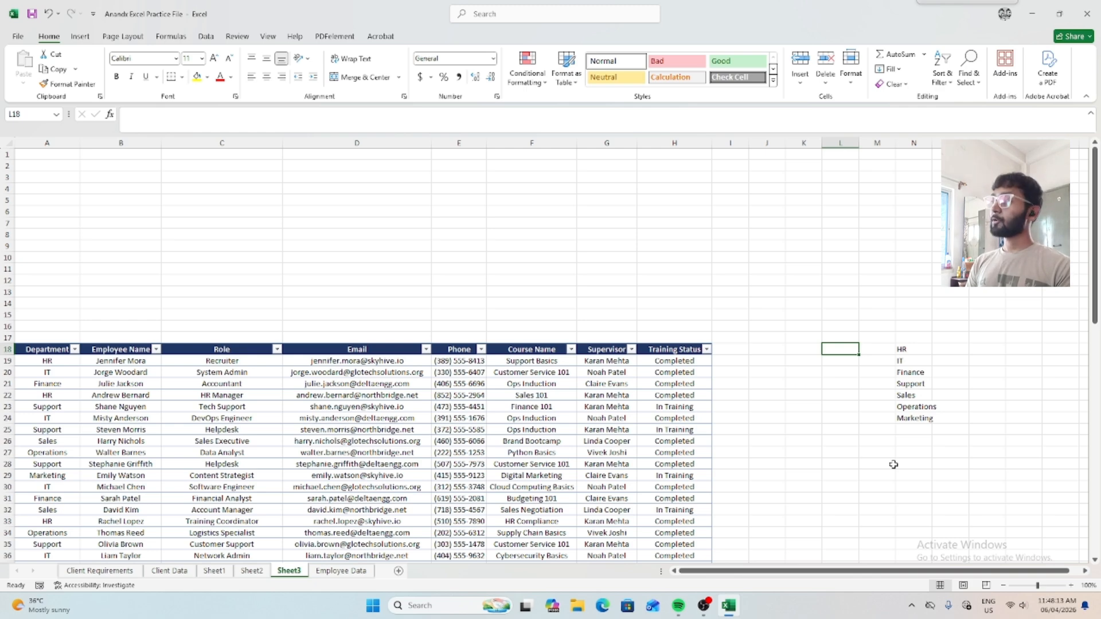
text(=)
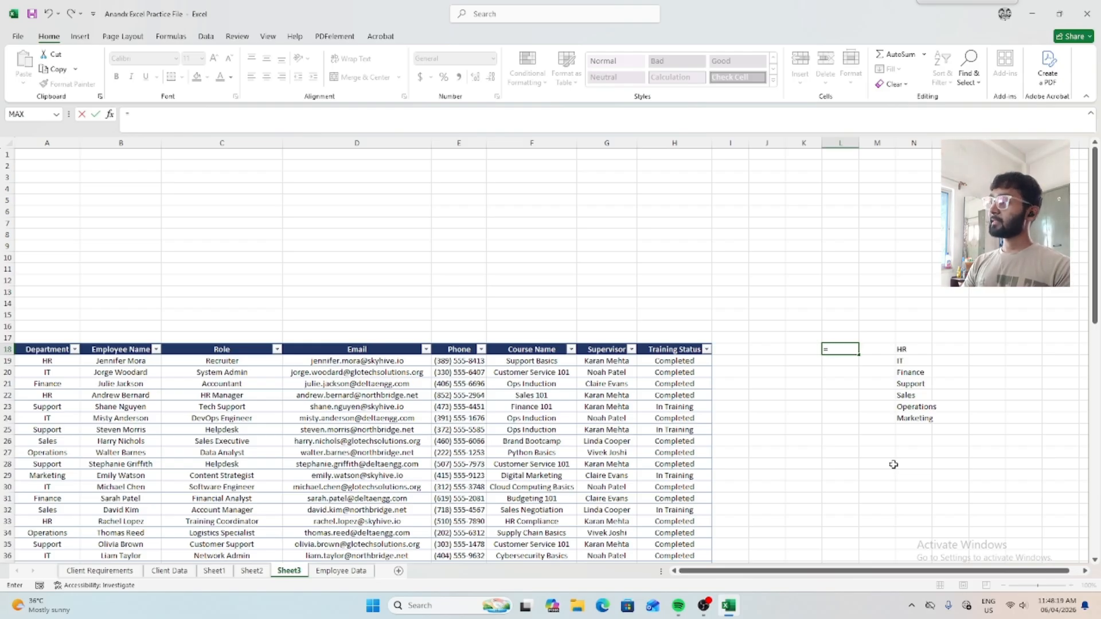
key(Right)
key(Right)
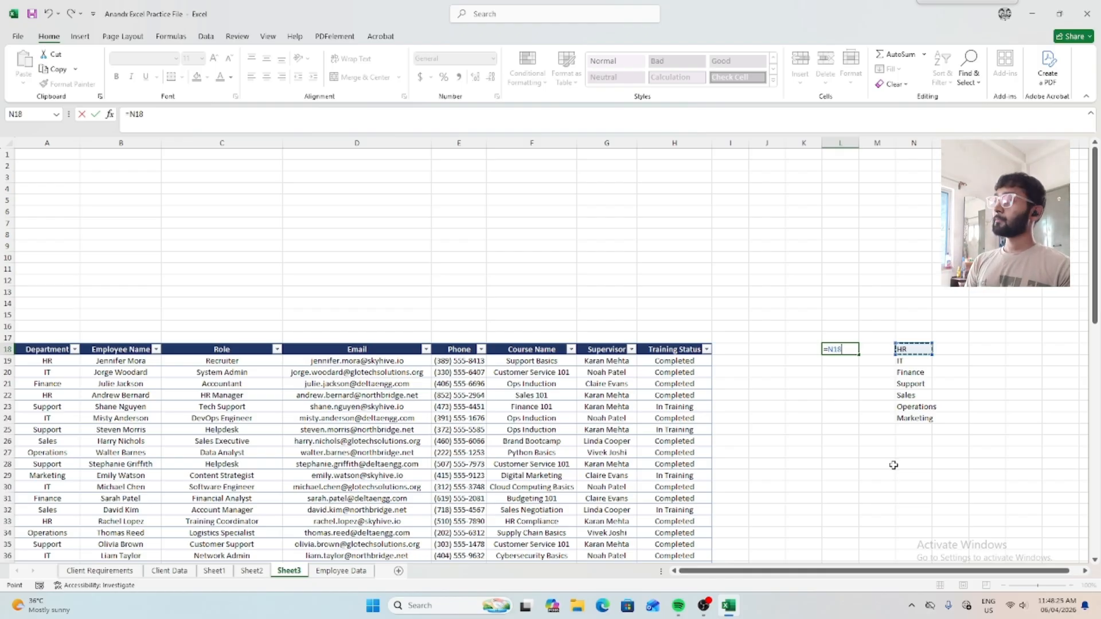
text(#)
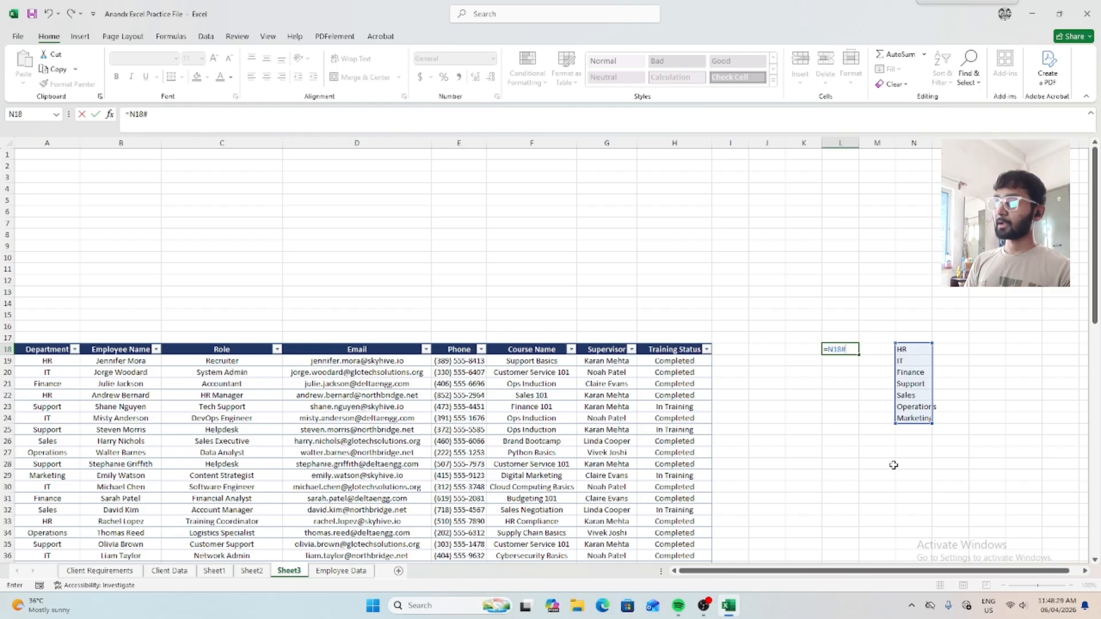
key(Return)
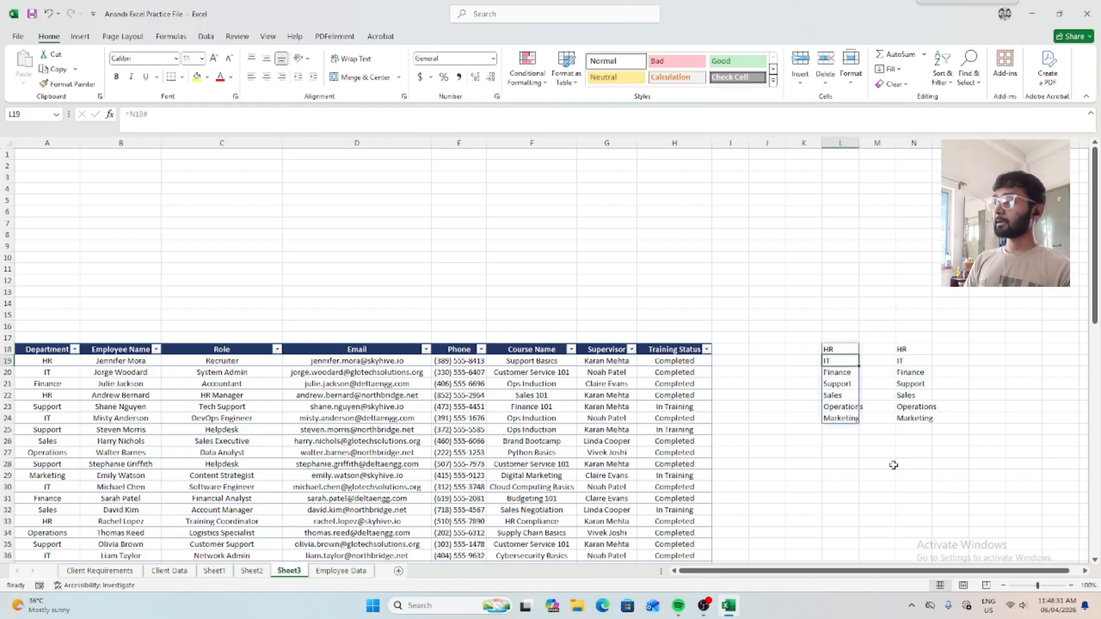
click(836, 351)
click(903, 351)
drag(905, 429, 902, 417)
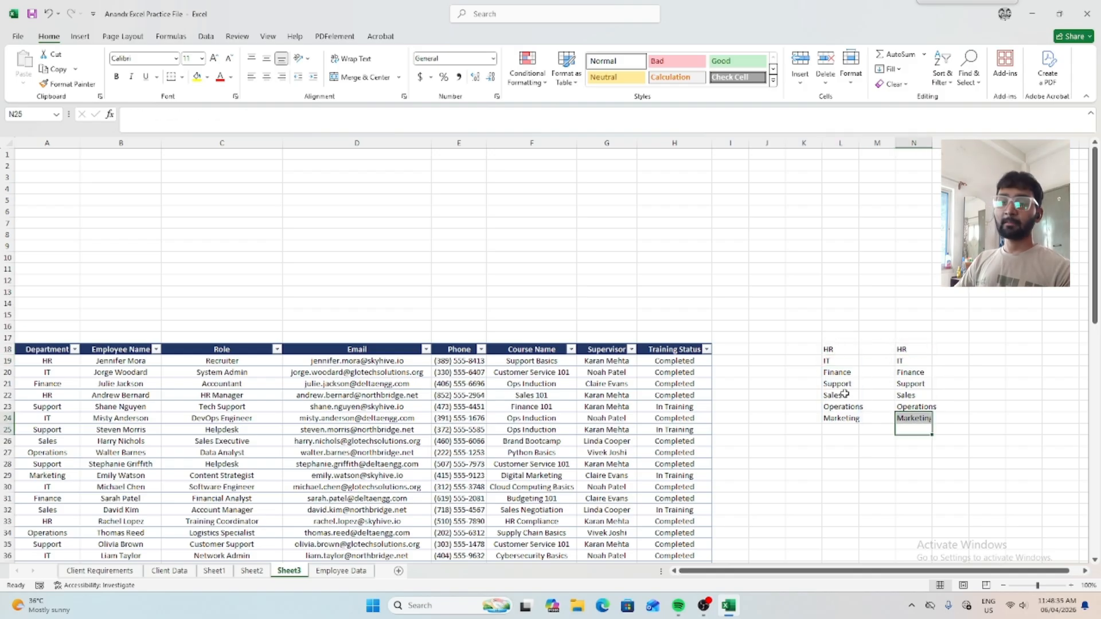
Apply List data validation to cell L18, using the whole spilled department list starting at N18 as the source.
click(840, 350)
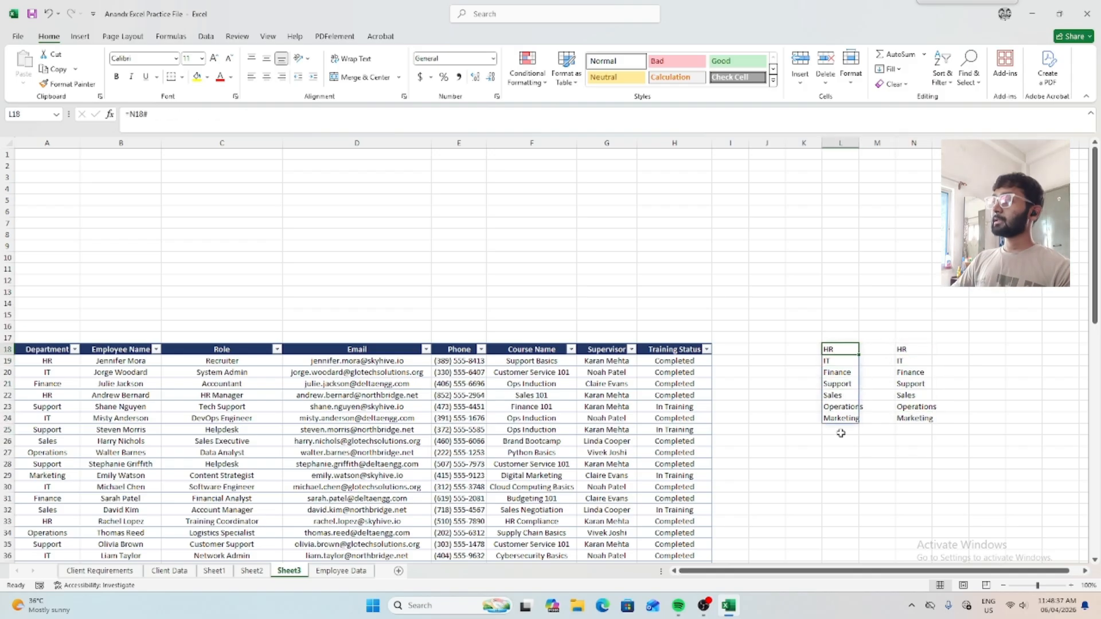
click(206, 38)
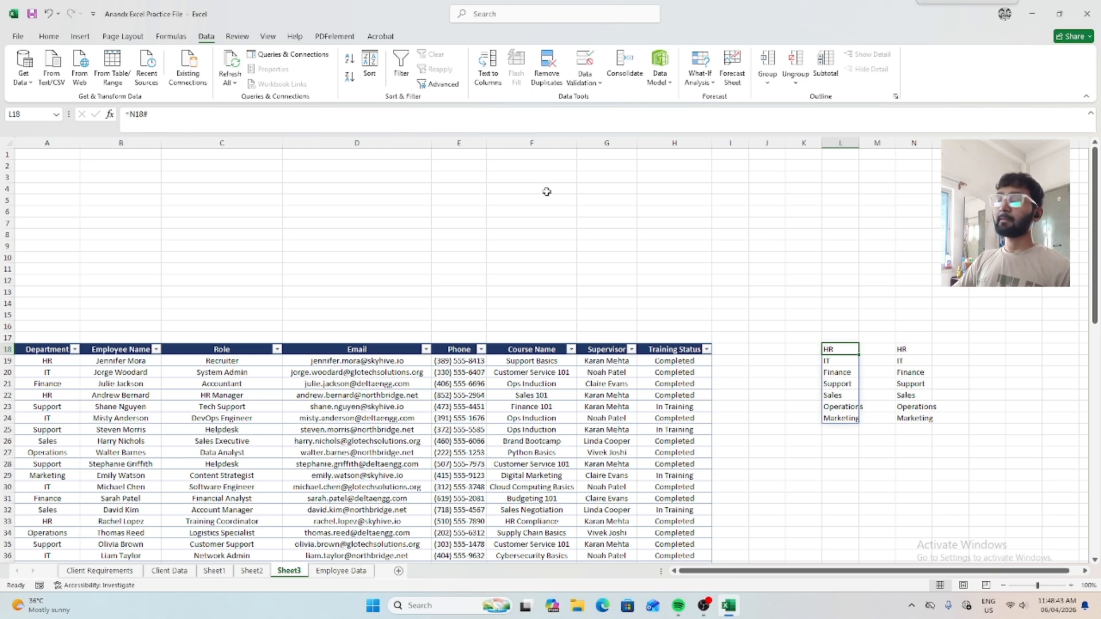
click(600, 82)
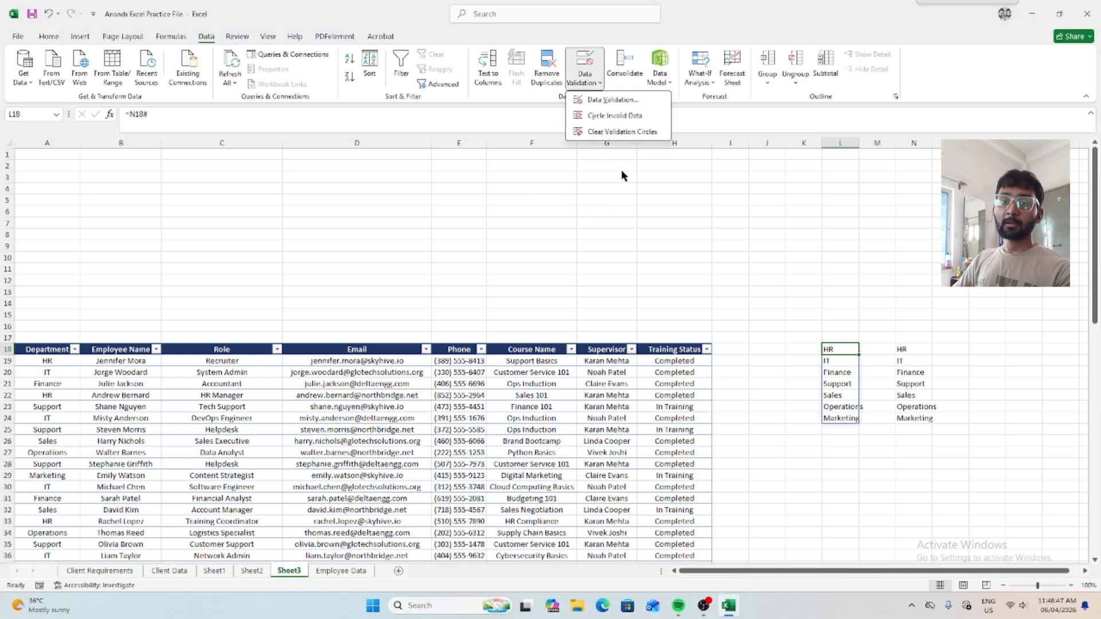
click(591, 100)
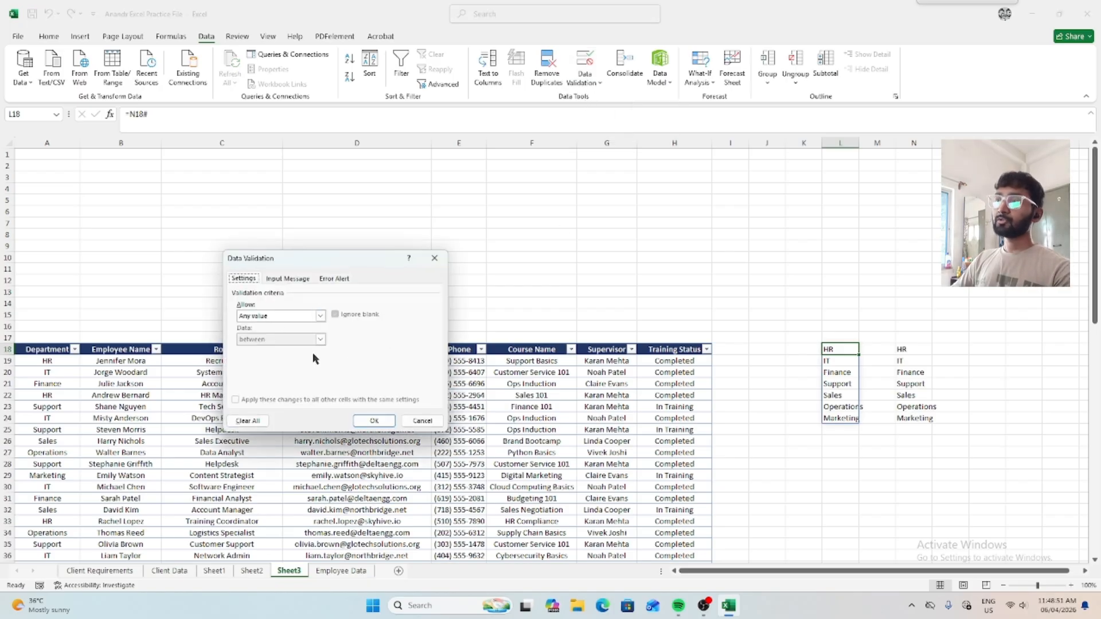
click(320, 316)
click(276, 349)
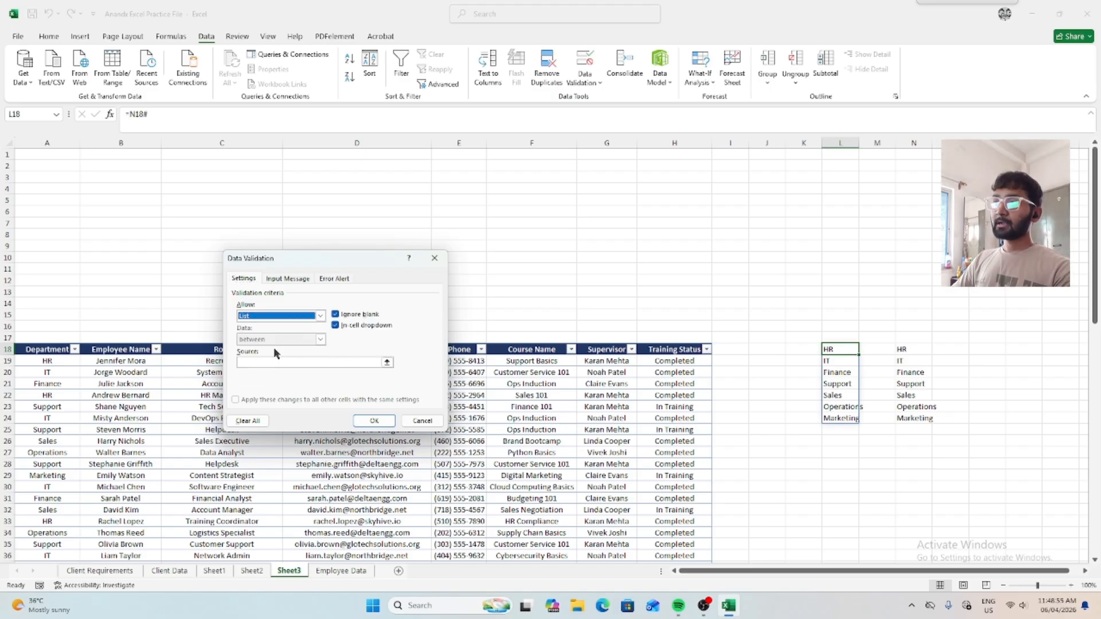
click(264, 361)
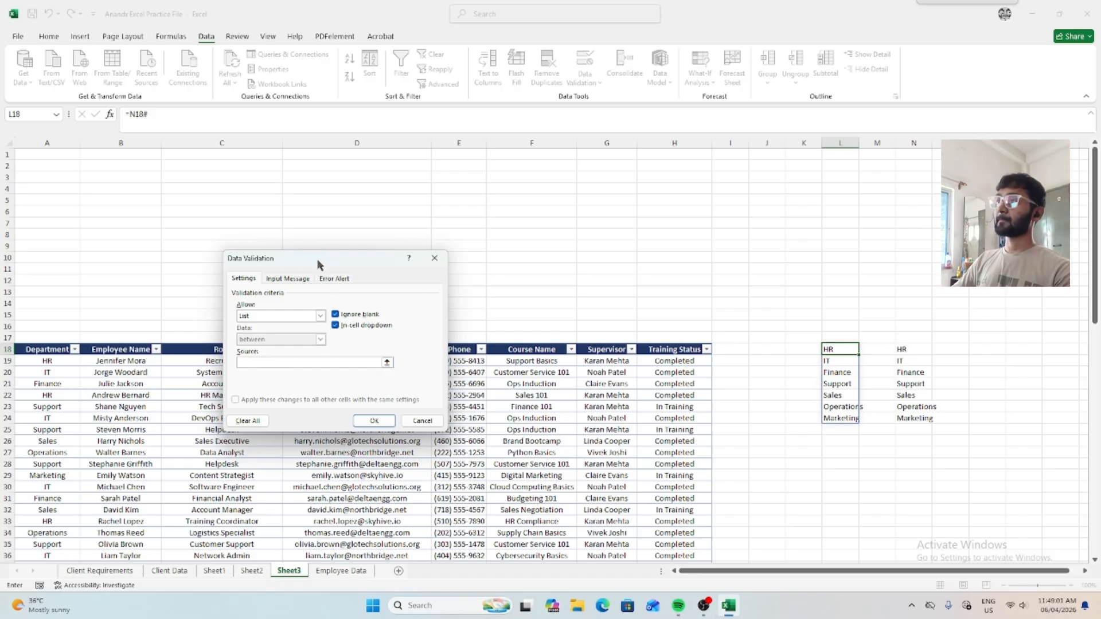
click(906, 349)
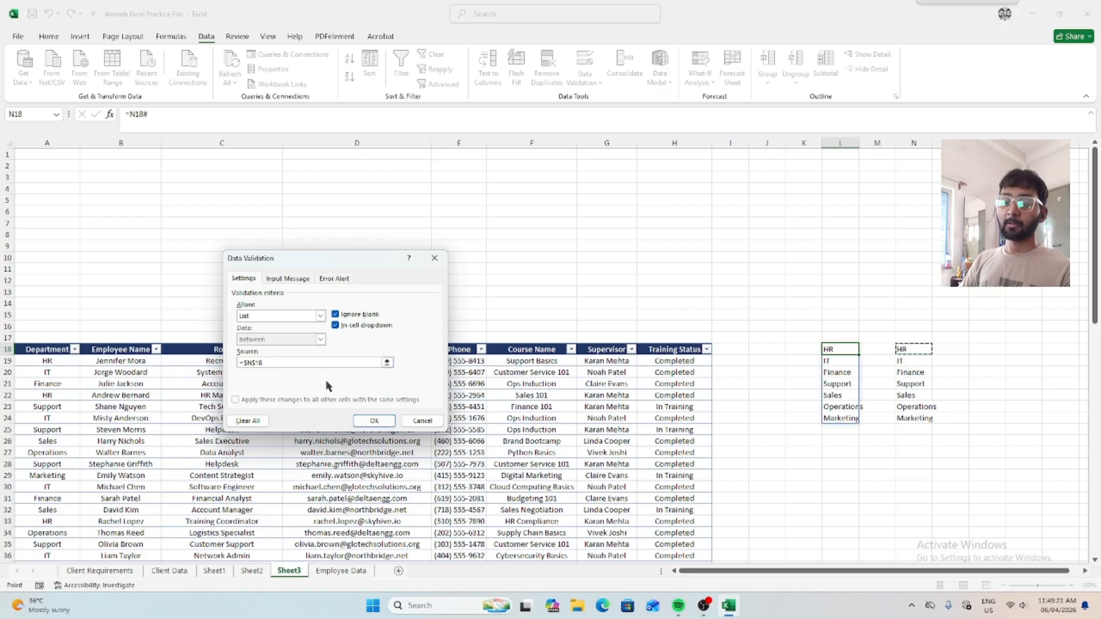
click(374, 420)
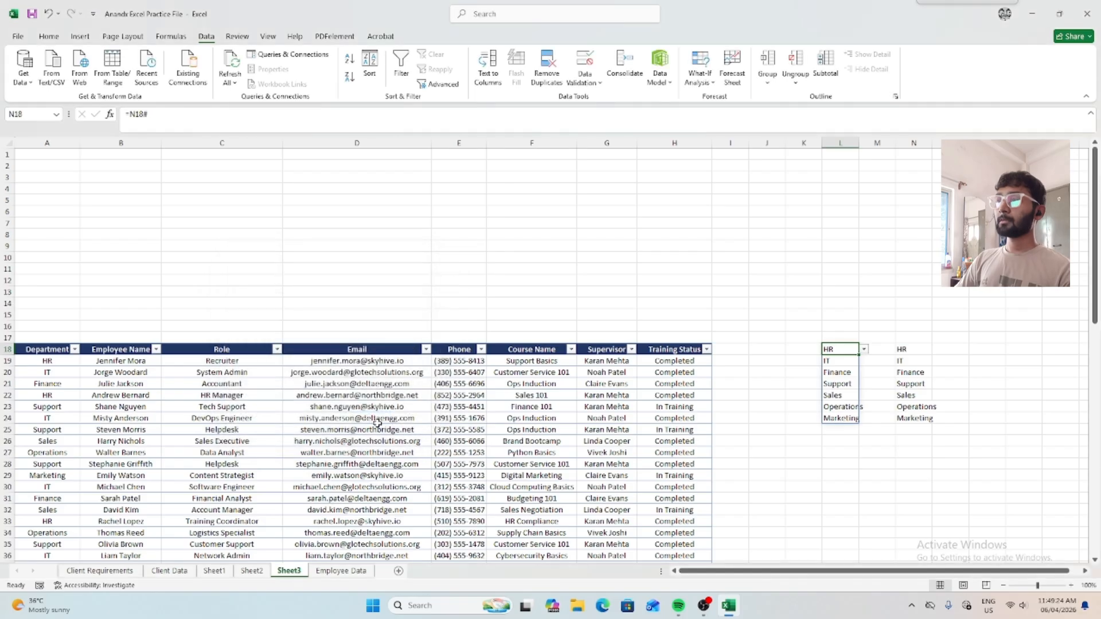
Test the department dropdown in L18 by choosing Support, Operations and Marketing, ending on HR.
click(865, 352)
click(837, 389)
click(866, 352)
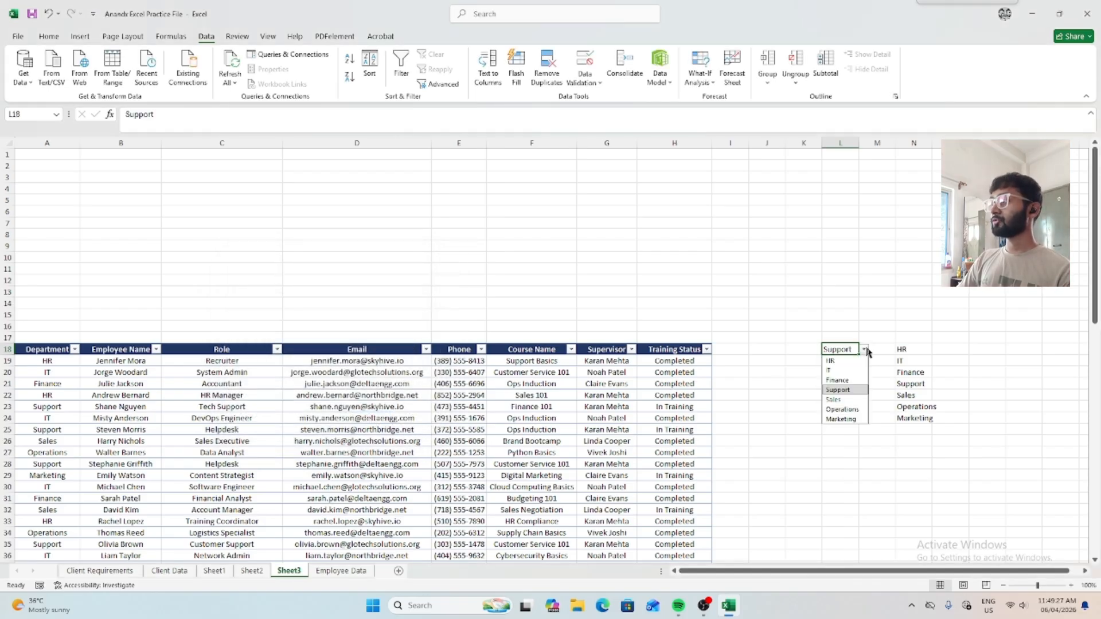
click(841, 409)
click(864, 351)
click(842, 418)
click(865, 351)
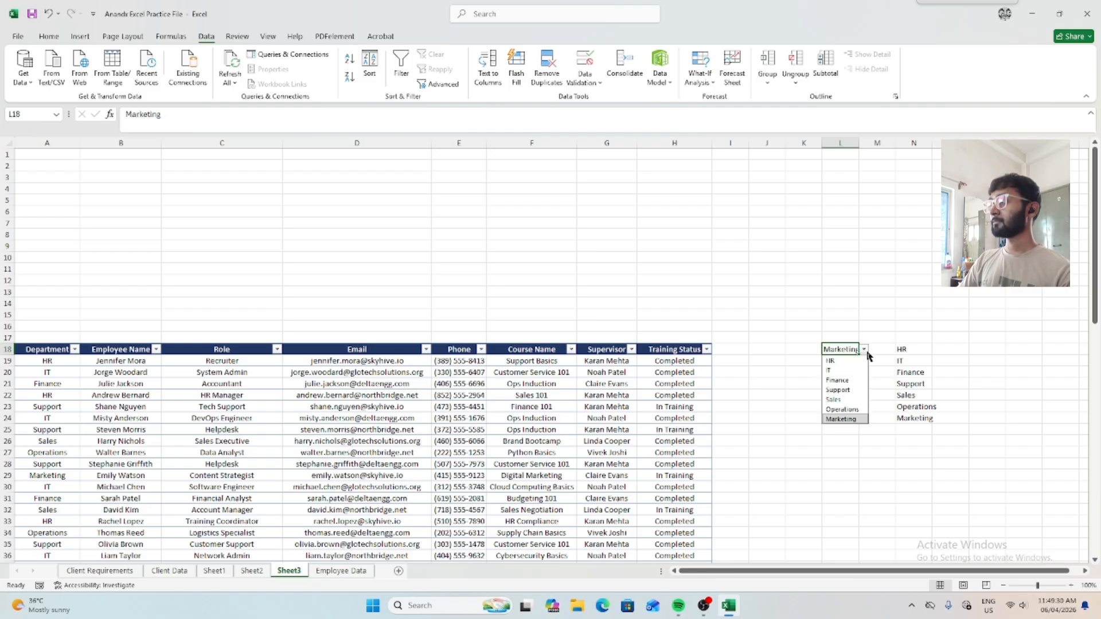
click(834, 361)
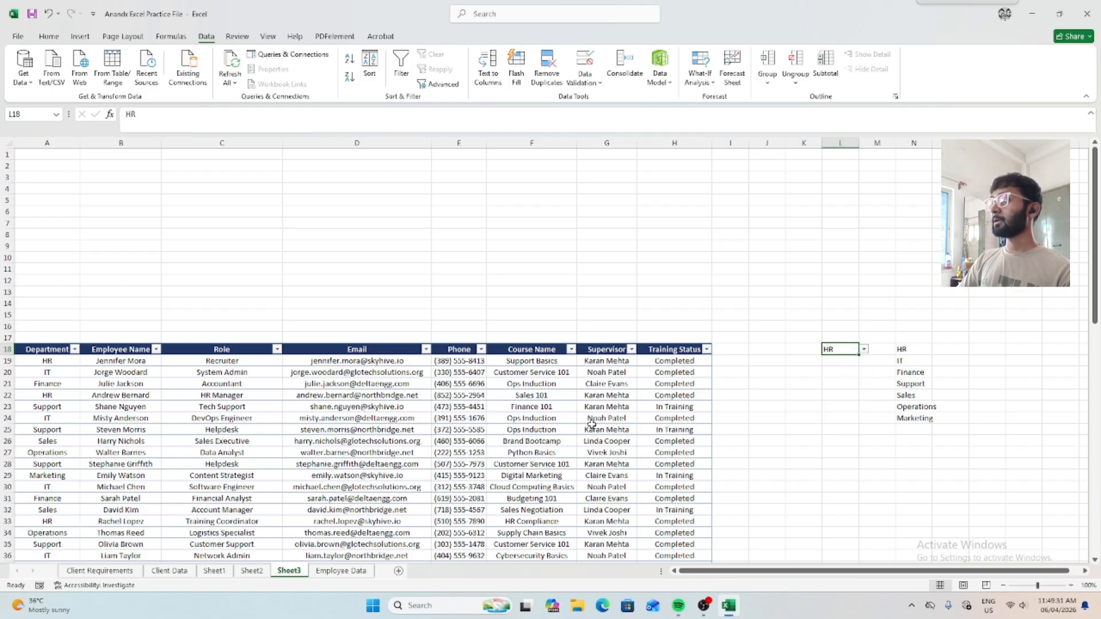
Copy the Department header from A18 into cell D1 as the label for the lookup.
click(49, 352)
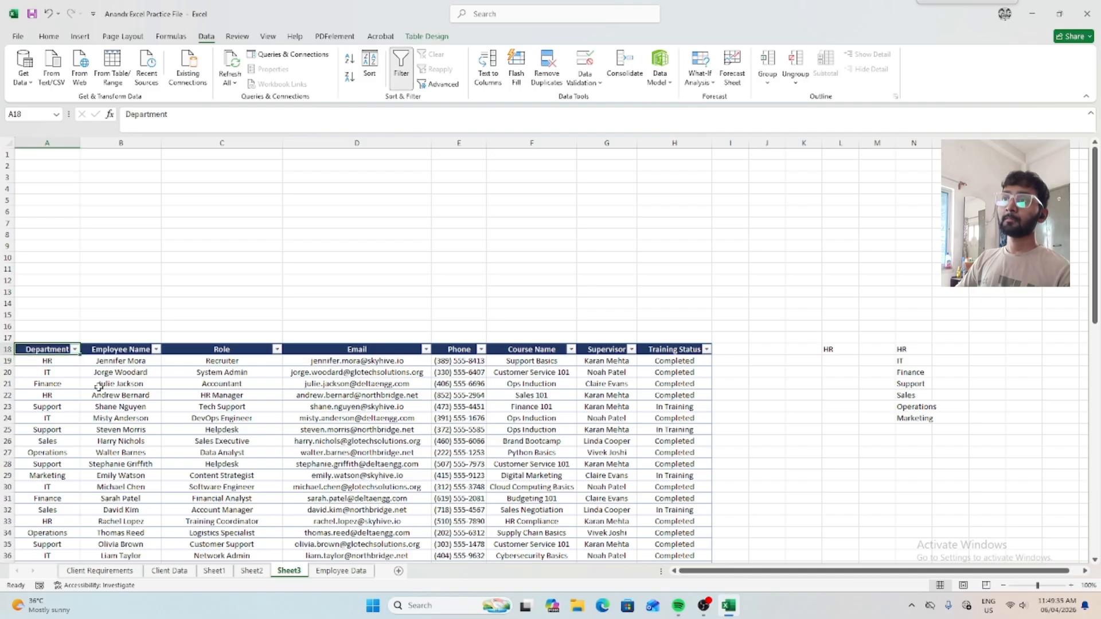
key(ctrl+c)
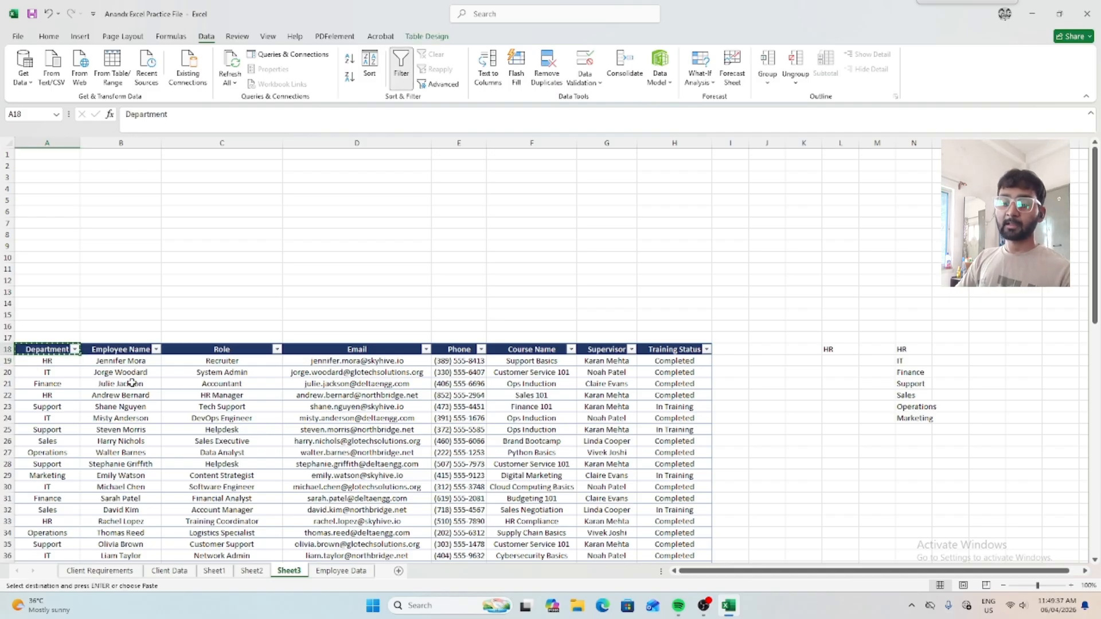
click(353, 154)
click(395, 247)
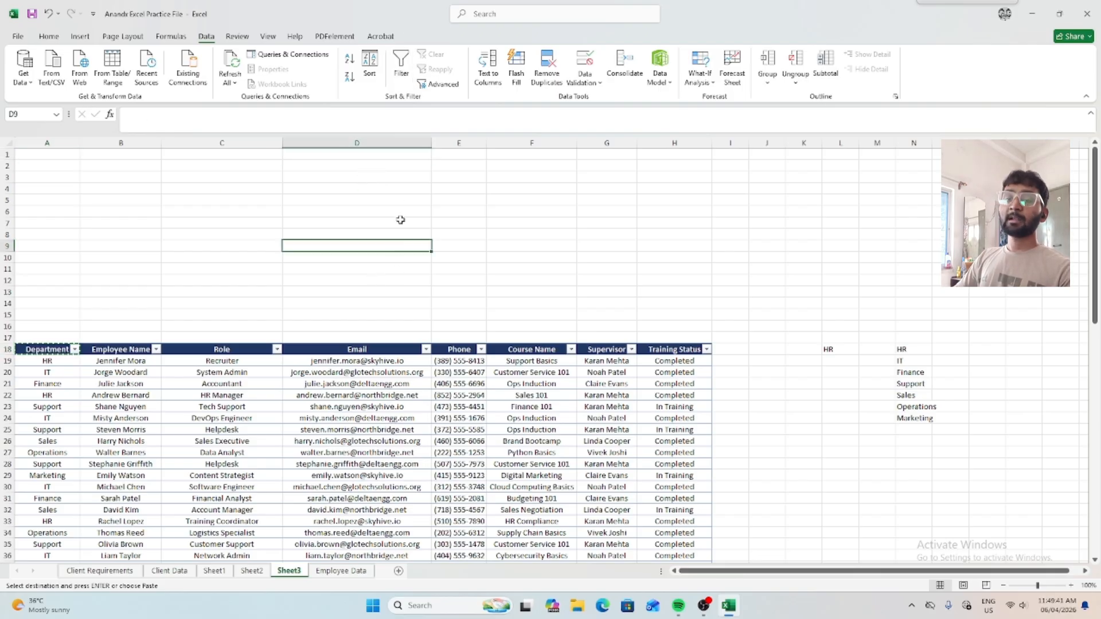
click(362, 153)
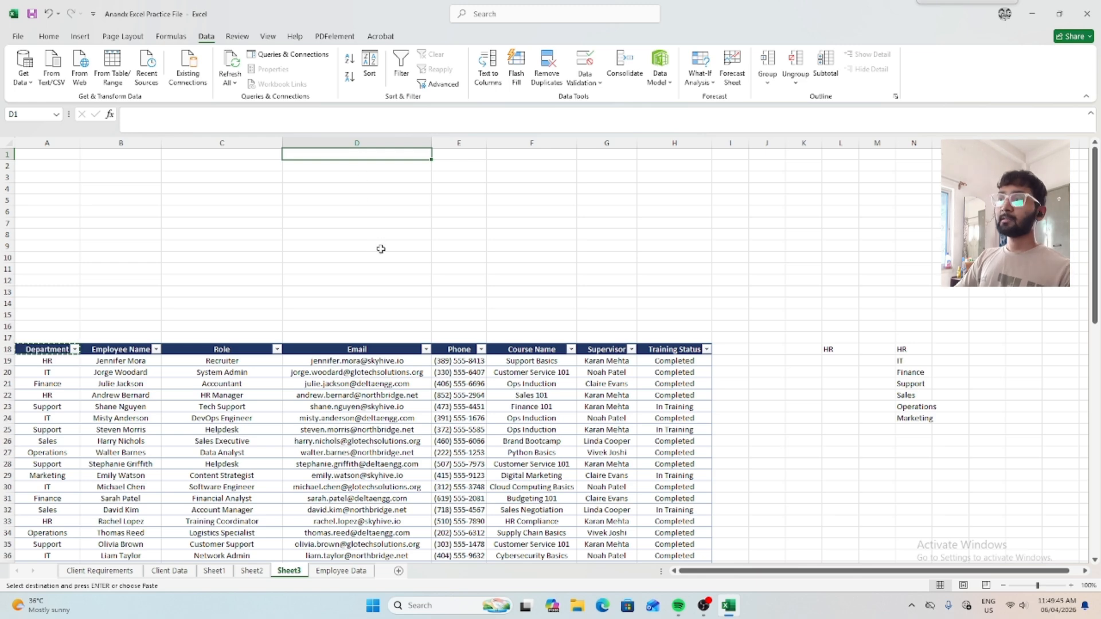
key(ctrl+v)
click(385, 211)
click(365, 156)
click(35, 352)
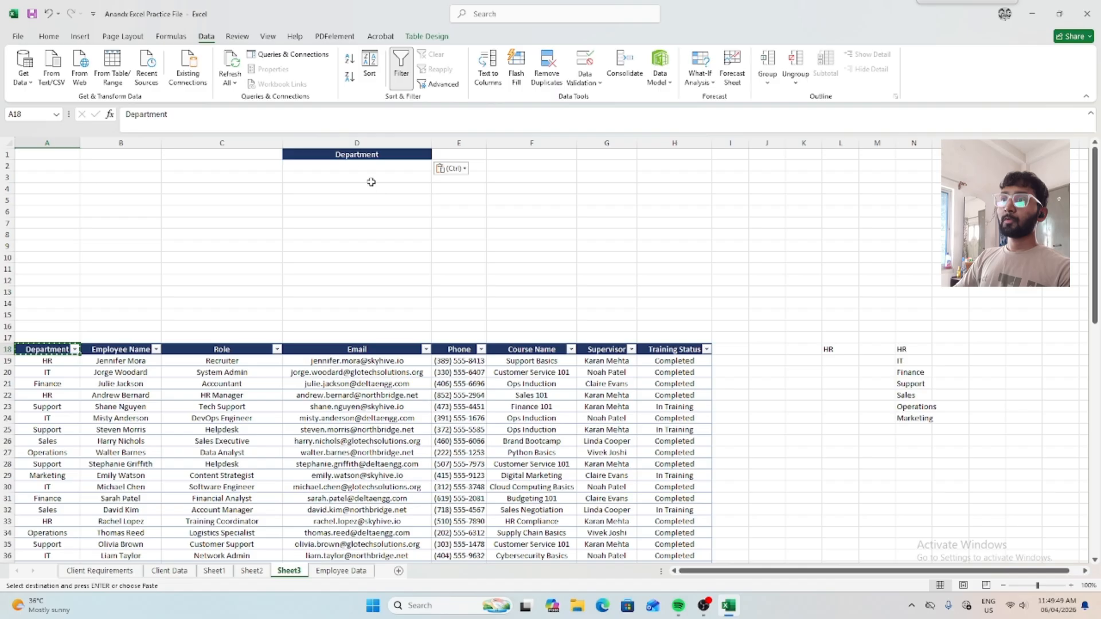
Cancel the pending header copy and try the department dropdown in cell L18, ending on Support.
click(358, 158)
key(Escape)
click(460, 156)
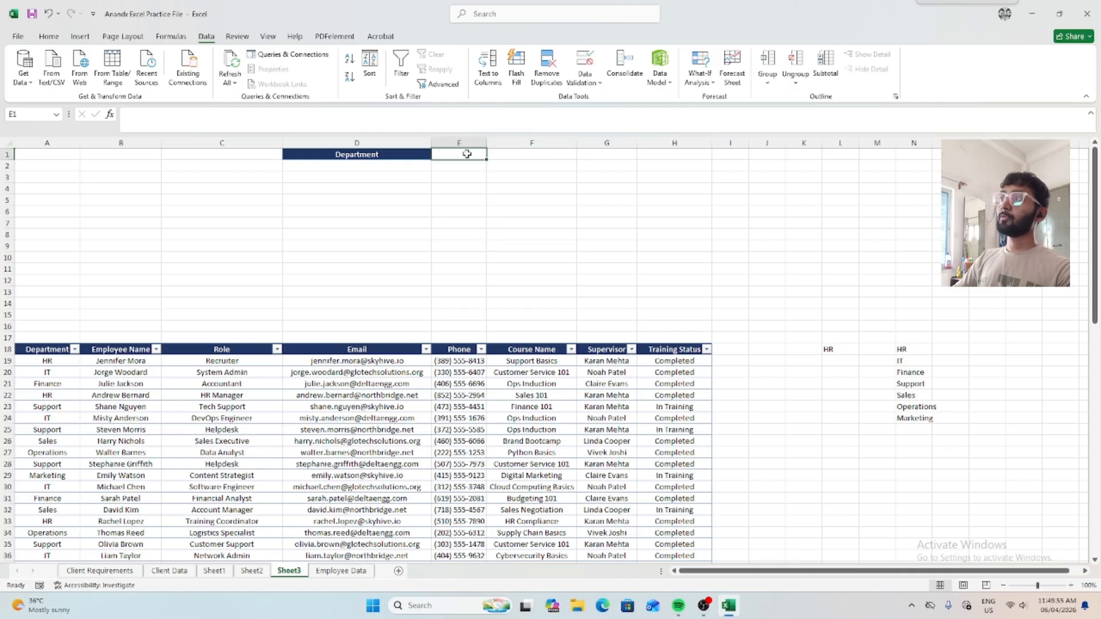
click(839, 349)
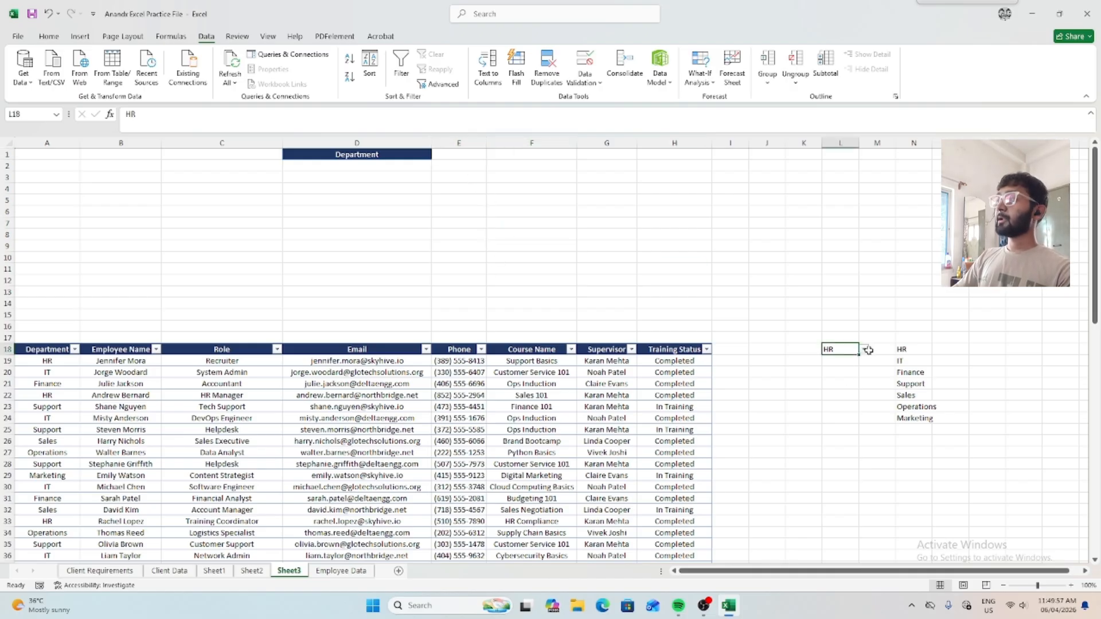
click(862, 351)
click(836, 400)
click(863, 351)
click(838, 390)
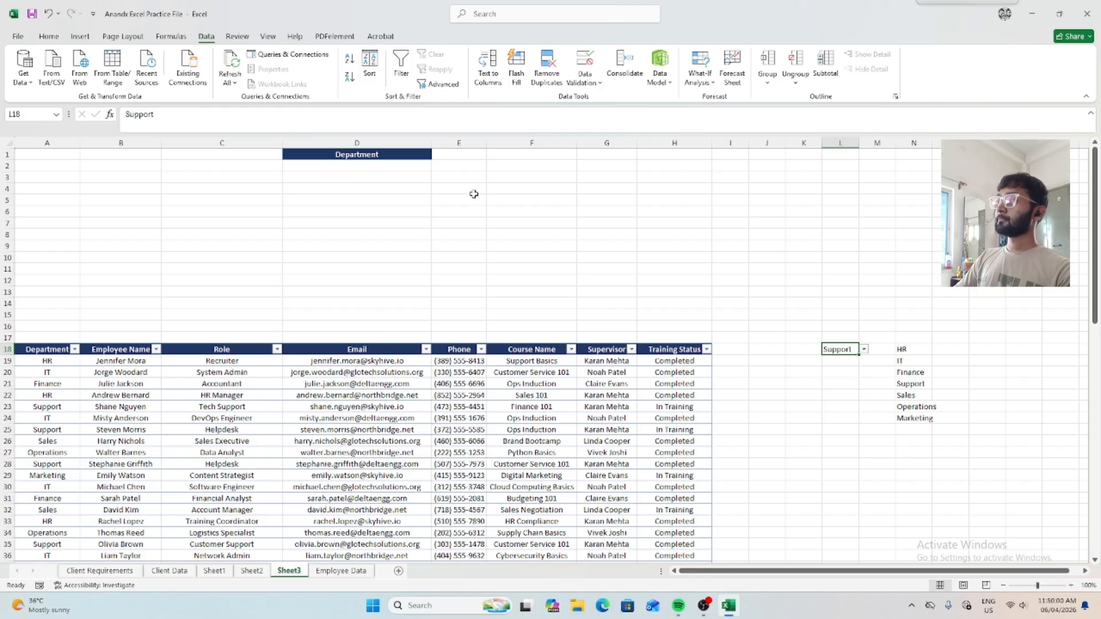
click(460, 160)
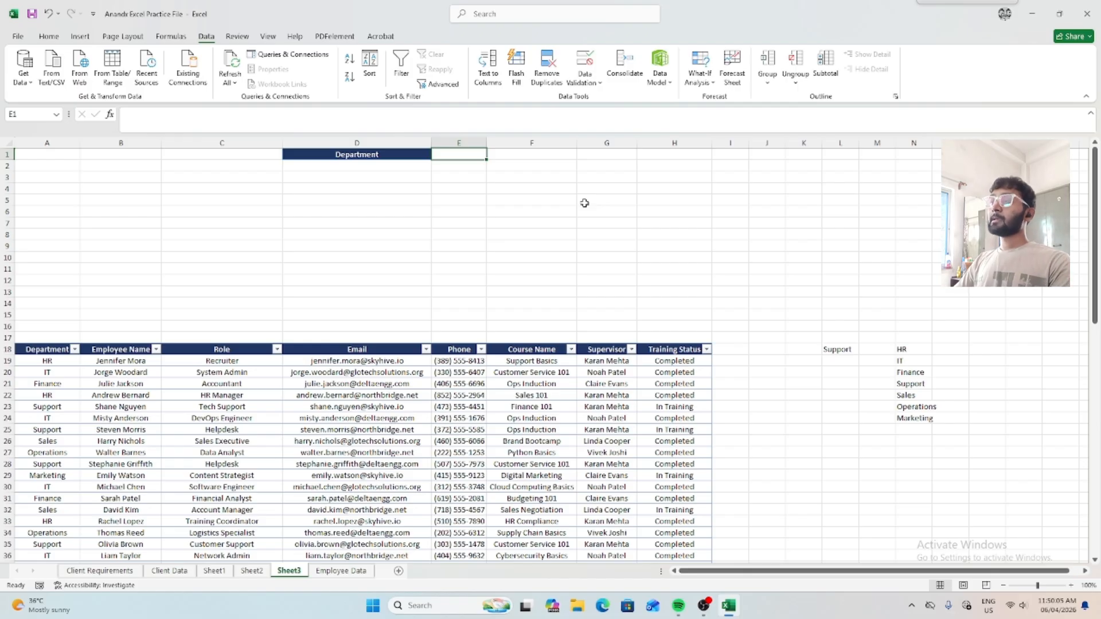
key(Left)
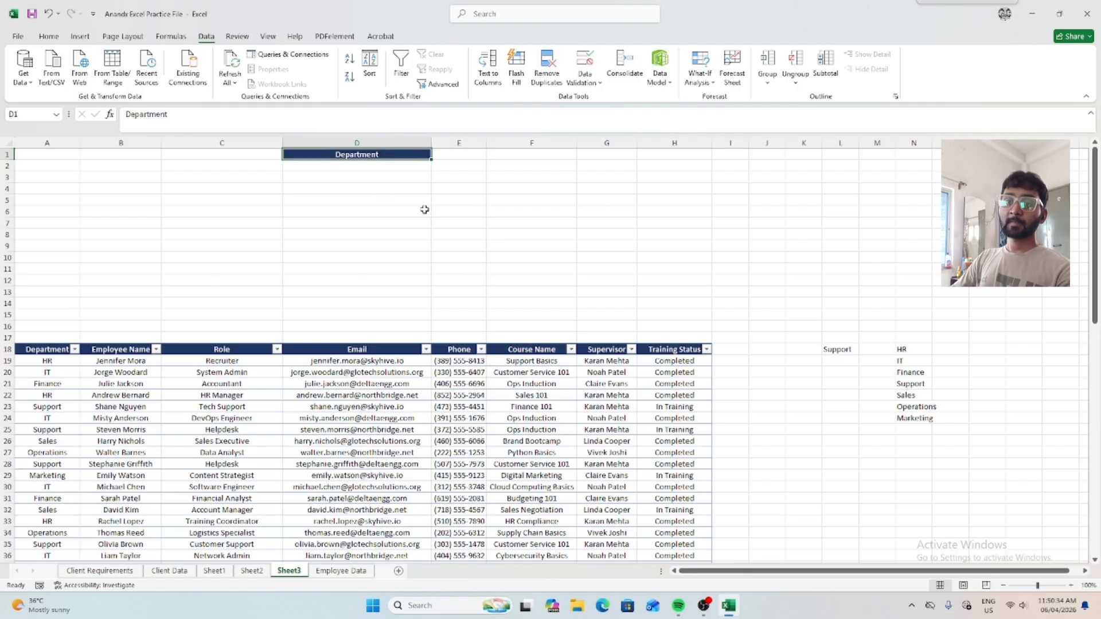
click(462, 153)
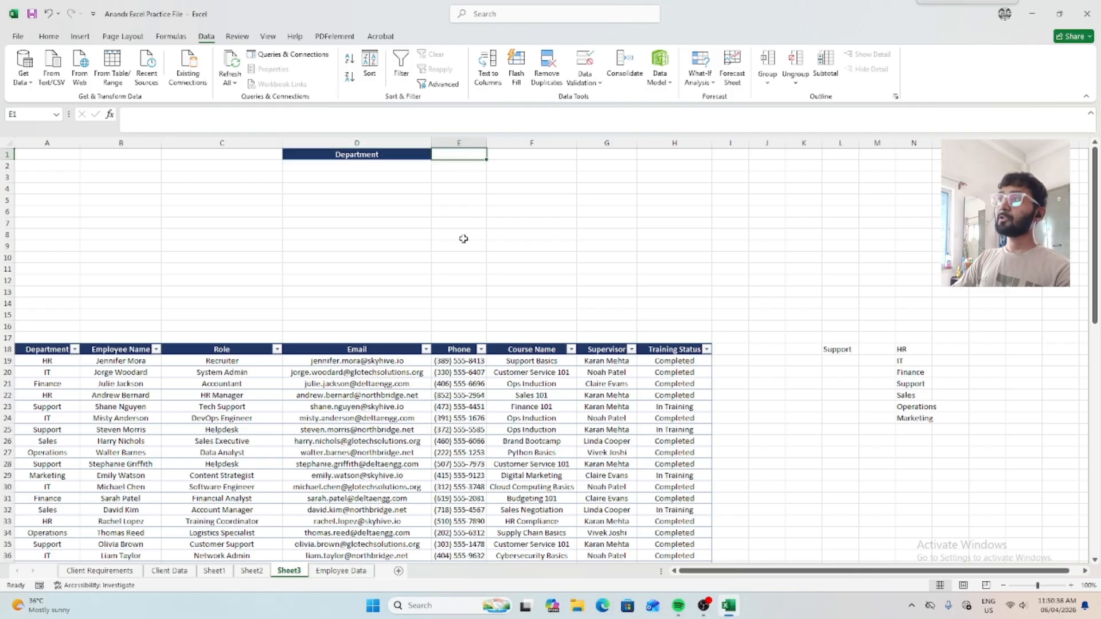
click(838, 351)
click(525, 223)
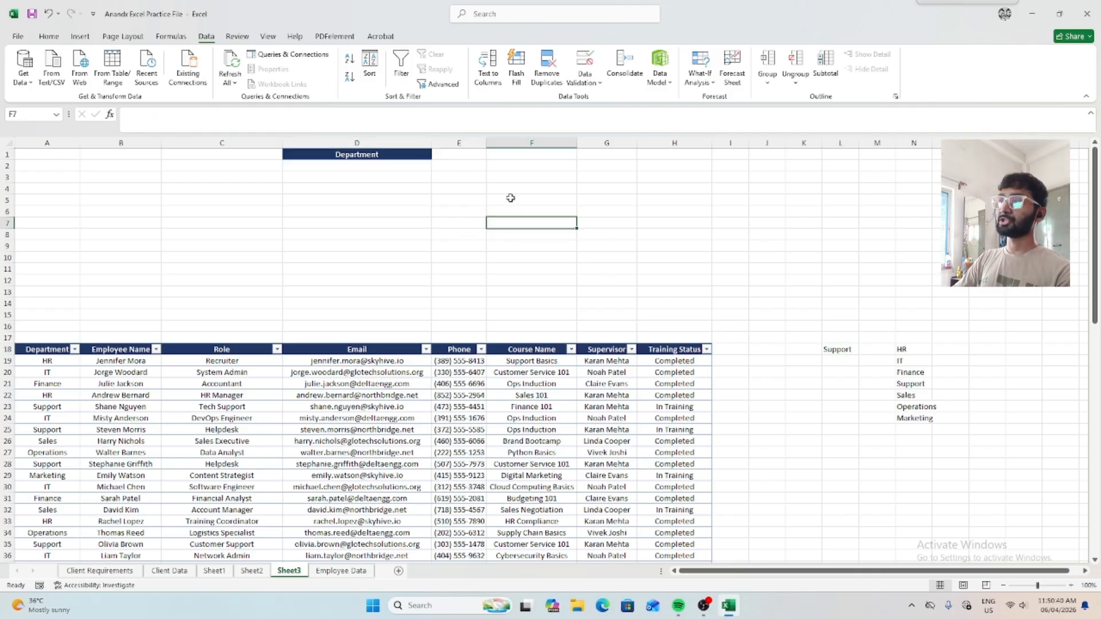
Apply List data validation to cell E1, using the spilled department list =$N$18# as the source.
click(468, 154)
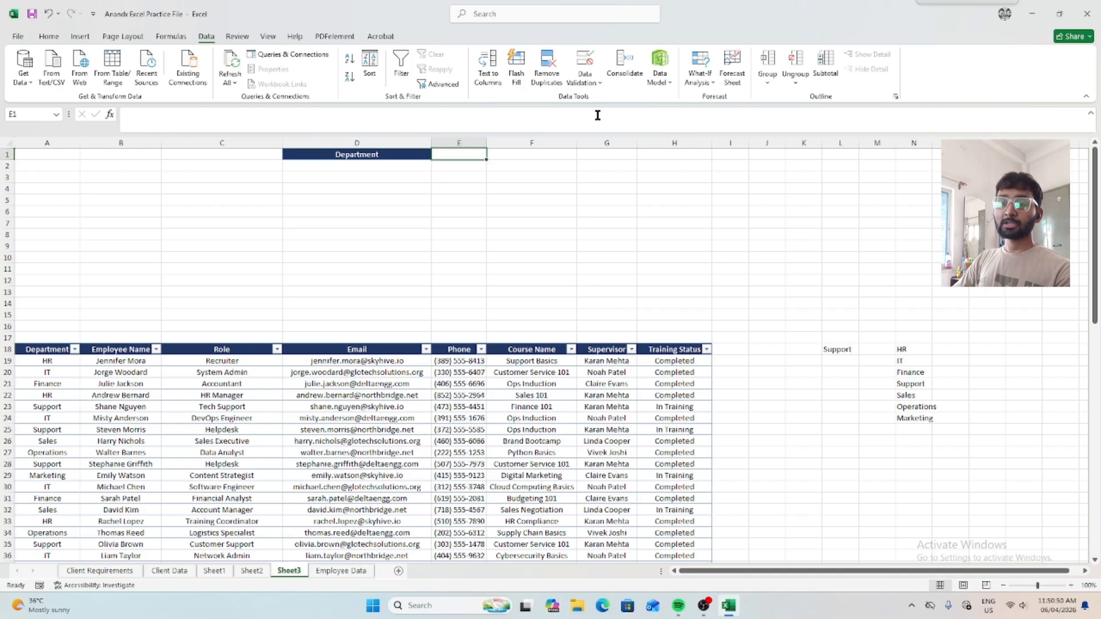
click(599, 83)
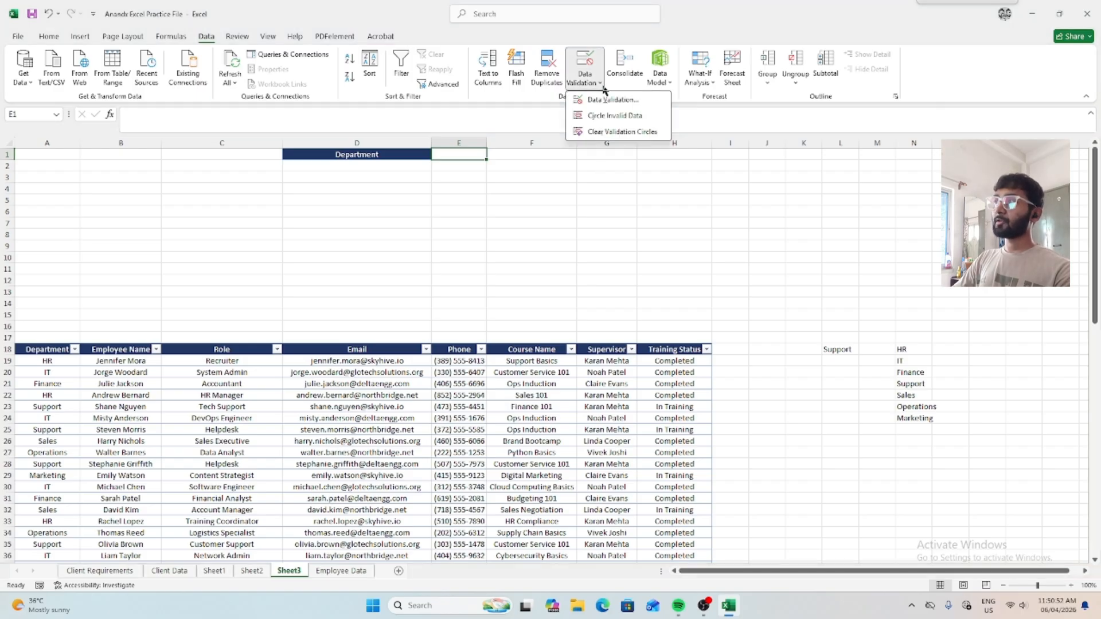
click(579, 100)
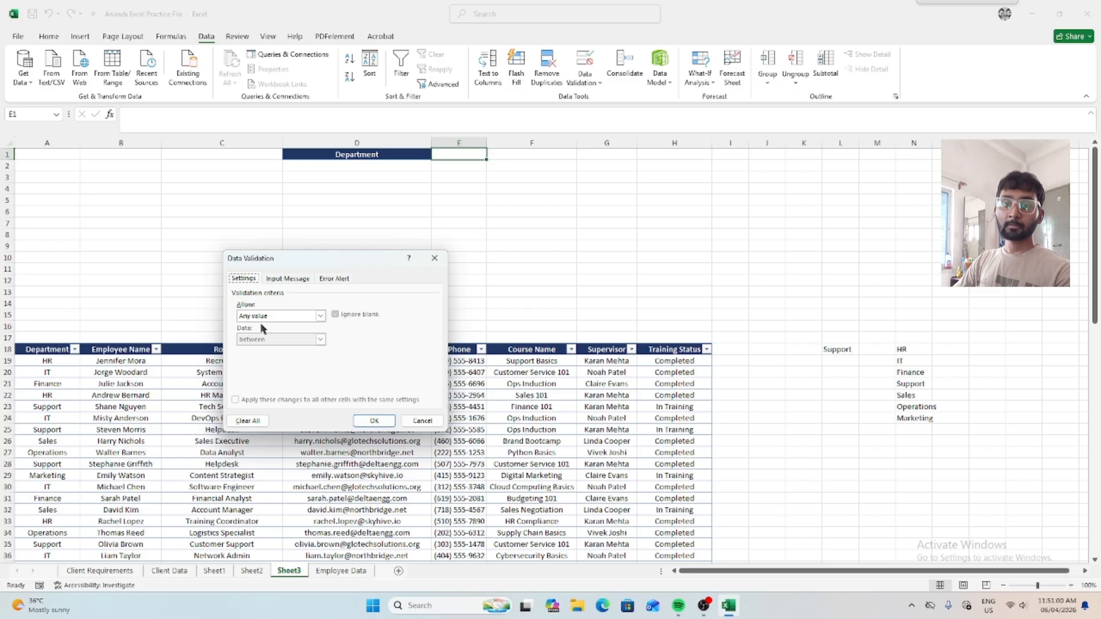
click(320, 315)
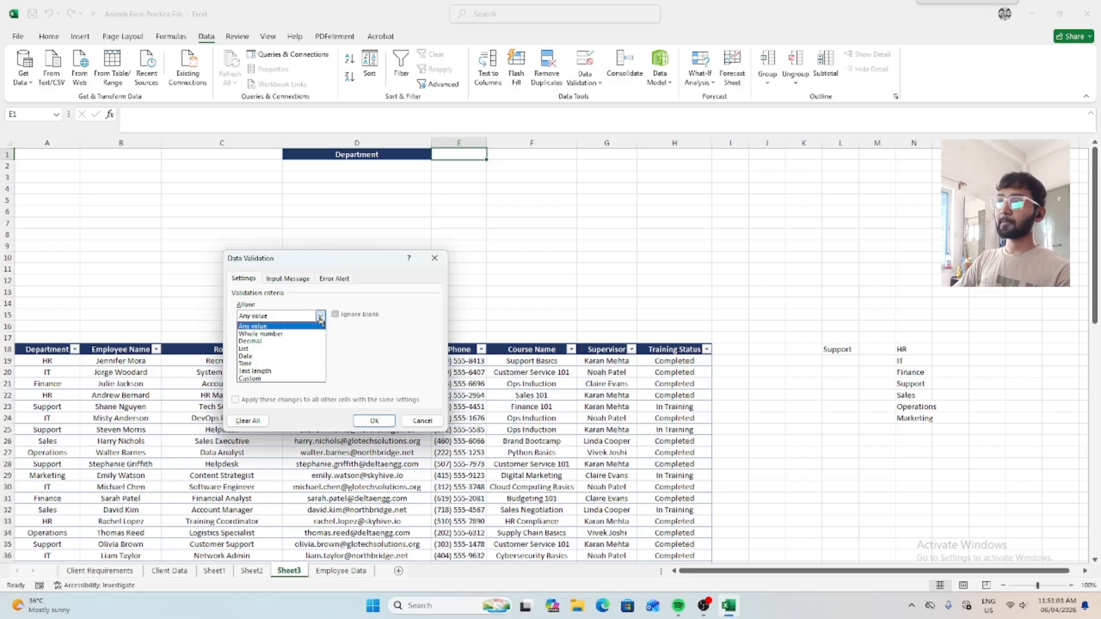
click(270, 348)
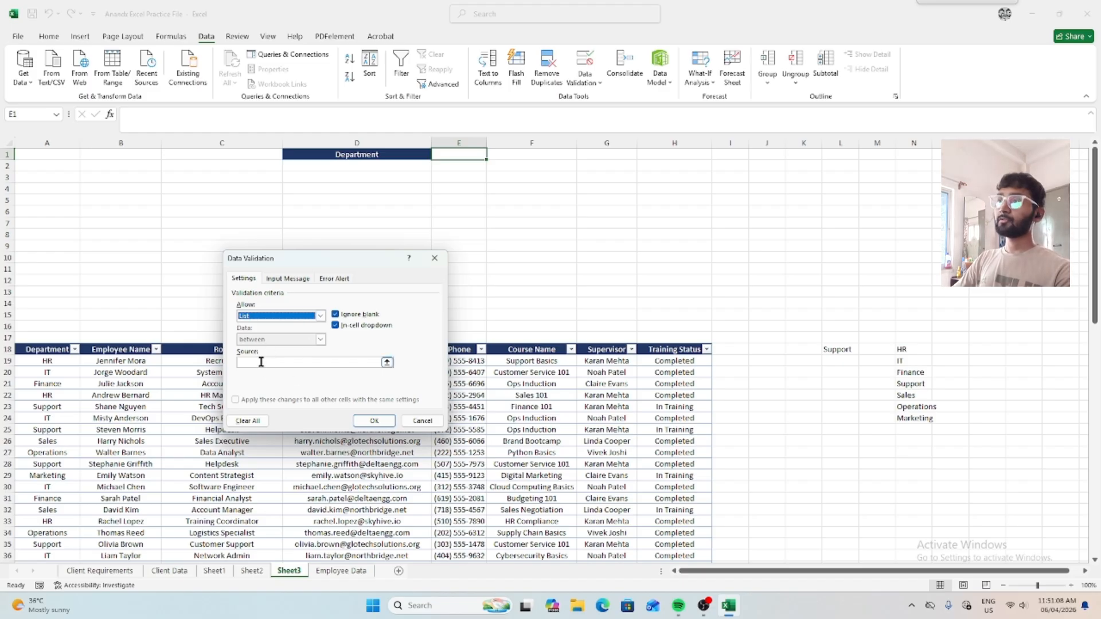
click(261, 362)
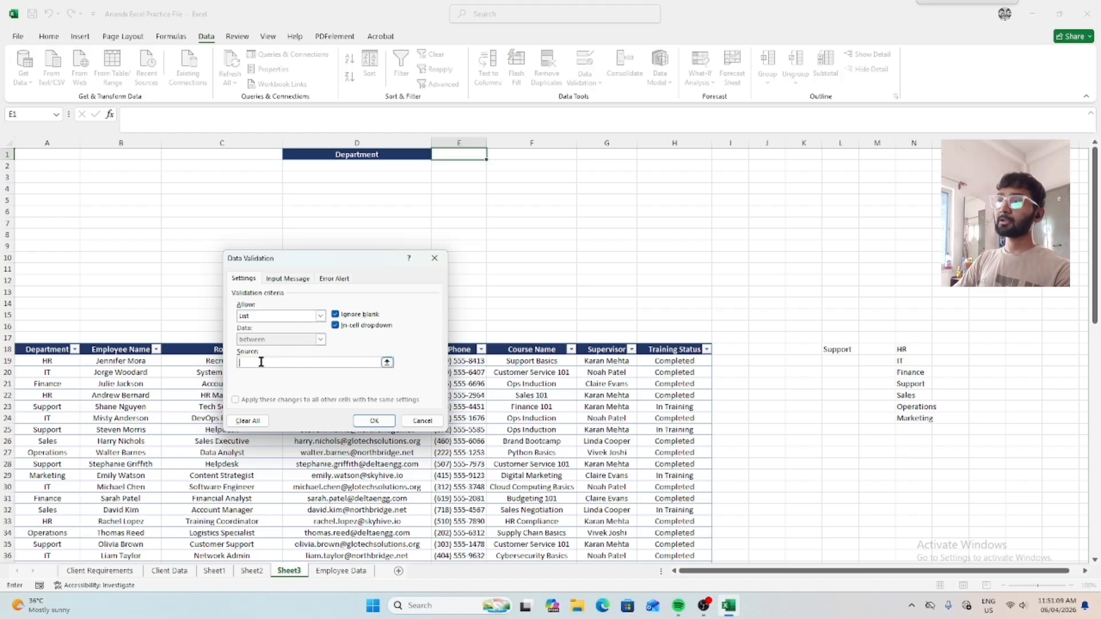
click(908, 350)
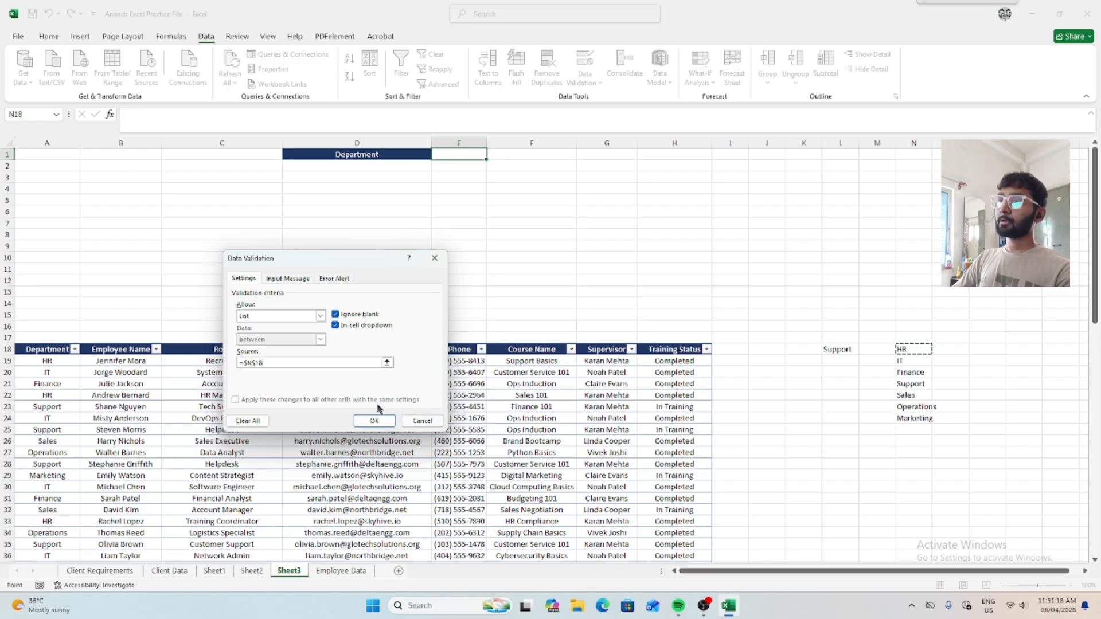
text(:)
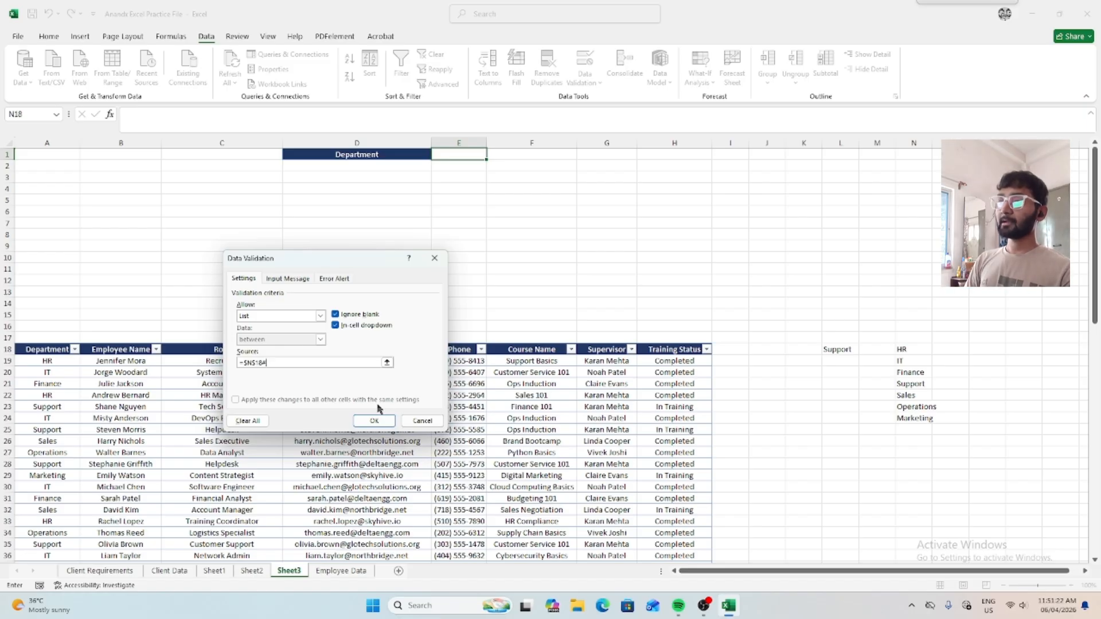
key(Return)
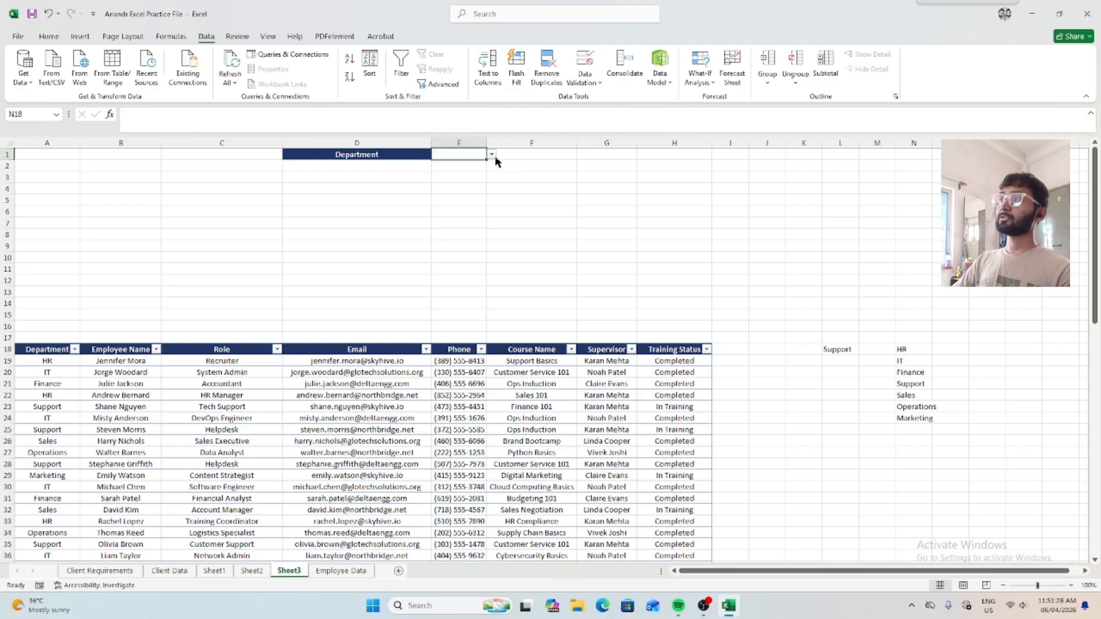
Copy the table's header row from A18:H18 into row 2, starting at A2, as the lookup's column headings.
click(49, 349)
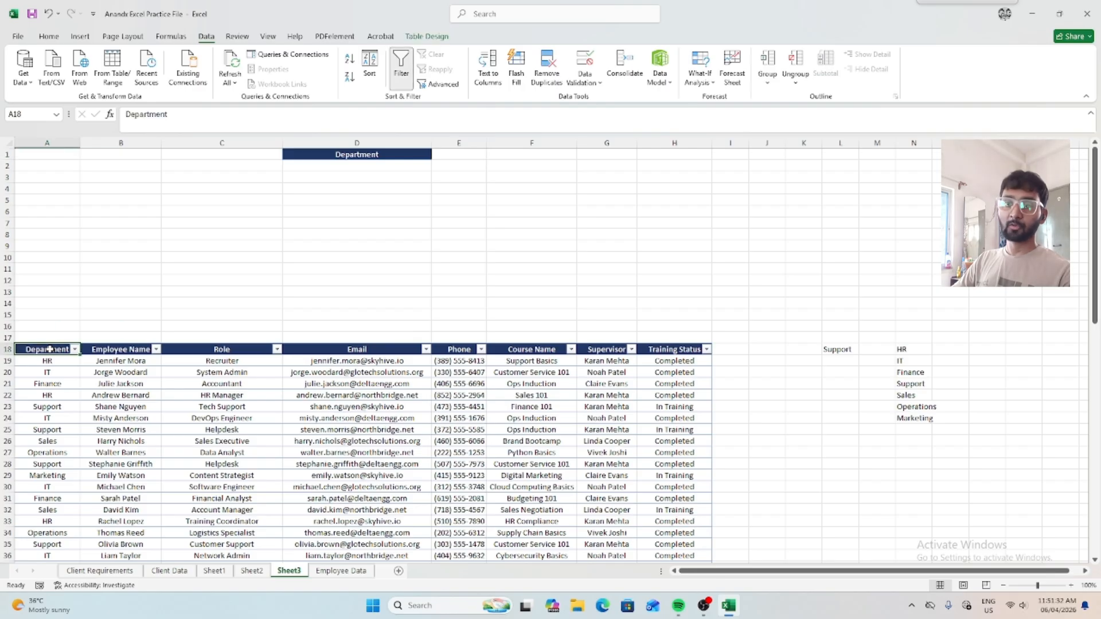
key(ctrl+shift+Right)
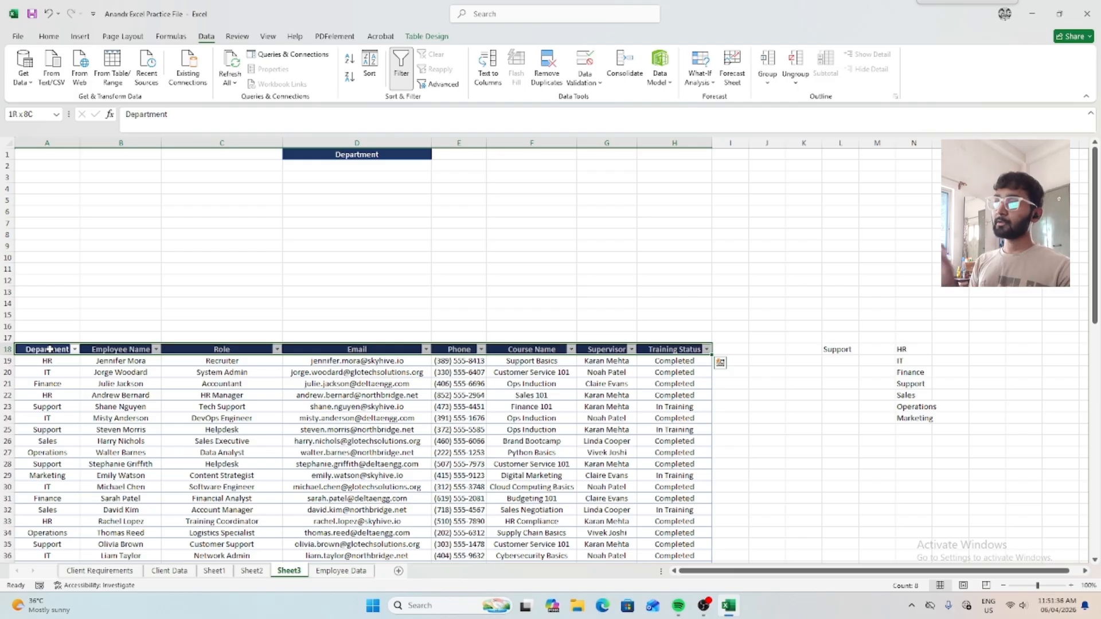
key(ctrl+c)
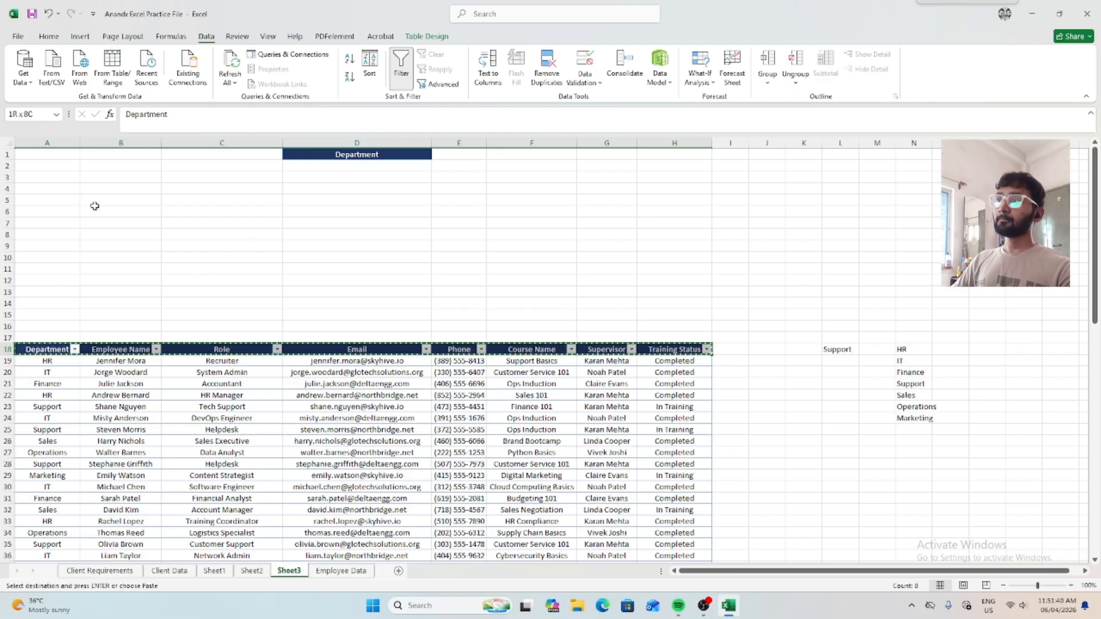
click(41, 167)
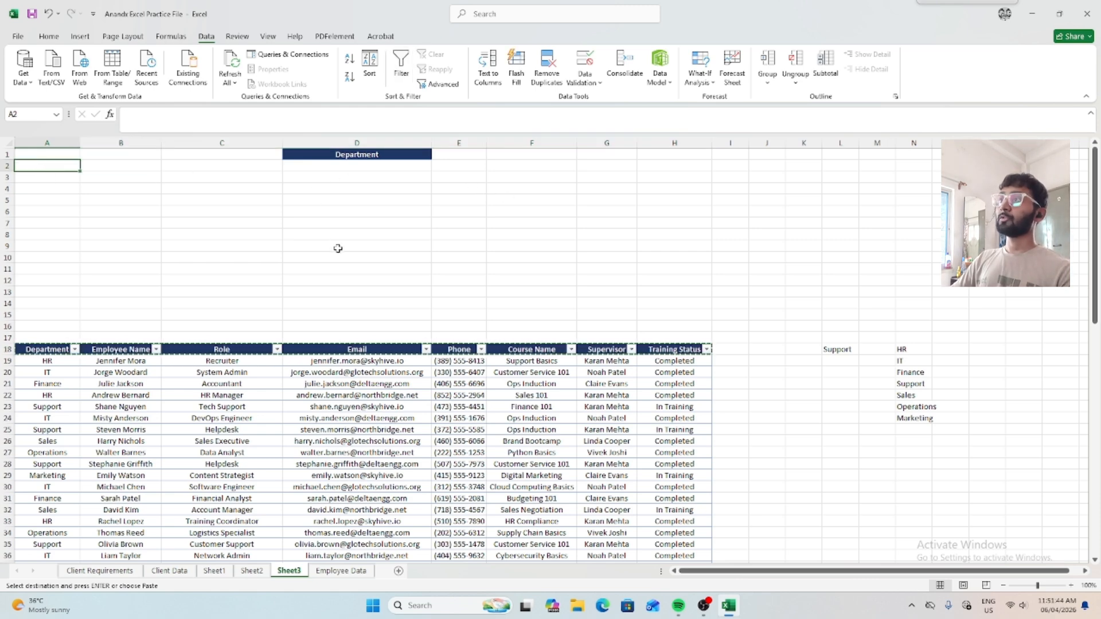
key(ctrl+v)
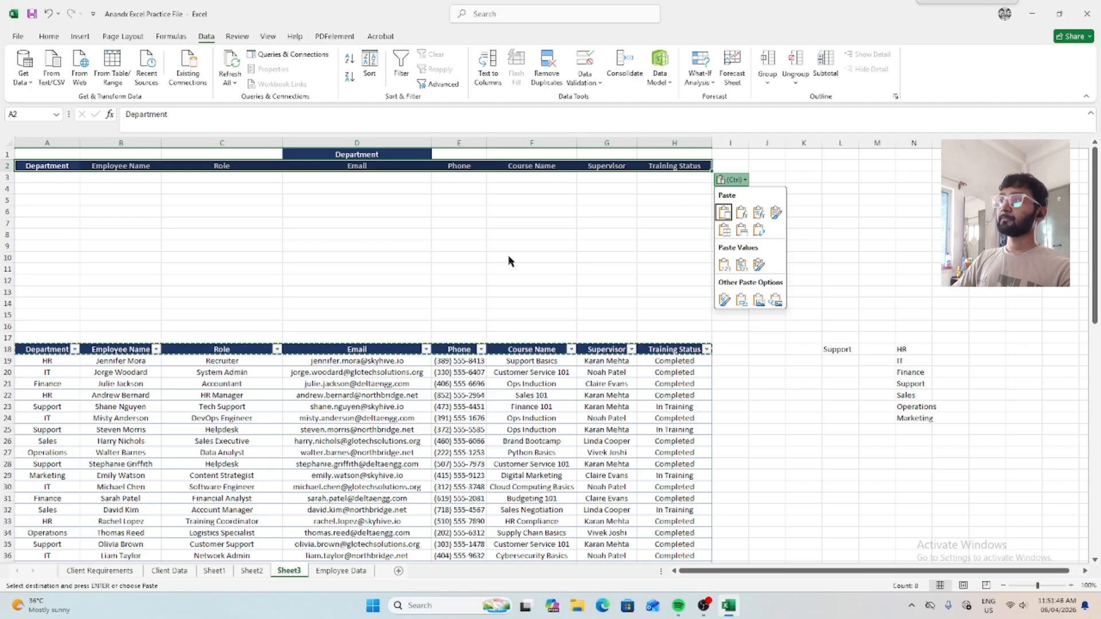
click(509, 259)
click(346, 220)
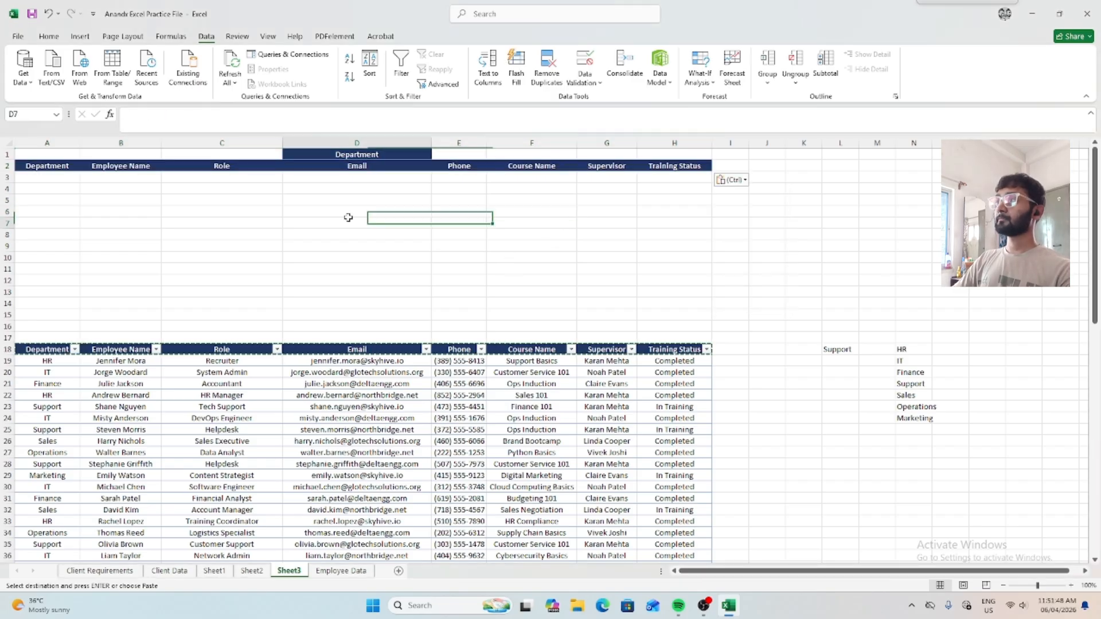
Enlarge the lookup's top area by making rows 1 and 2 taller, row 1 the tallest, and widening column E.
click(67, 178)
click(55, 154)
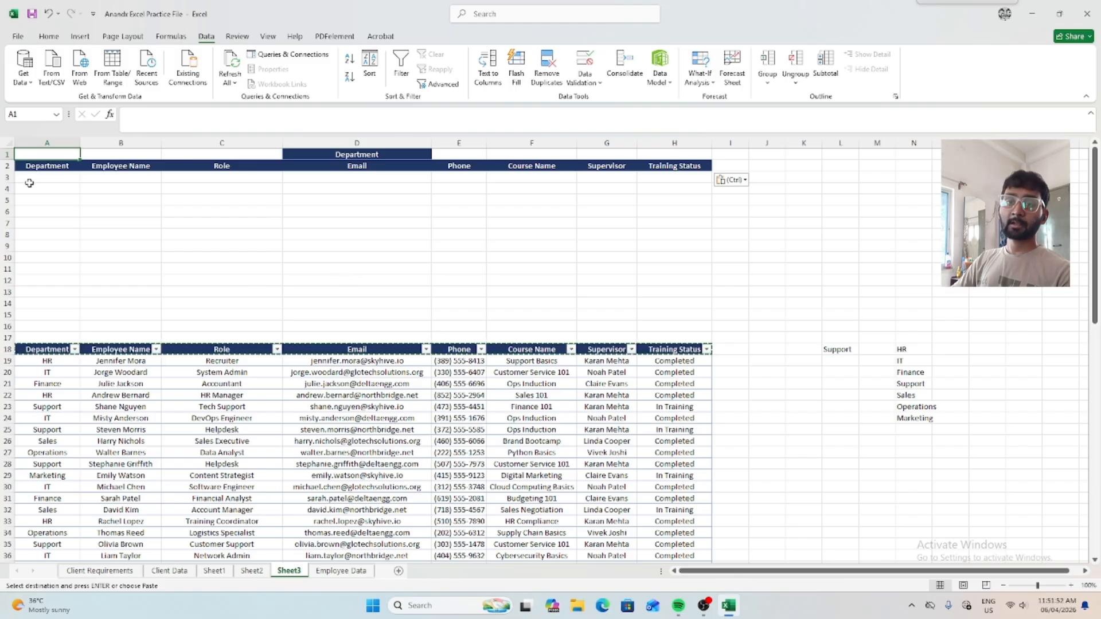
drag(11, 170, 11, 190)
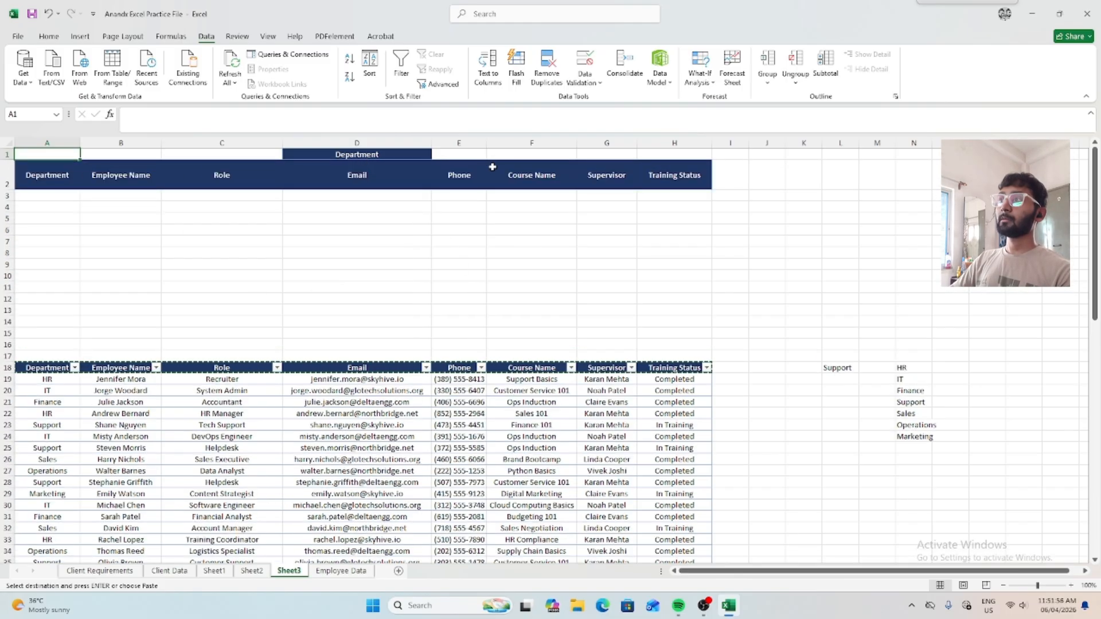
drag(7, 161, 7, 185)
click(452, 171)
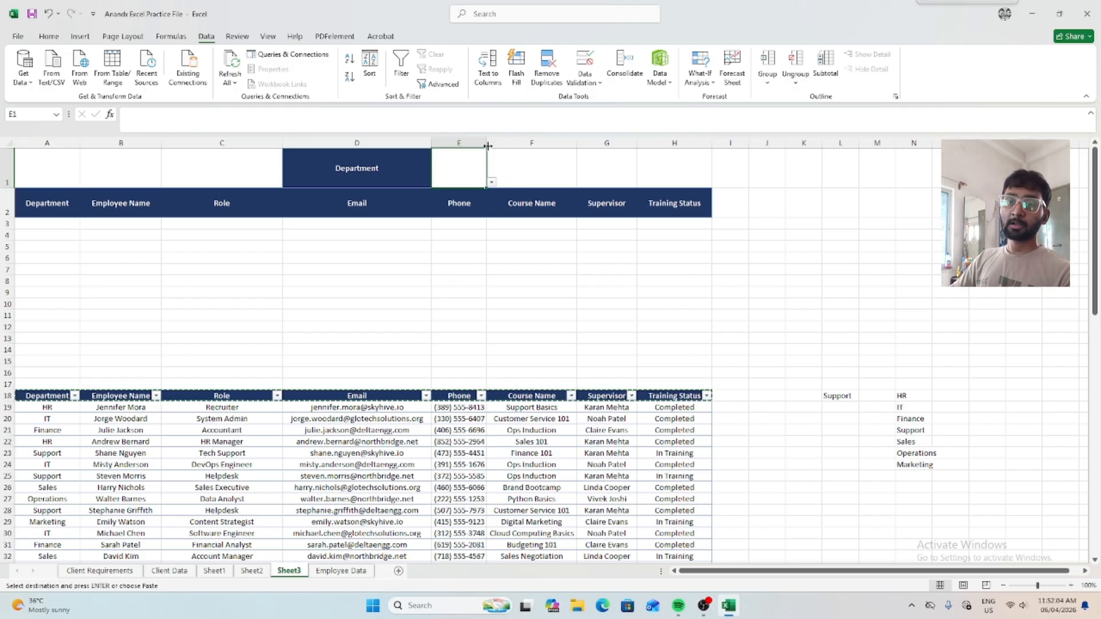
drag(487, 143, 531, 143)
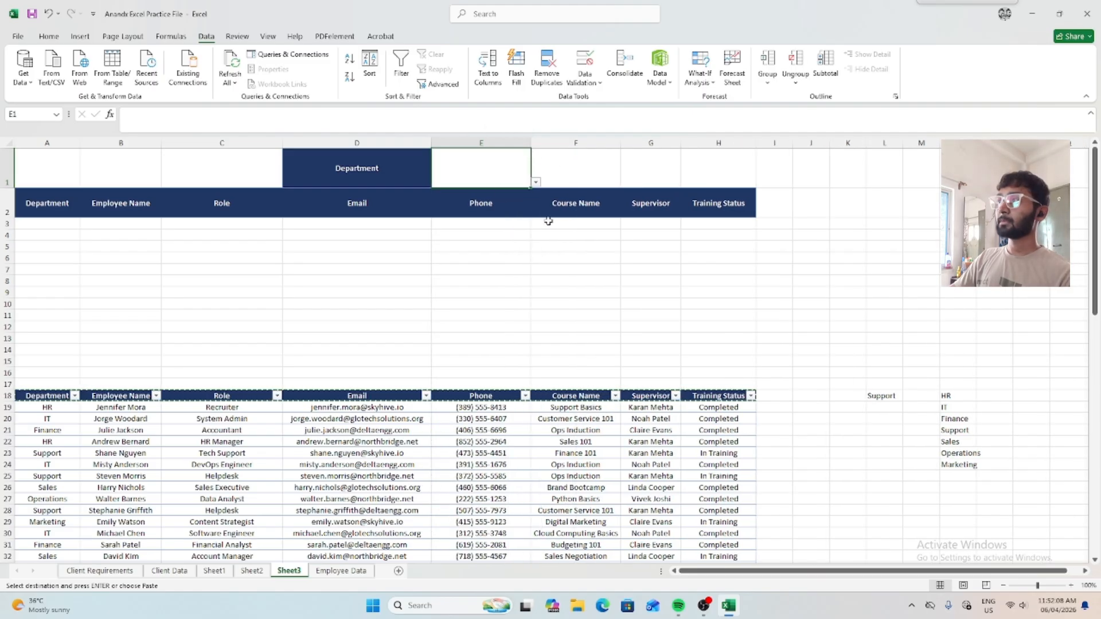
Test the department dropdown in E1 by choosing Sales, ending on Support.
click(537, 184)
click(500, 228)
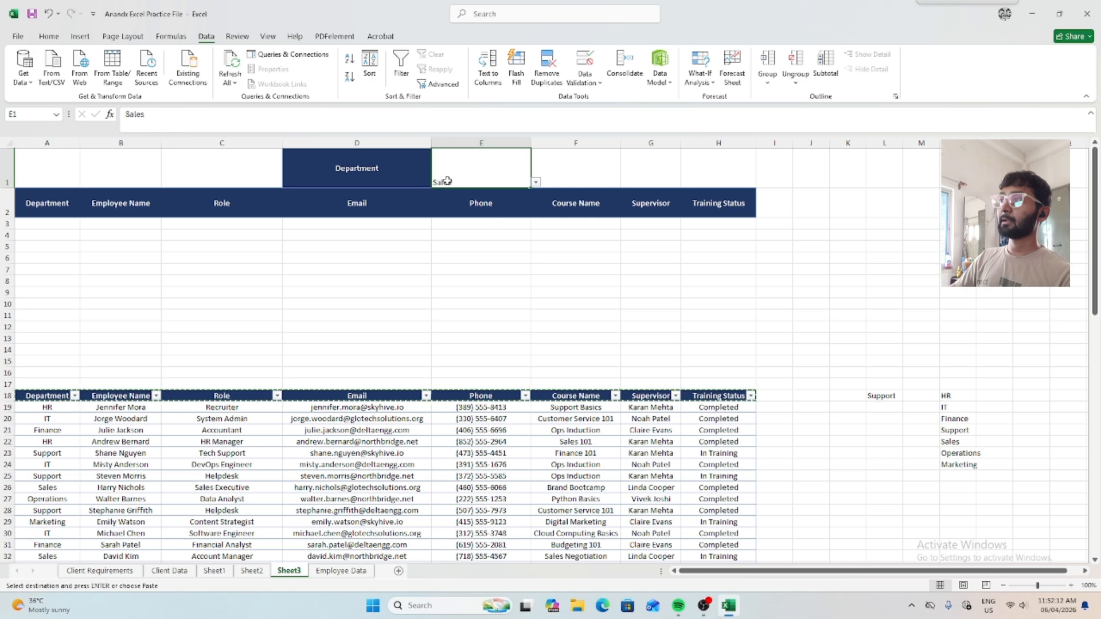
click(537, 184)
click(482, 221)
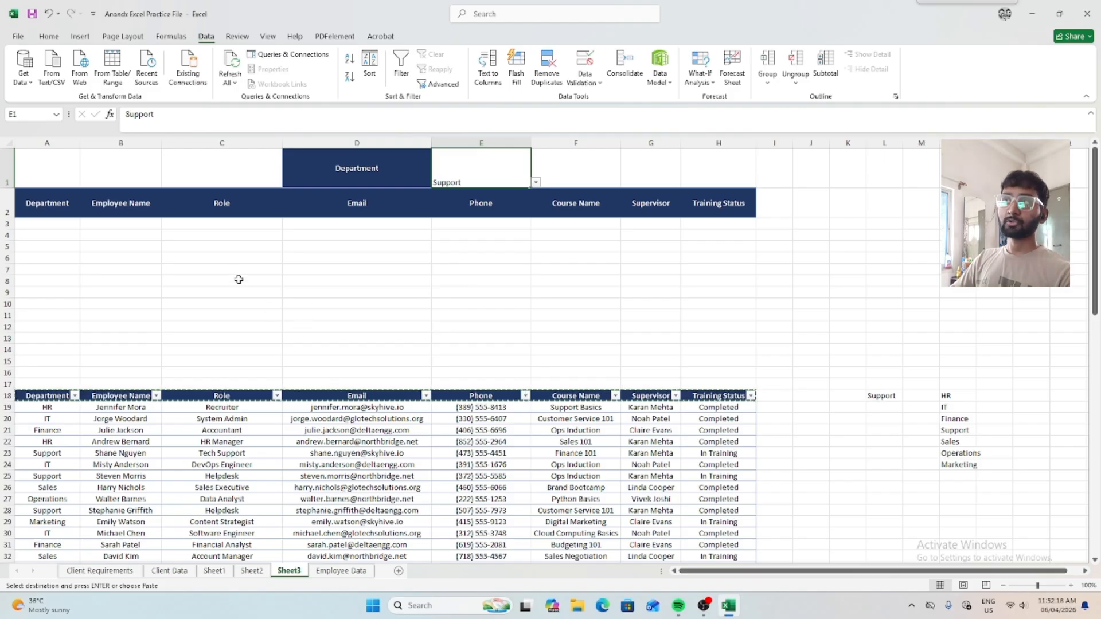
Format the department selection in E1 as centred horizontally and vertically, bold, with font size 24.
click(49, 38)
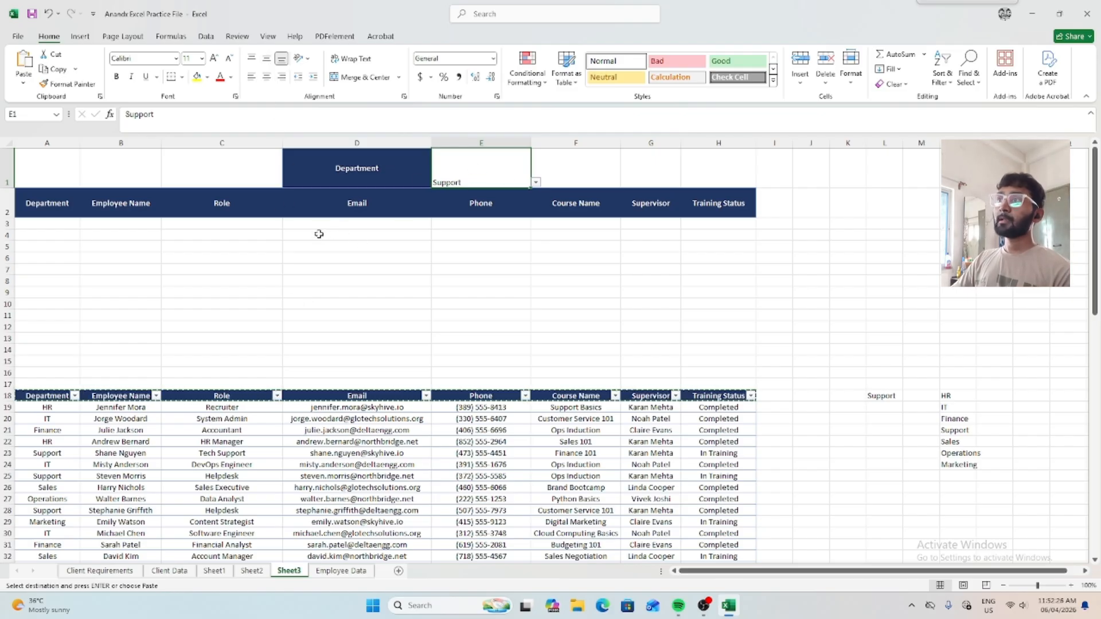
click(266, 59)
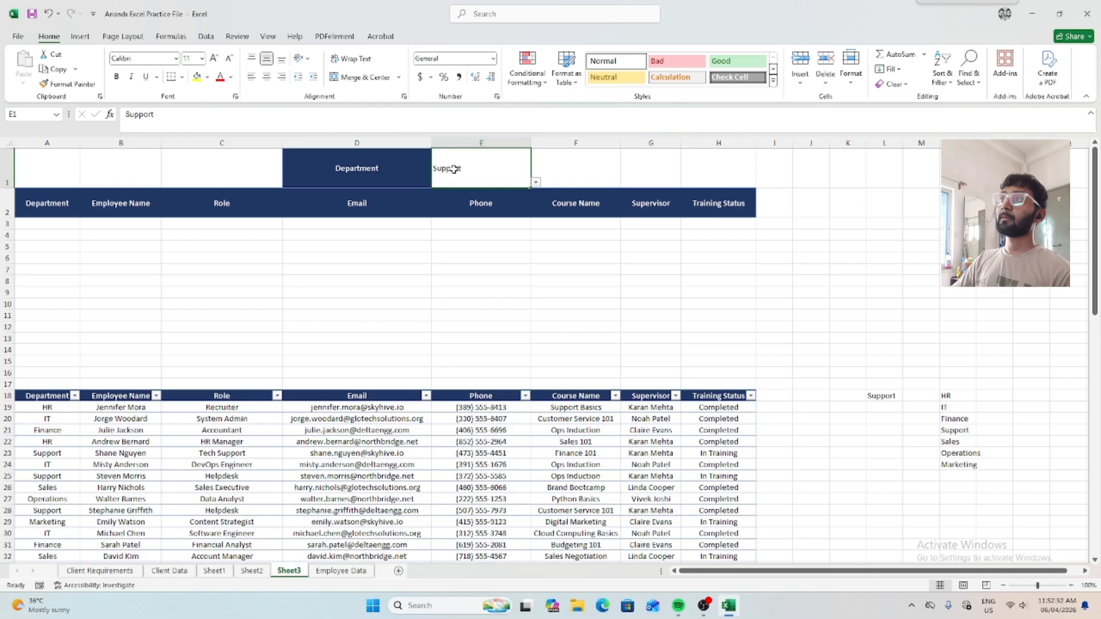
click(266, 77)
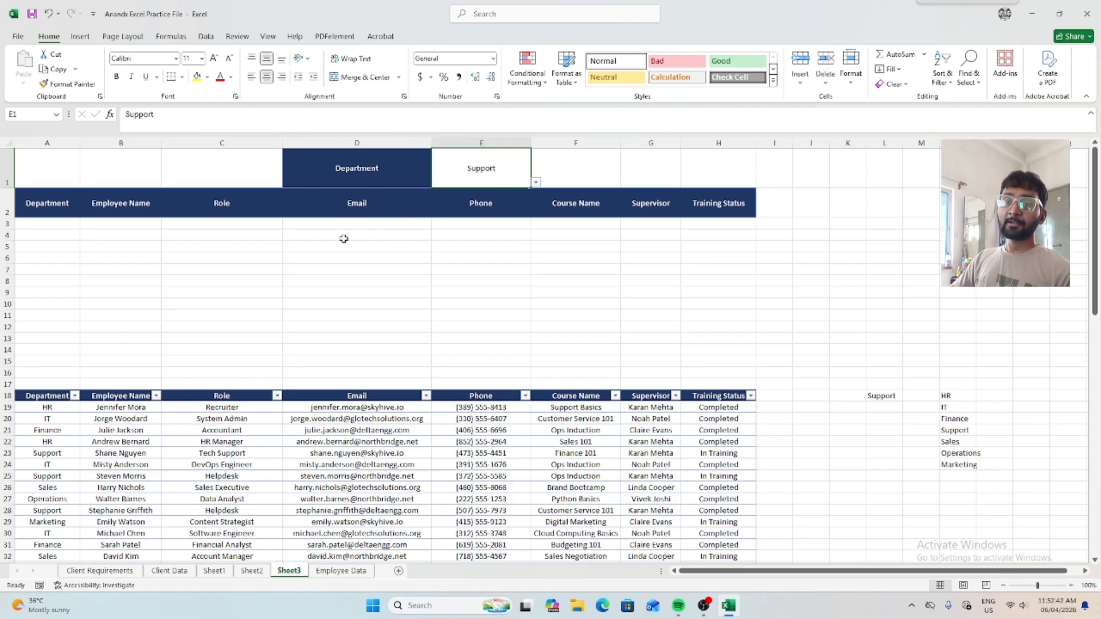
click(116, 77)
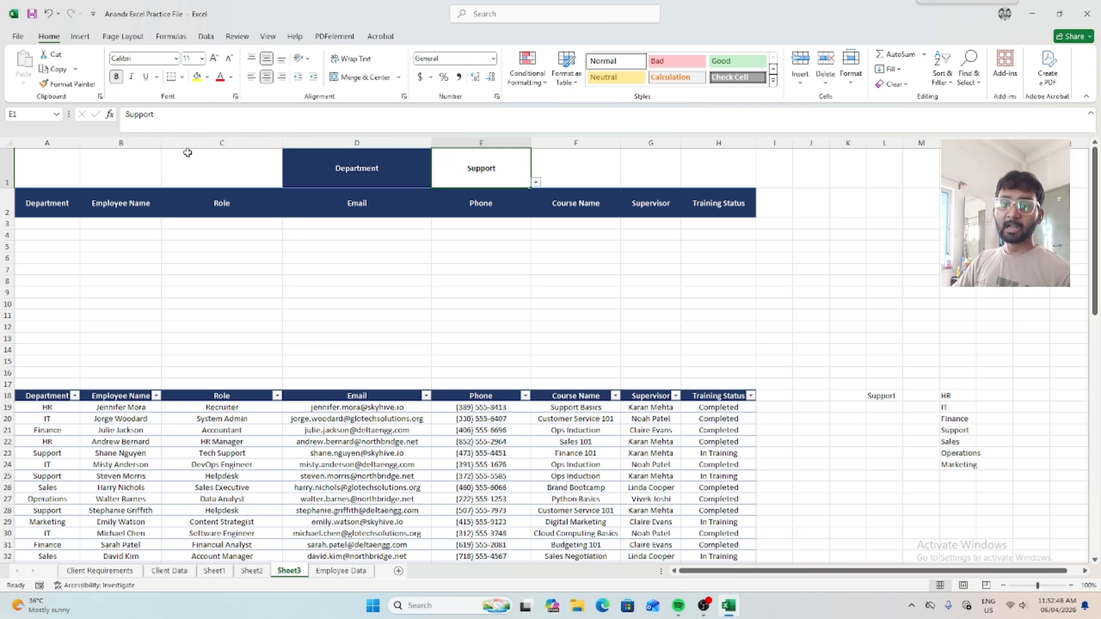
click(202, 59)
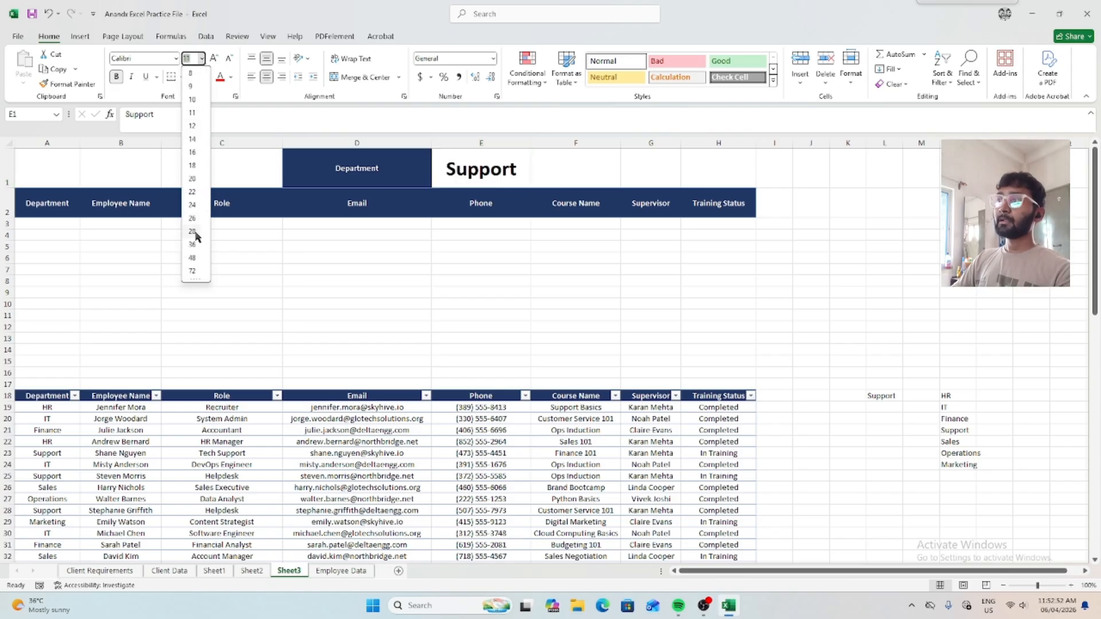
click(193, 204)
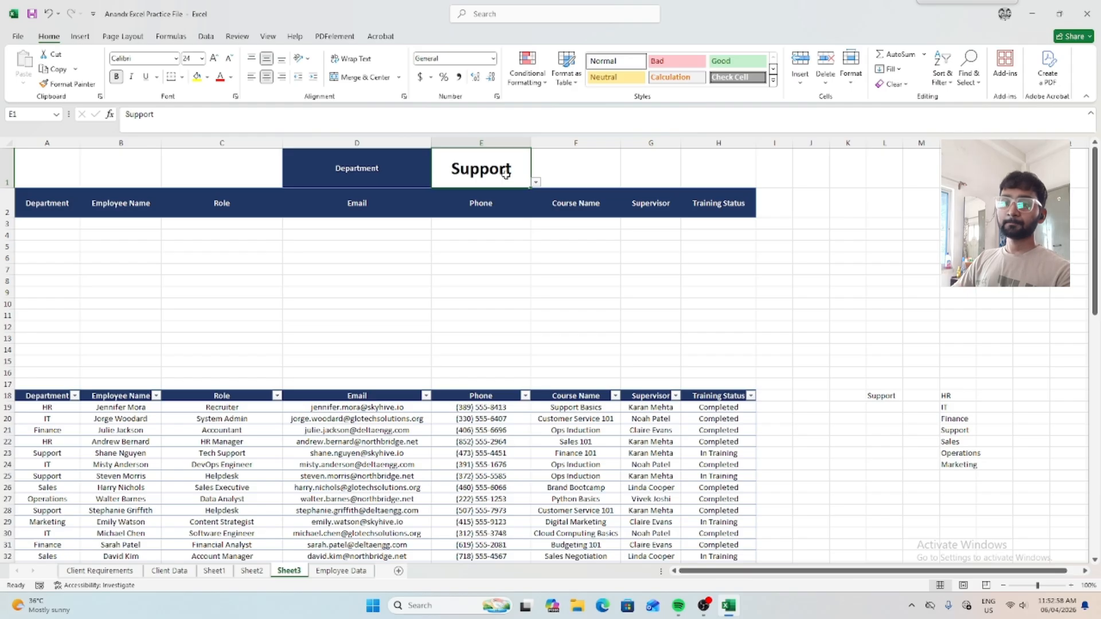
click(519, 204)
click(518, 177)
drag(511, 255, 512, 247)
click(514, 175)
click(511, 225)
click(510, 175)
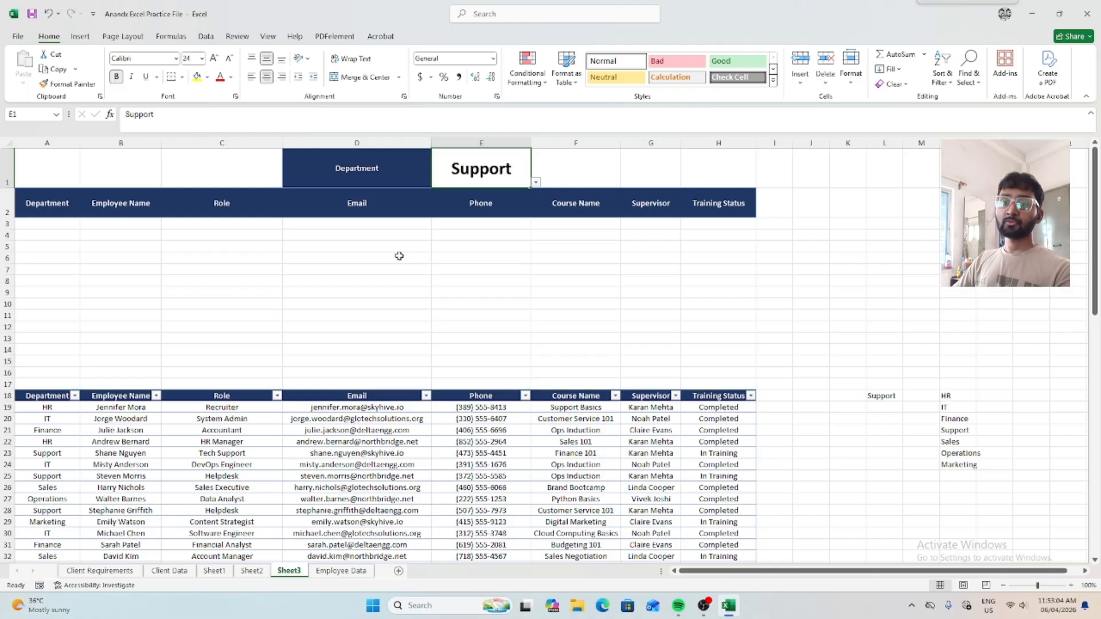
Start a FILTER formula in A3 with the whole employee table, A18:H81 including its headers, as the array.
click(498, 258)
click(70, 225)
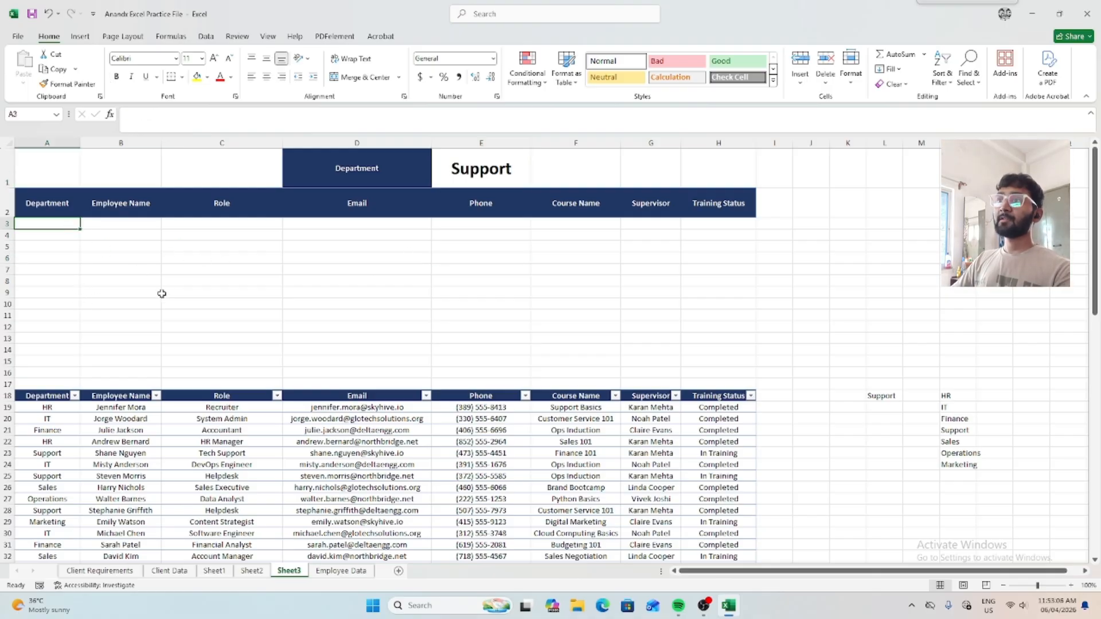
click(182, 299)
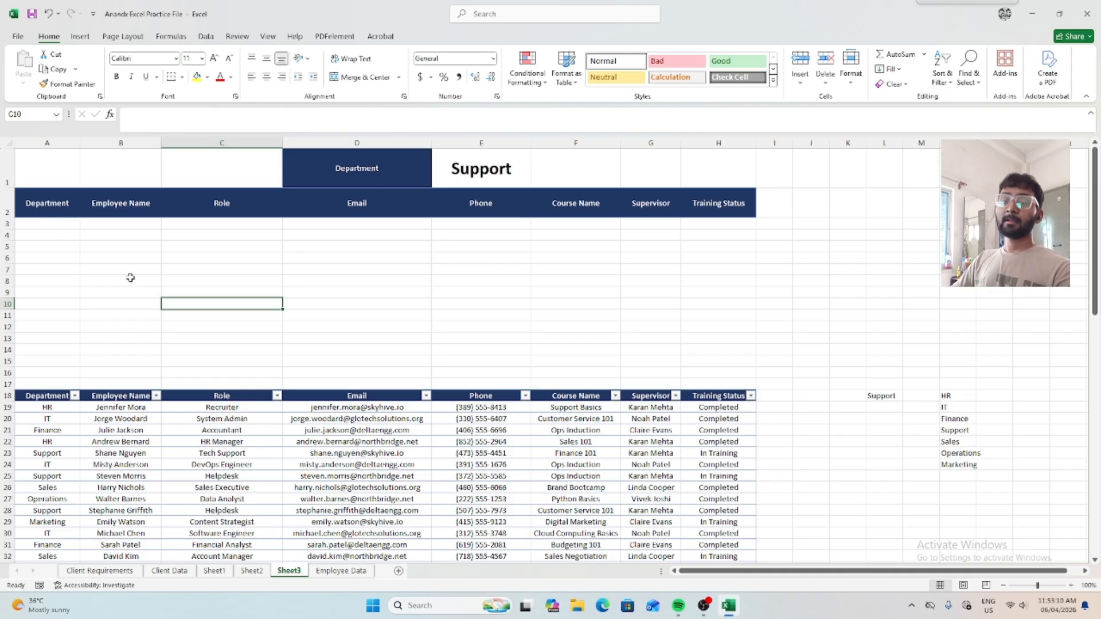
click(60, 223)
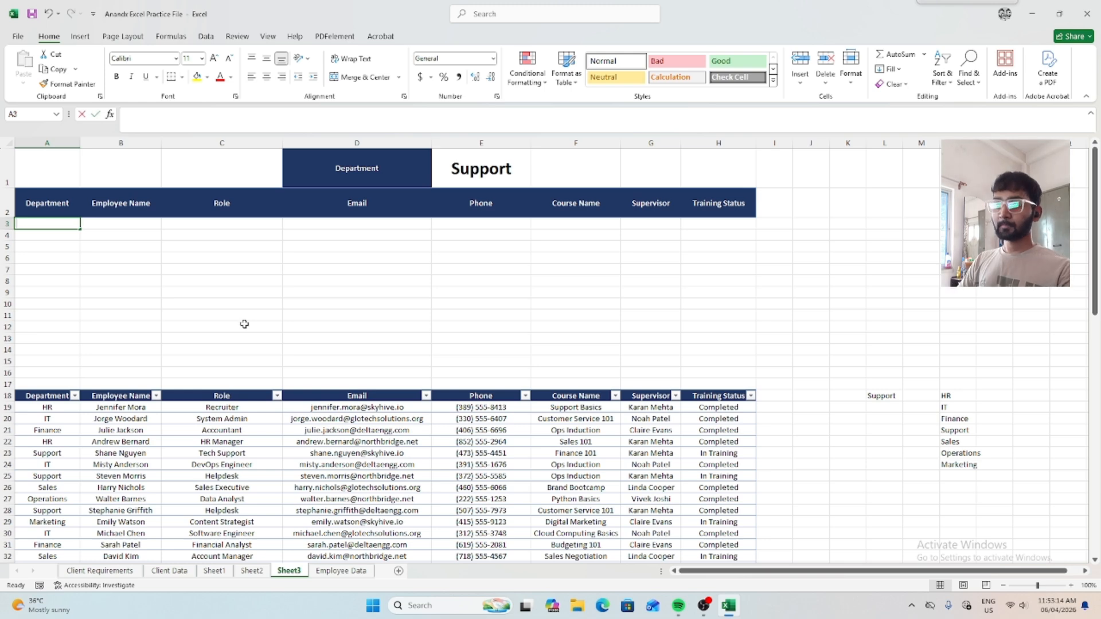
text(=)
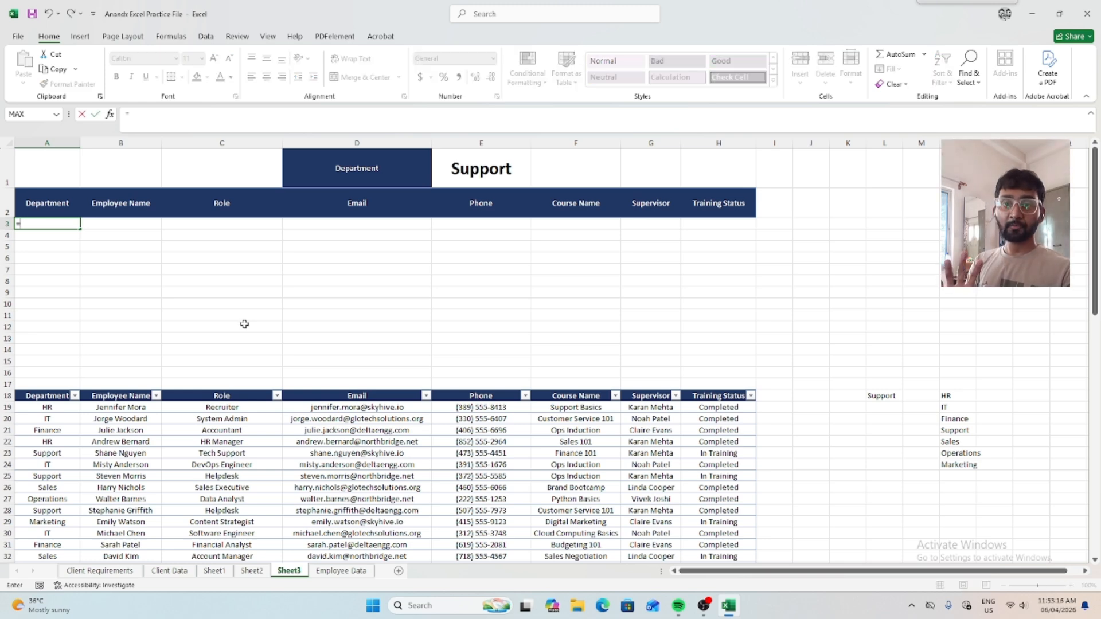
text(filter)
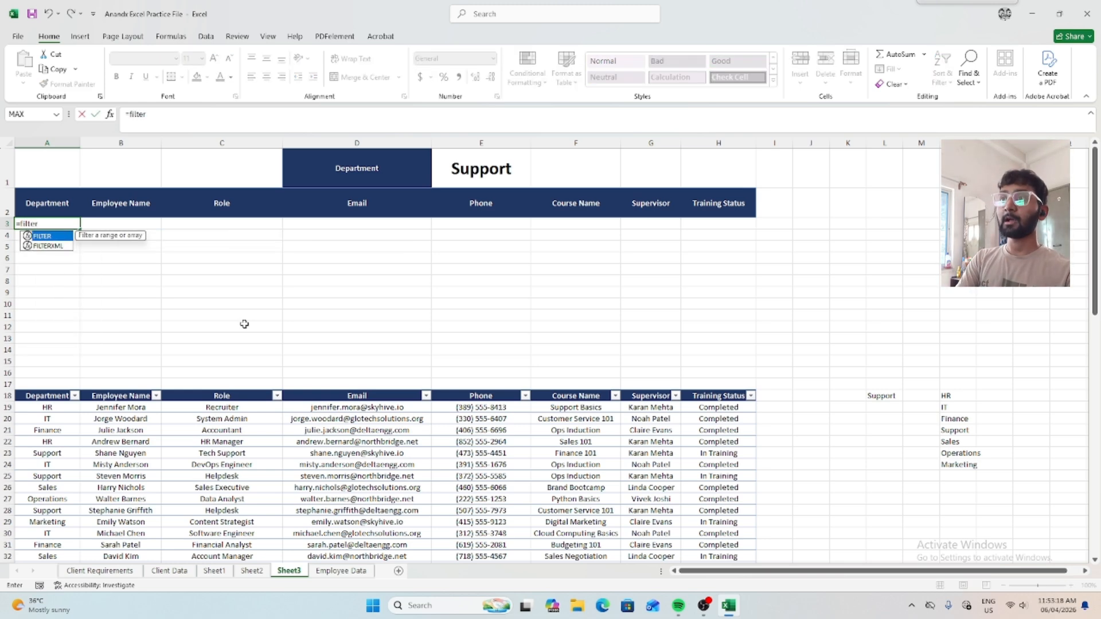
key(Tab)
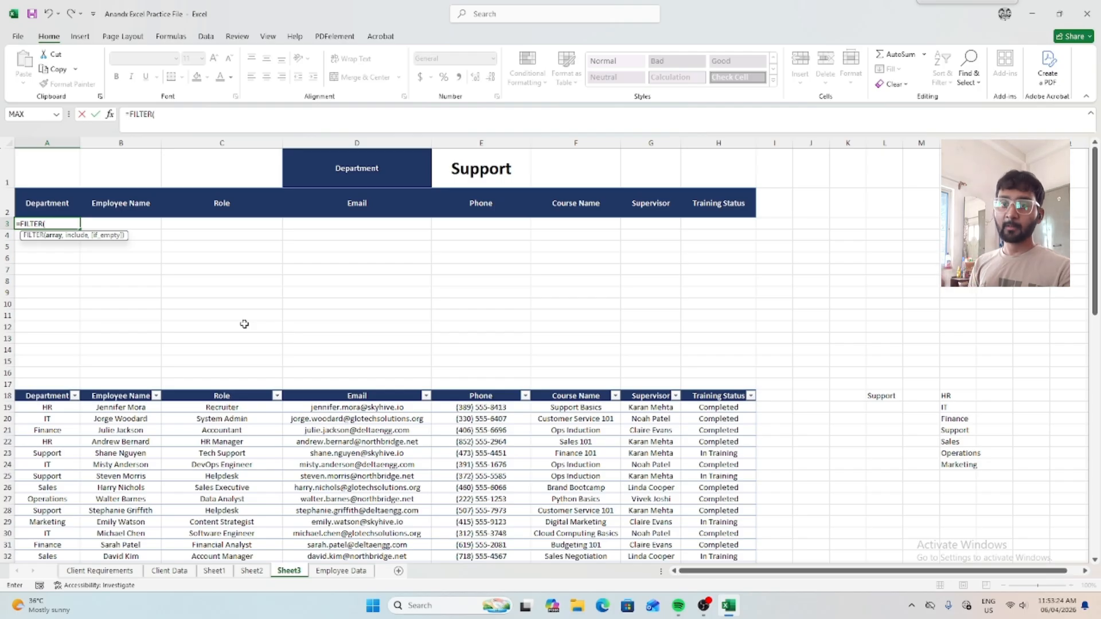
key(Down)
key(Down)
key(Down)
key(Down)
key(Down)
key(Down)
key(Down)
key(Down)
key(Down)
key(Down)
key(Down)
key(Down)
key(Down)
key(Down)
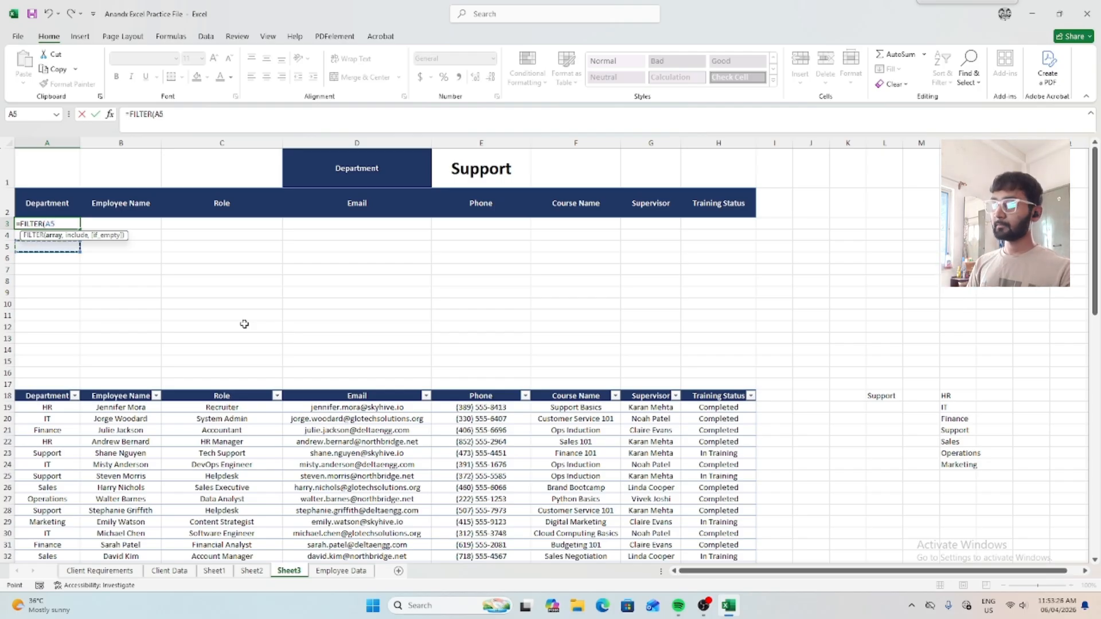
key(Down)
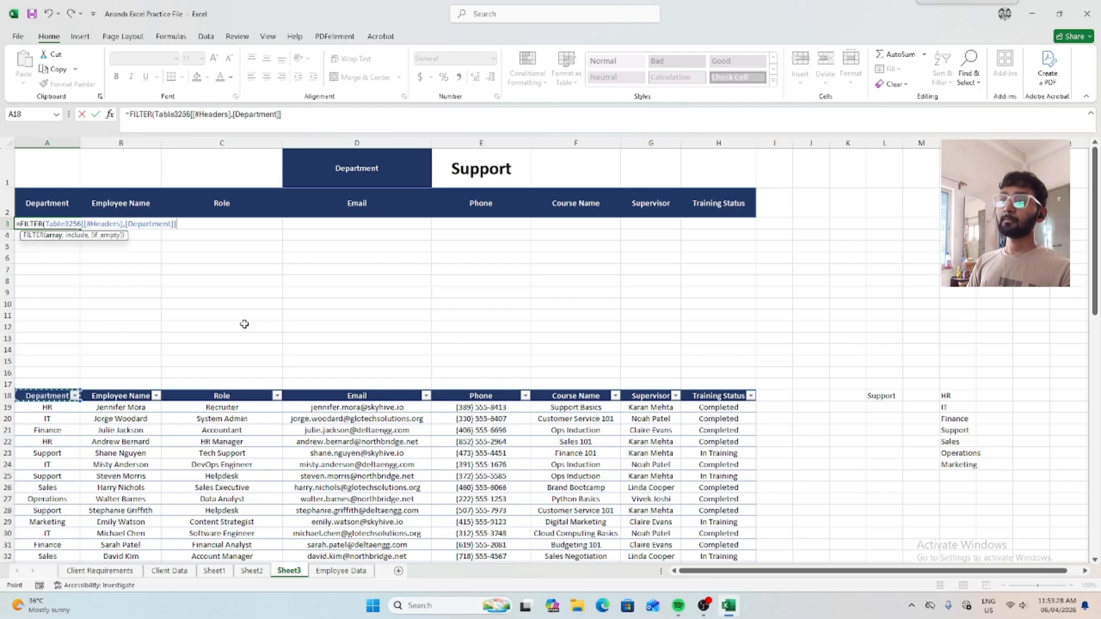
key(ctrl+shift+Right)
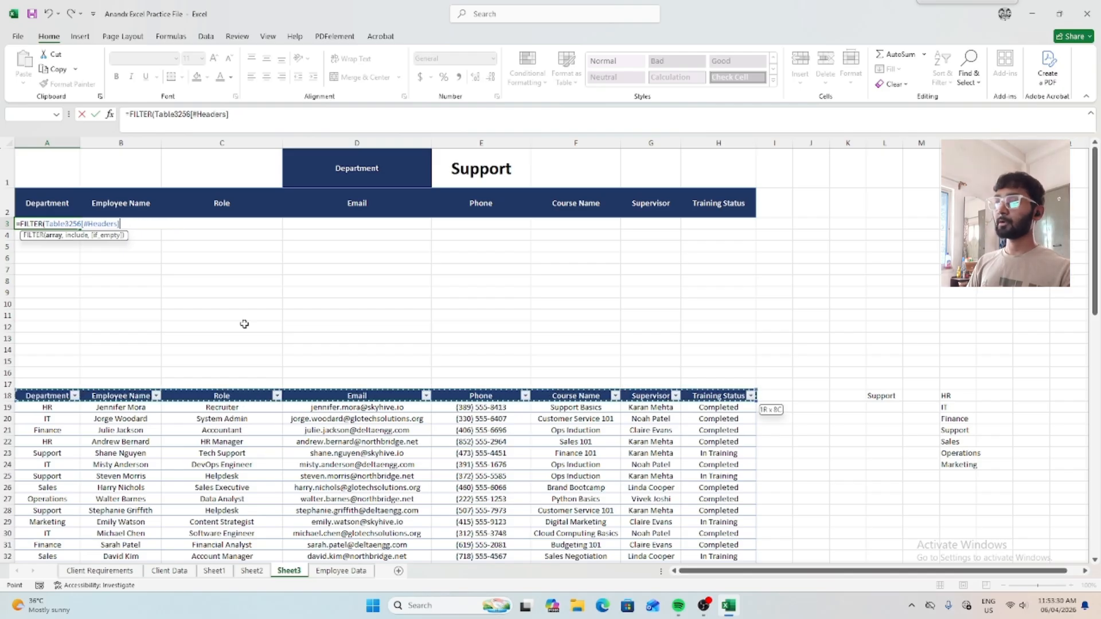
key(ctrl+shift+Down)
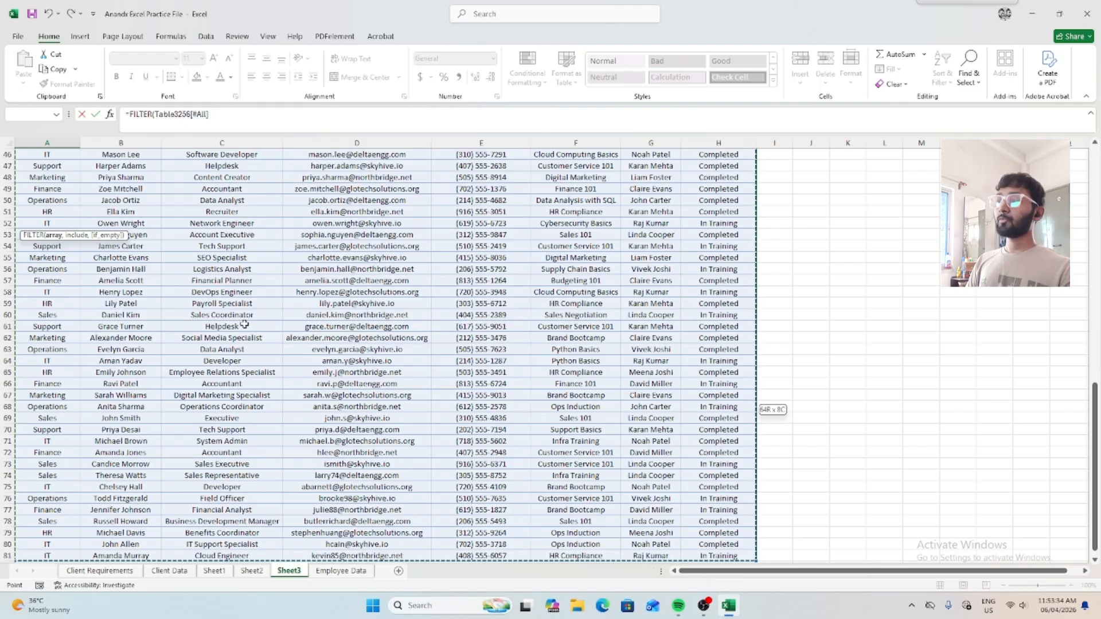
scroll(245, 324, up, 15)
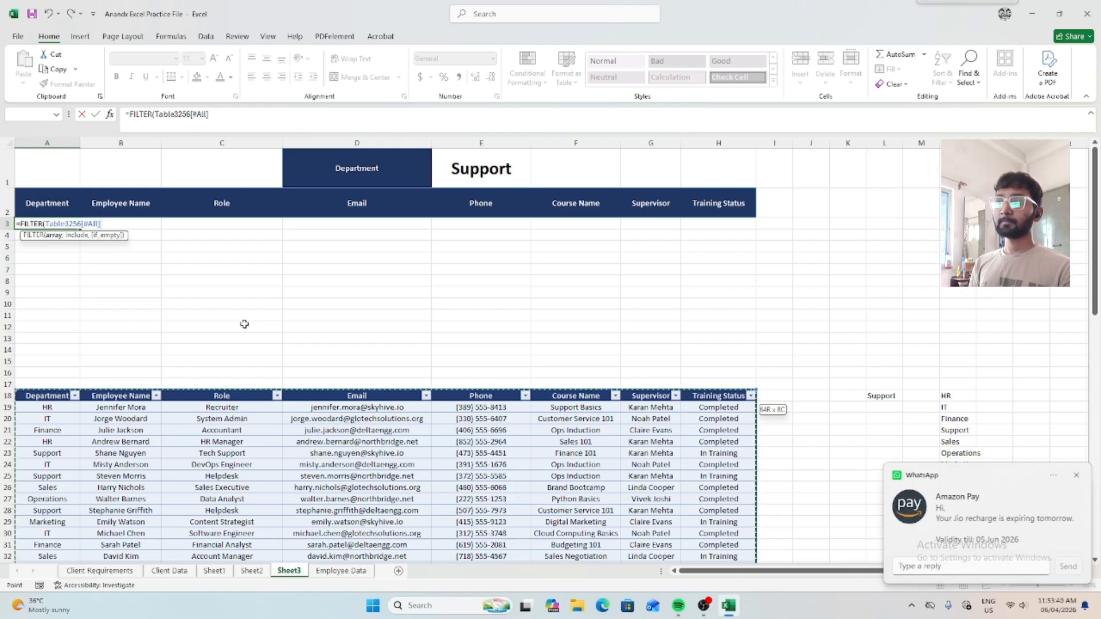
Add the table's entire Department column, A18:A81 with its header, as the range for the FILTER formula's include argument.
text(,)
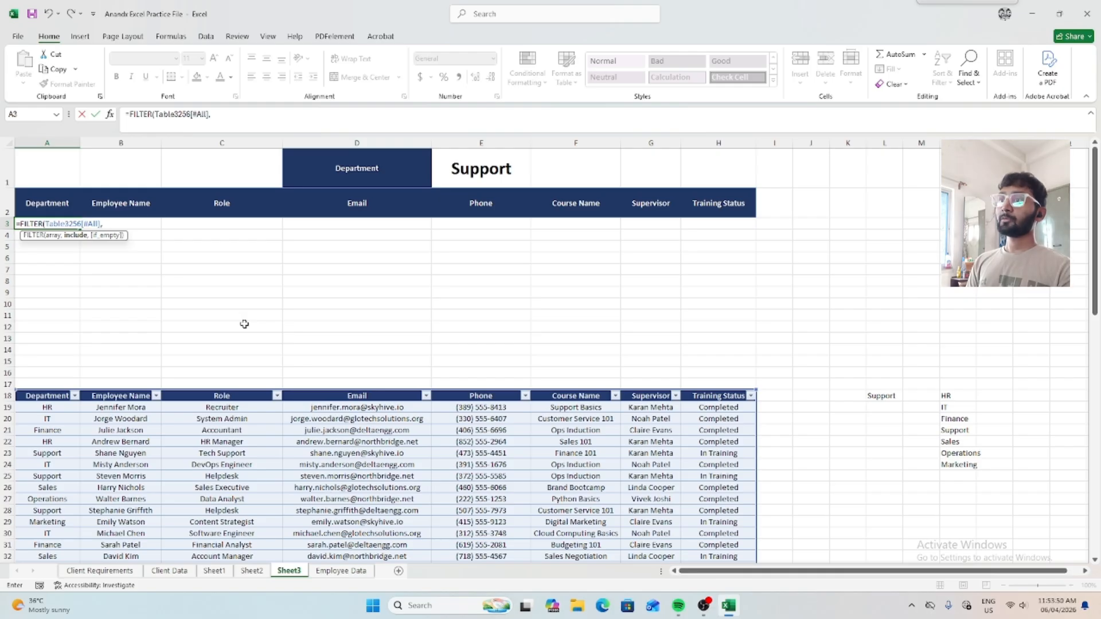
key(Down)
key(Down)
key(Down)
key(Down)
key(Down)
key(Down)
key(Down)
key(Down)
key(Down)
key(Down)
key(Down)
key(Down)
key(Down)
key(Down)
key(Down)
key(Down)
key(Down)
key(Down)
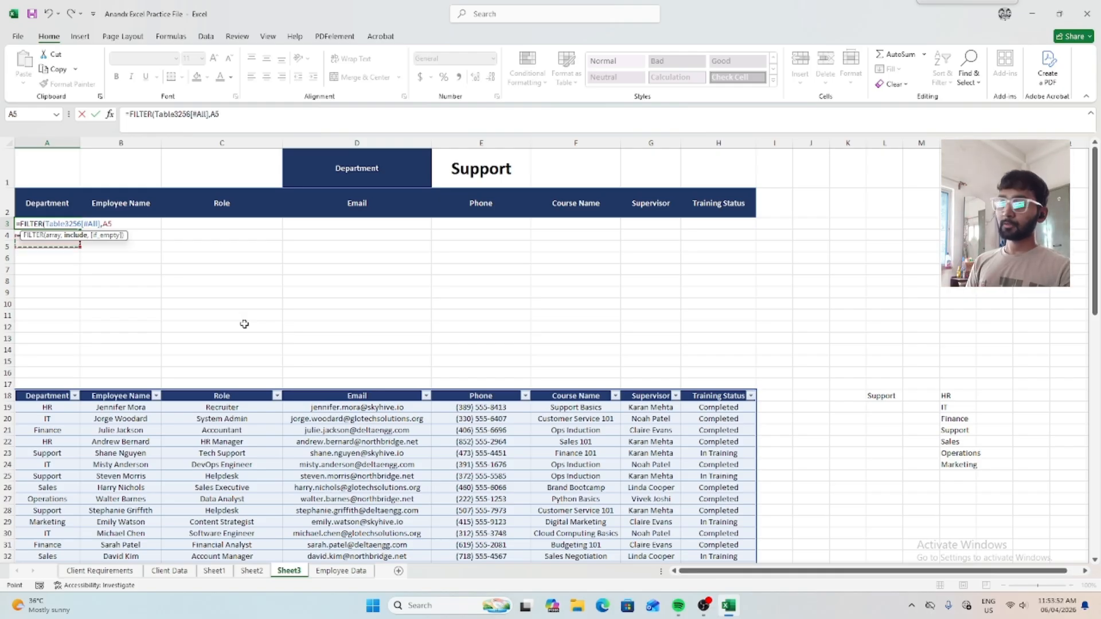
key(Up)
key(Up)
key(Up)
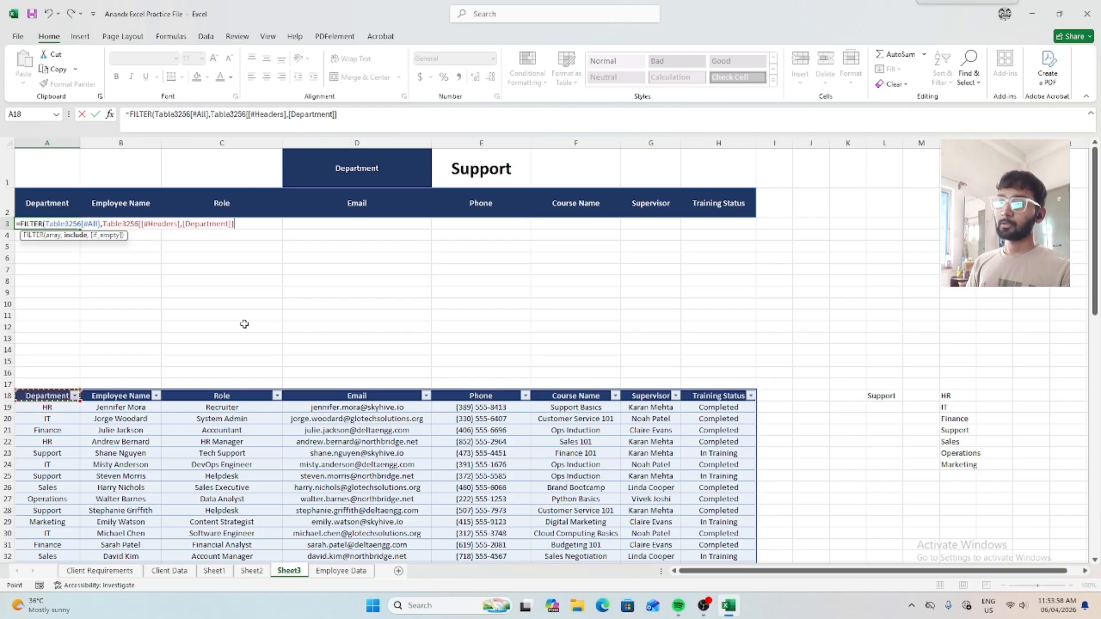
key(shift+Down)
key(shift+Down)
key(shift+Down)
key(shift+Down)
key(shift+Down)
key(shift+Down)
key(shift+Down)
key(shift+Down)
key(shift+Down)
key(shift+Down)
key(shift+Down)
key(shift+Down)
key(shift+Down)
key(shift+Down)
key(shift+Down)
key(shift+Down)
key(shift+Down)
key(shift+Down)
key(shift+Down)
key(shift+Down)
scroll(244, 323, up, 15)
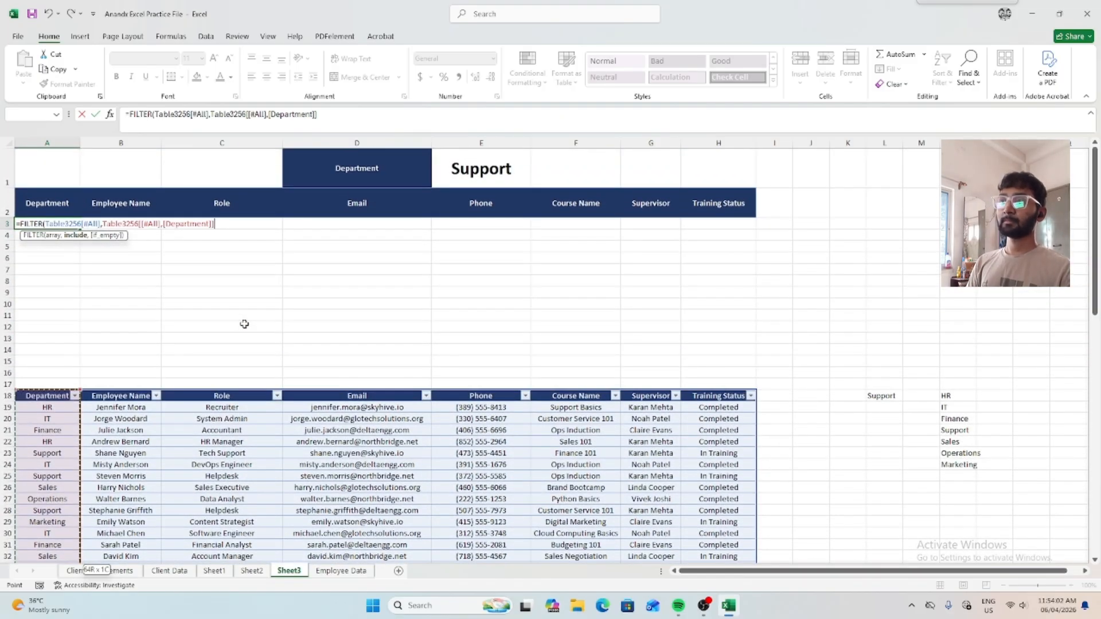
Complete the include condition so the Department column equals E1, and enter the FILTER formula in A3.
text(=)
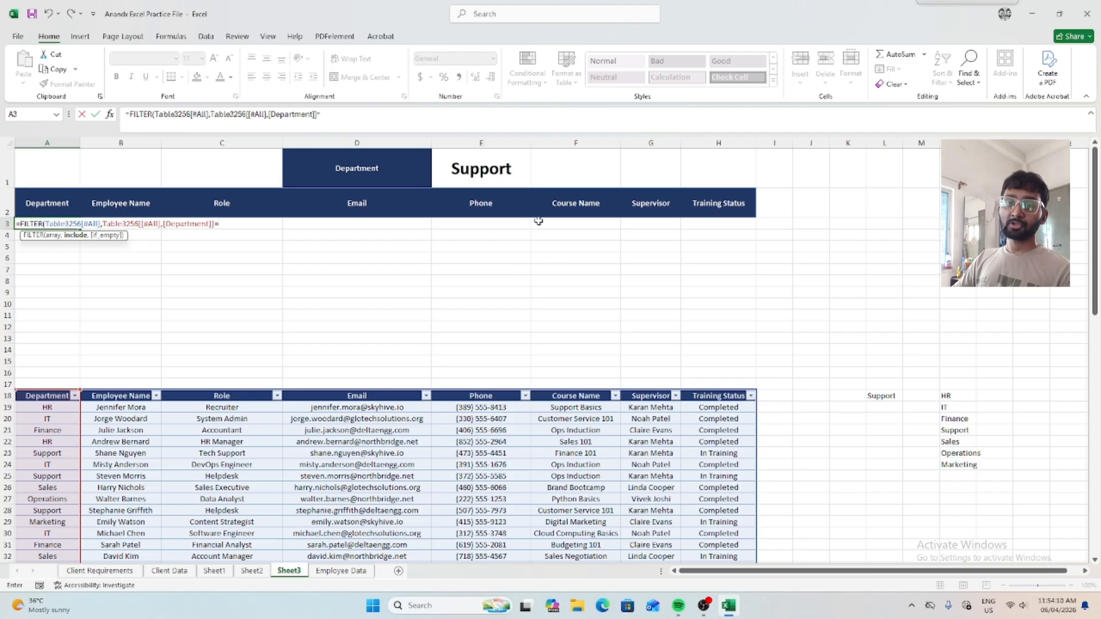
click(497, 172)
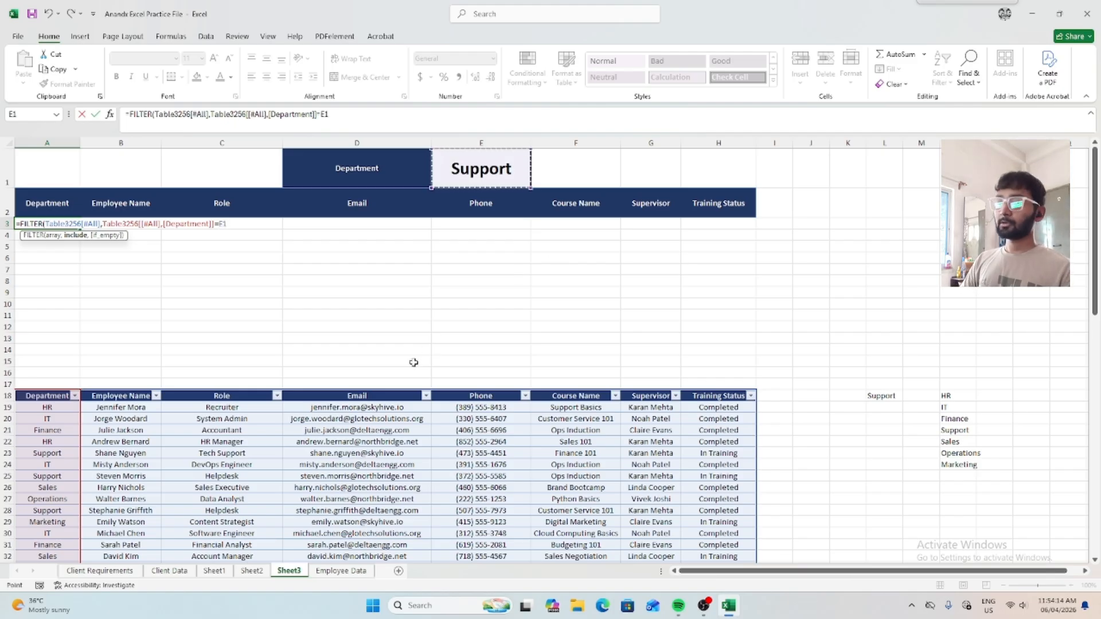
text())
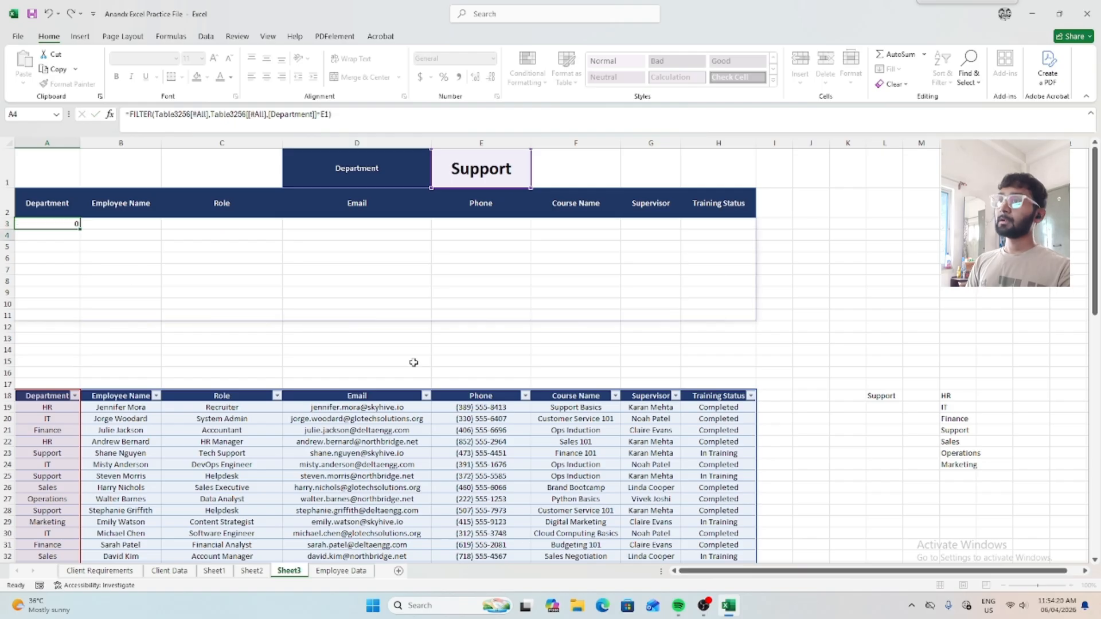
key(Return)
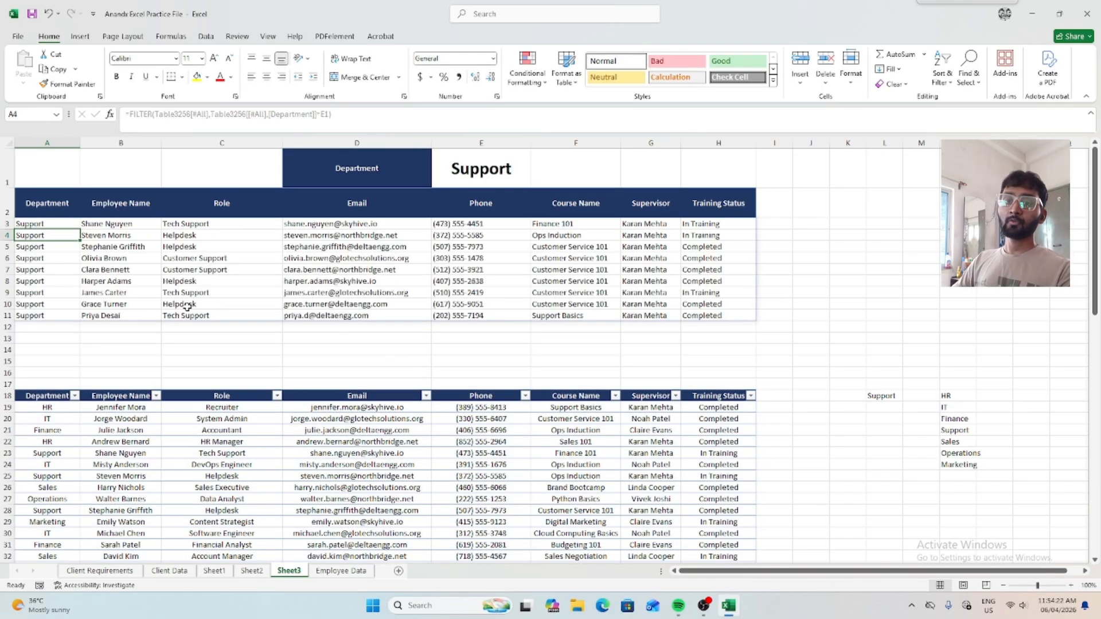
Test the lookup by choosing IT as the department in E1.
click(493, 181)
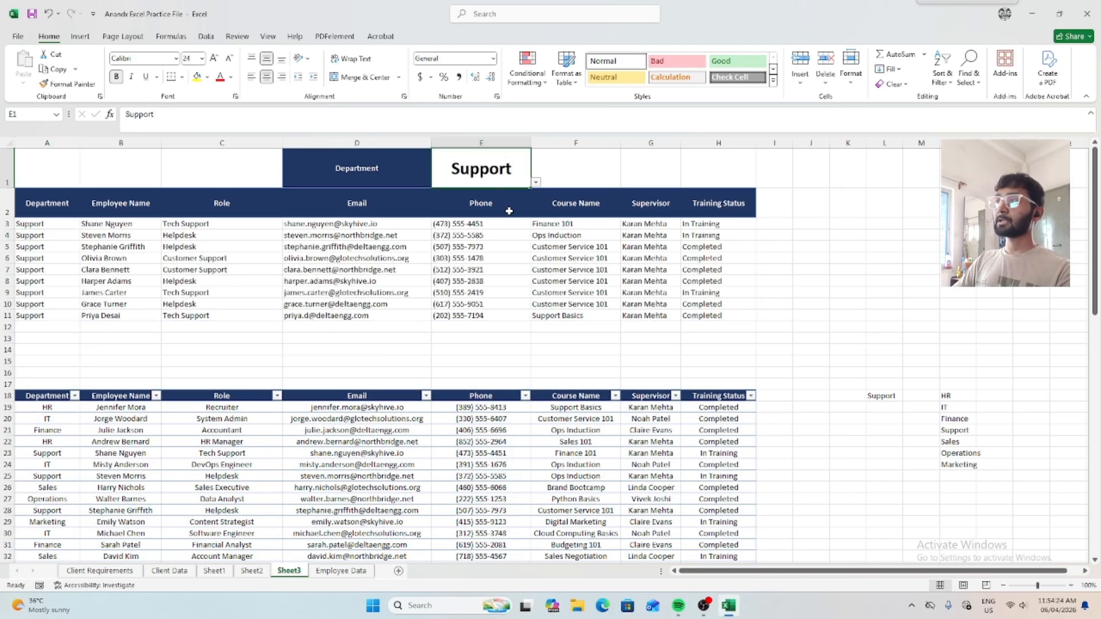
click(536, 183)
click(452, 204)
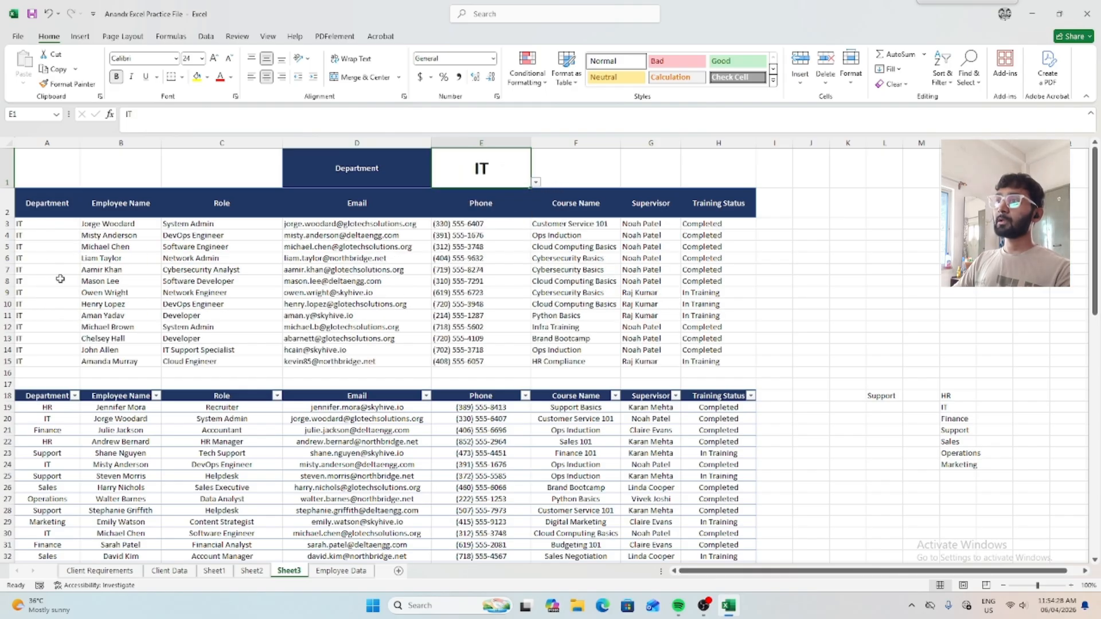
Examine the Department column of the filtered records to check that they match the IT selection.
click(235, 305)
click(96, 267)
click(52, 225)
click(56, 304)
click(52, 225)
click(56, 283)
drag(55, 246, 56, 225)
click(56, 223)
click(56, 279)
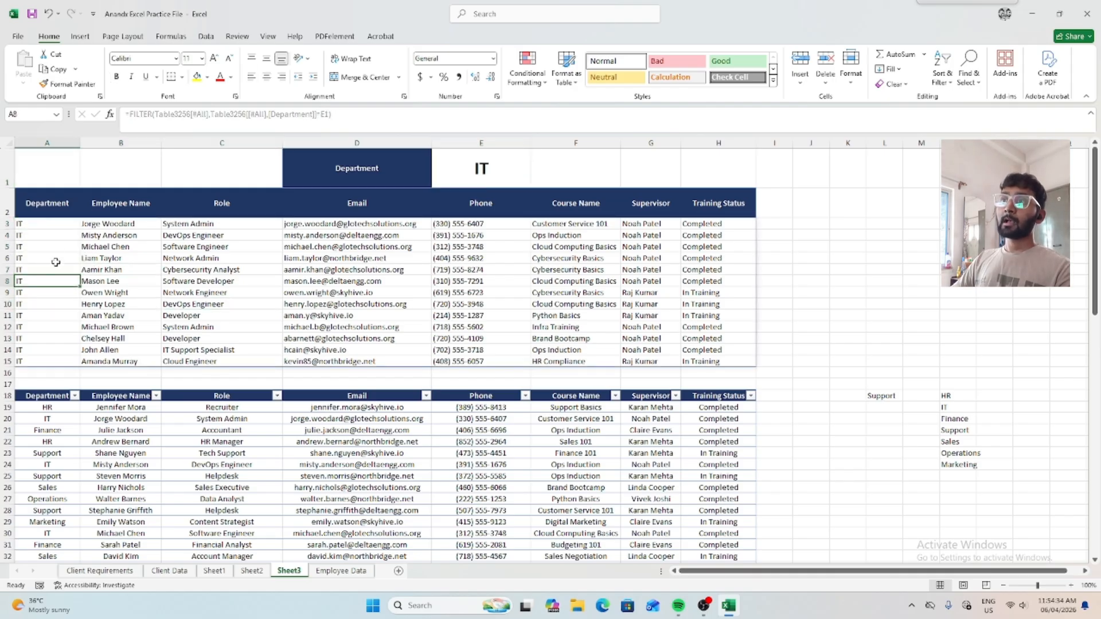
click(54, 215)
click(55, 308)
click(63, 225)
drag(70, 327, 97, 325)
Test the lookup with other departments in E1, choosing Operations and Marketing and ending on Finance.
click(446, 165)
click(536, 183)
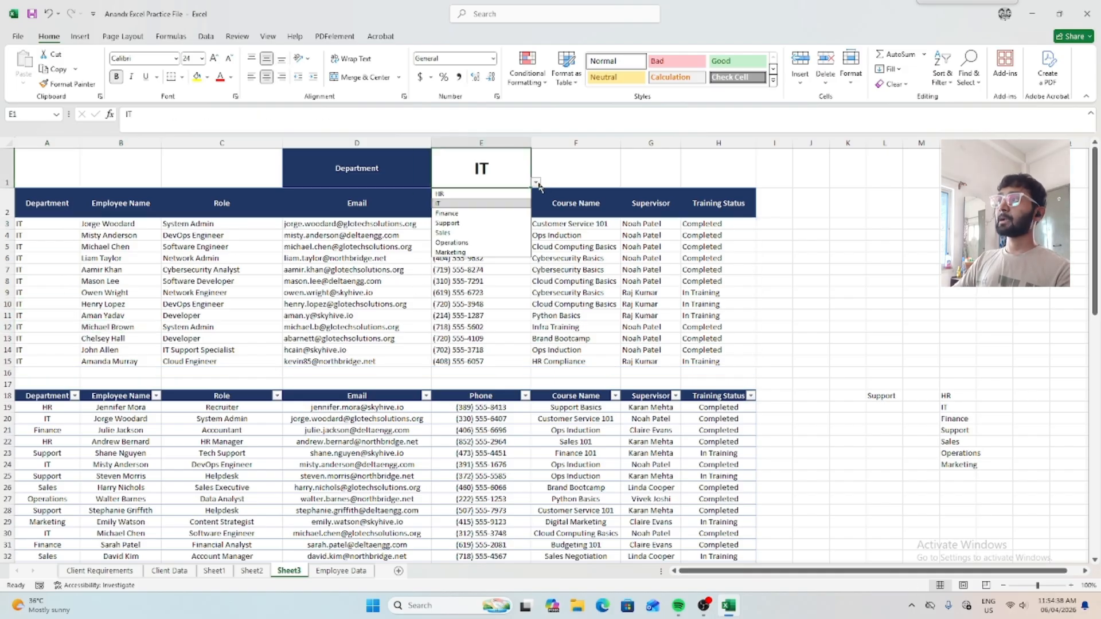
click(469, 243)
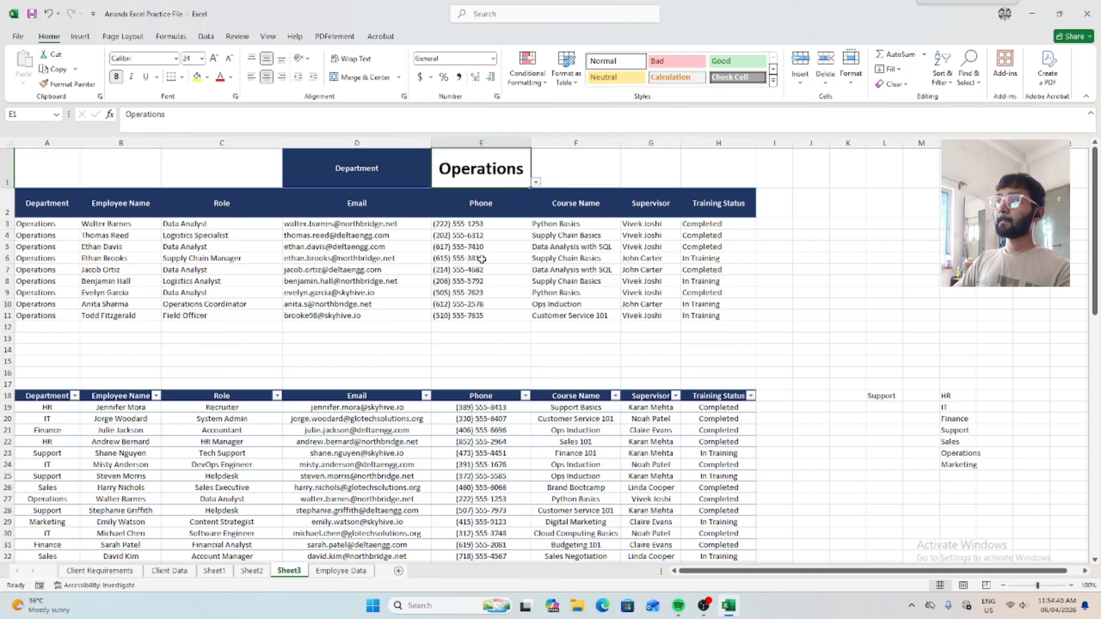
click(40, 229)
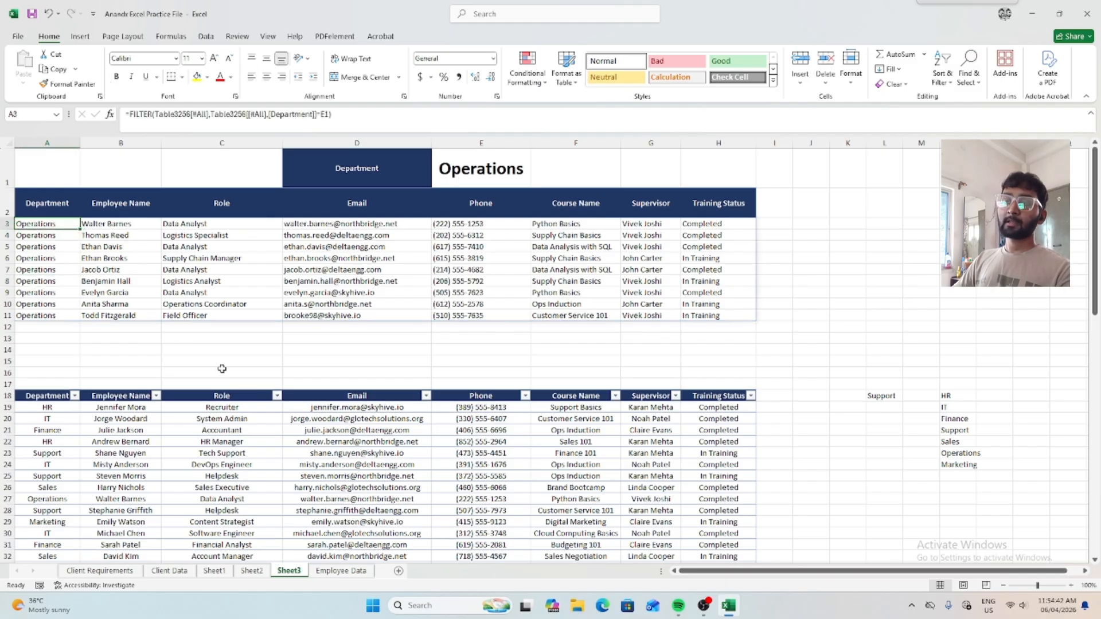
click(524, 175)
click(537, 182)
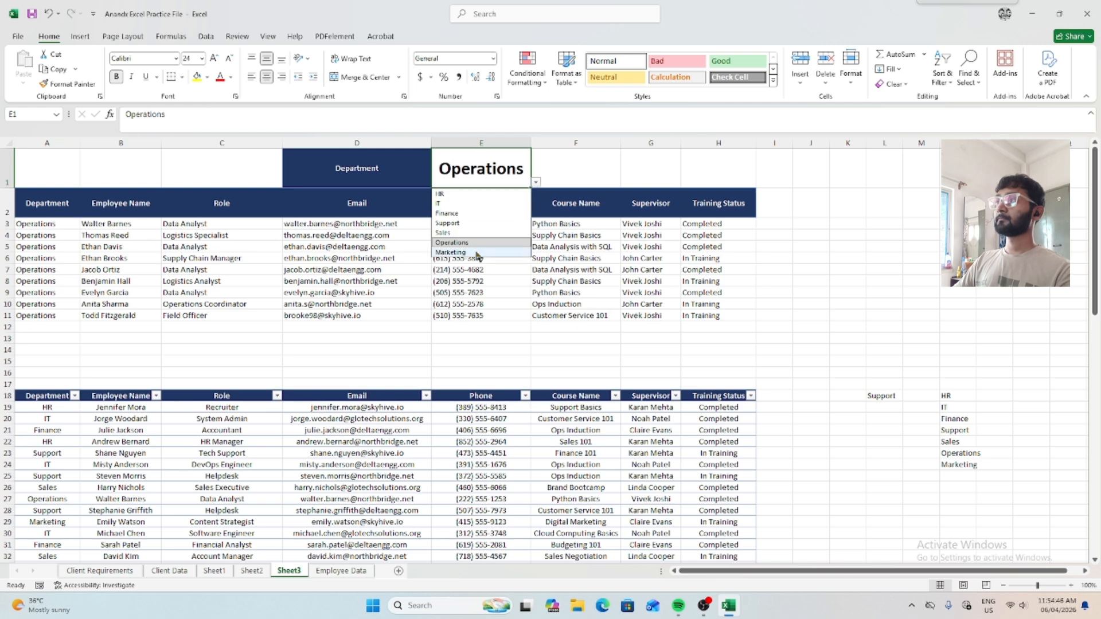
click(478, 256)
click(536, 182)
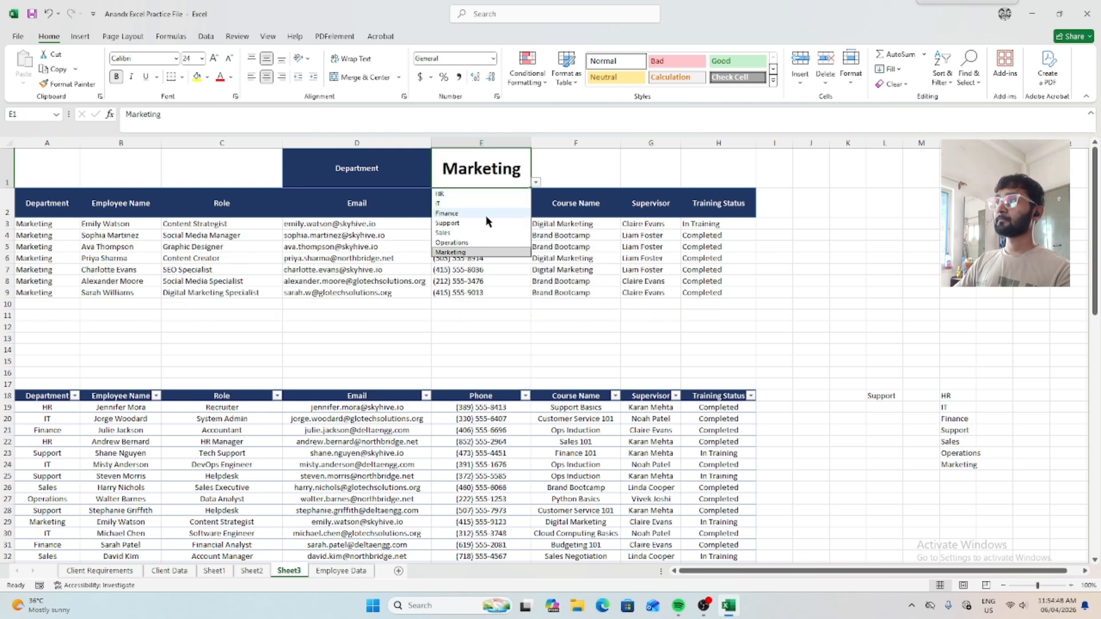
click(466, 213)
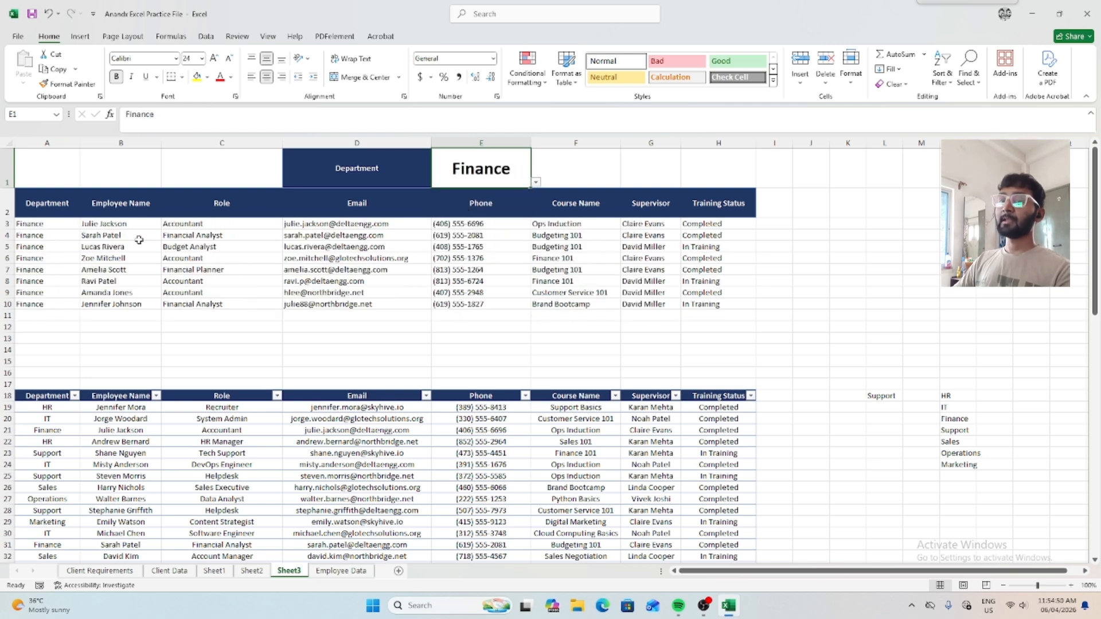
Examine the department, employee name, role and email entries in the filtered Finance records.
click(326, 290)
click(146, 262)
click(51, 226)
click(55, 259)
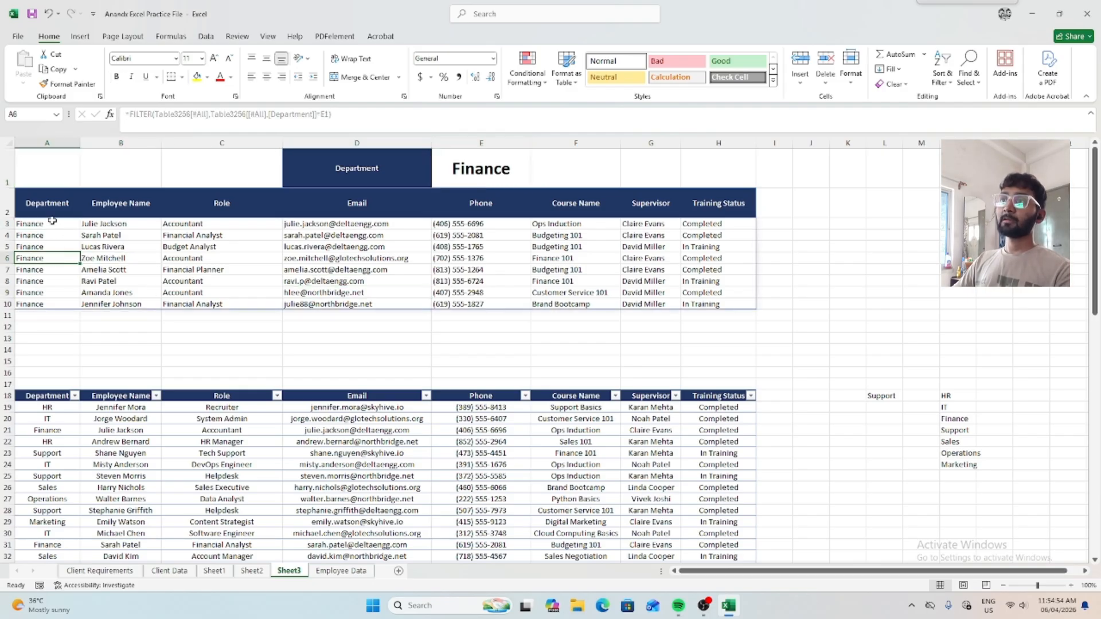
click(62, 272)
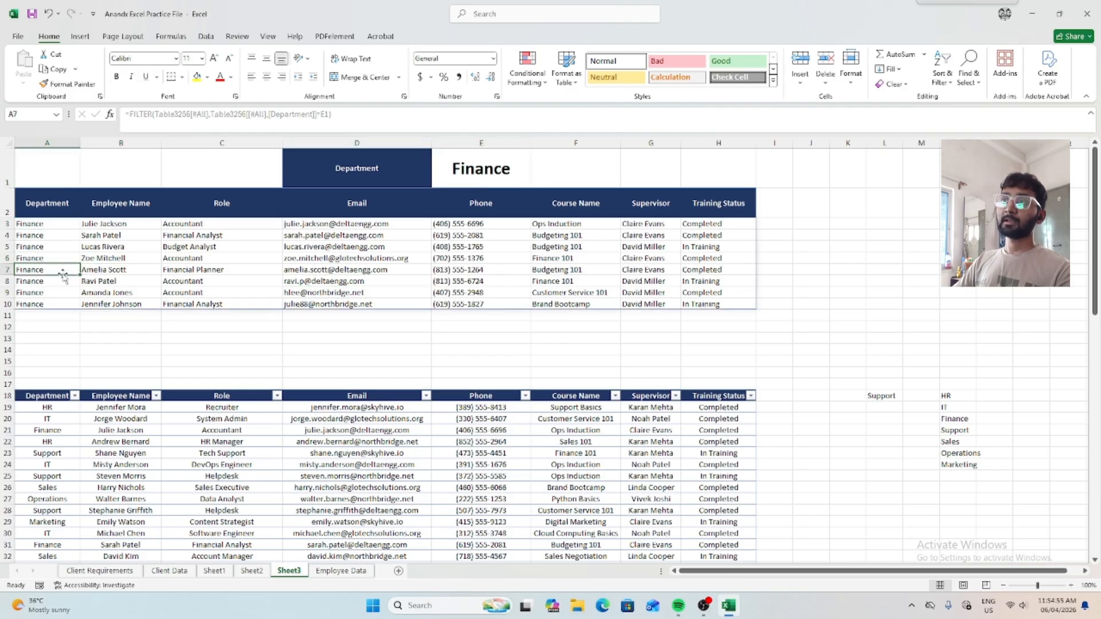
click(263, 267)
click(338, 293)
click(355, 261)
click(341, 283)
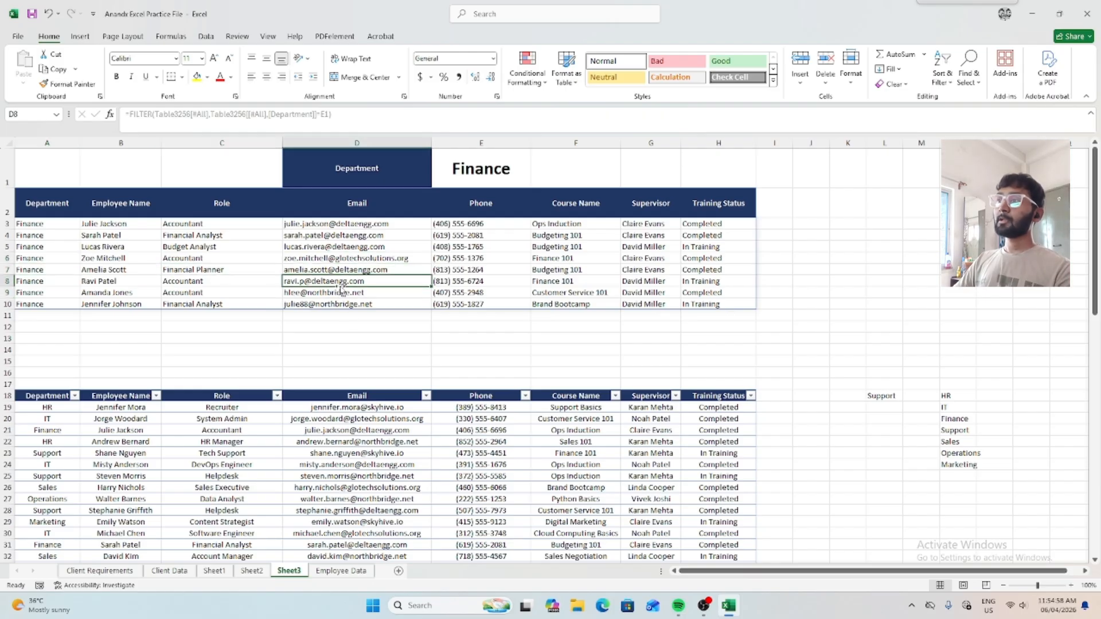